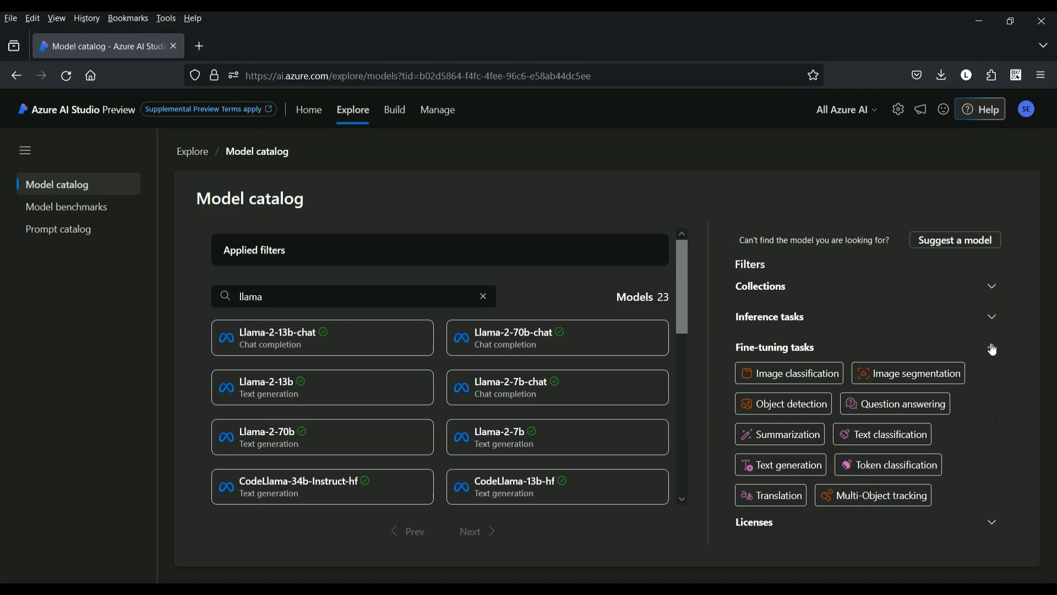
Look through the options under the Licenses, Fine-tuning tasks and Inference tasks filters of the model catalog
{"action": "left_click", "coordinate": [992, 348]}
{"action": "left_click", "coordinate": [989, 379]}
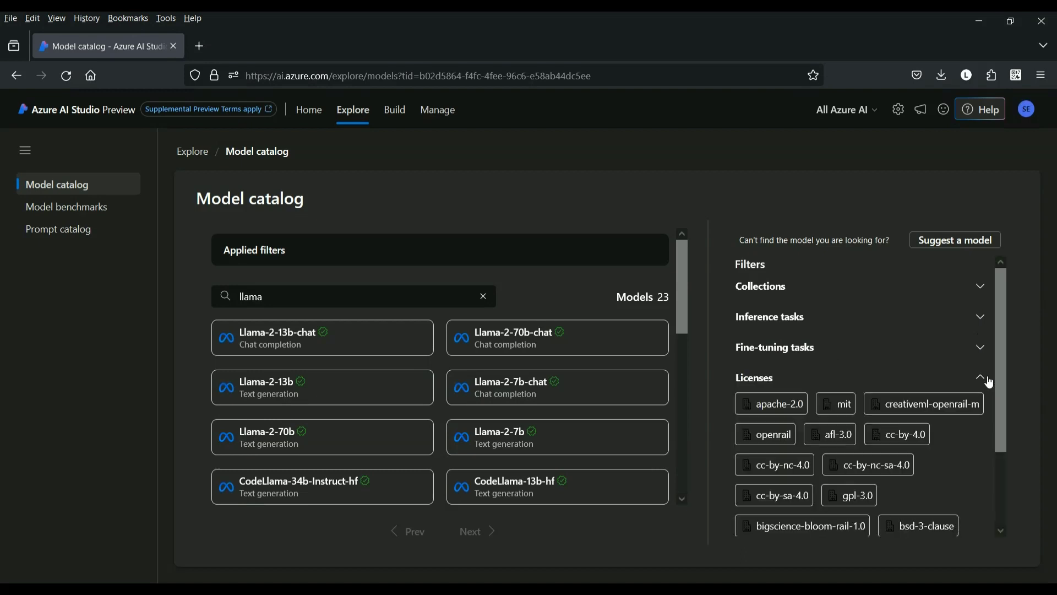
{"action": "scroll", "coordinate": [974, 386], "scroll_direction": "down", "scroll_amount": 2}
{"action": "scroll", "coordinate": [970, 391], "scroll_direction": "up", "scroll_amount": 2}
{"action": "left_click", "coordinate": [980, 376]}
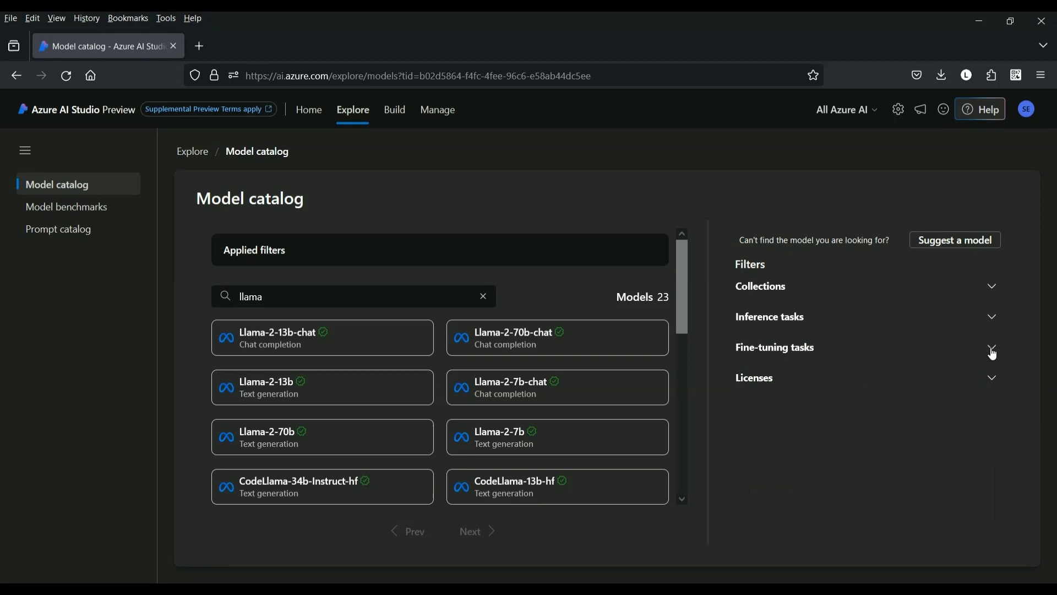
{"action": "left_click", "coordinate": [994, 352]}
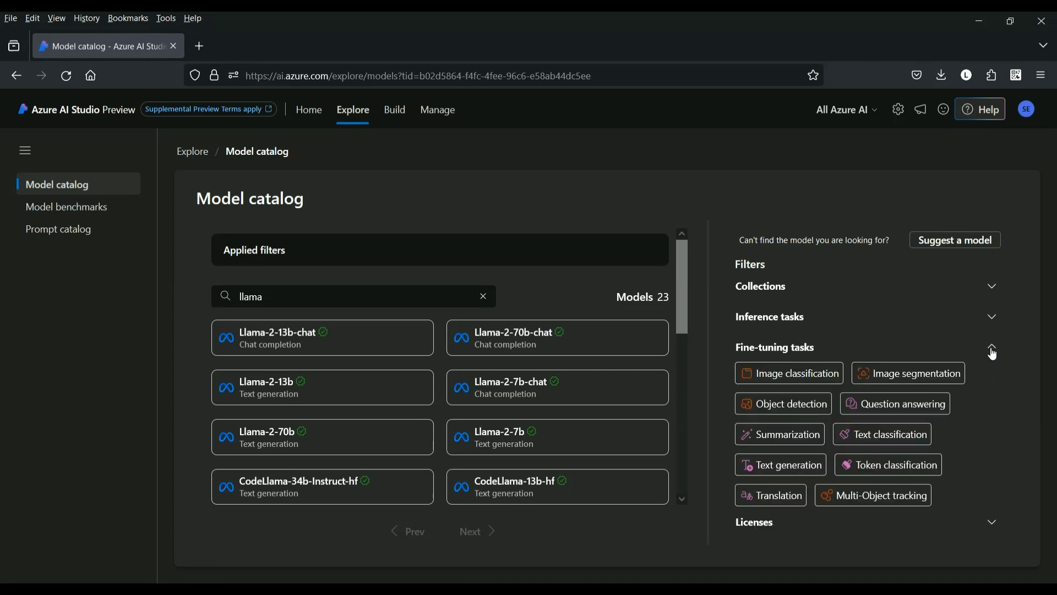
{"action": "left_click", "coordinate": [994, 352]}
{"action": "left_click", "coordinate": [993, 320]}
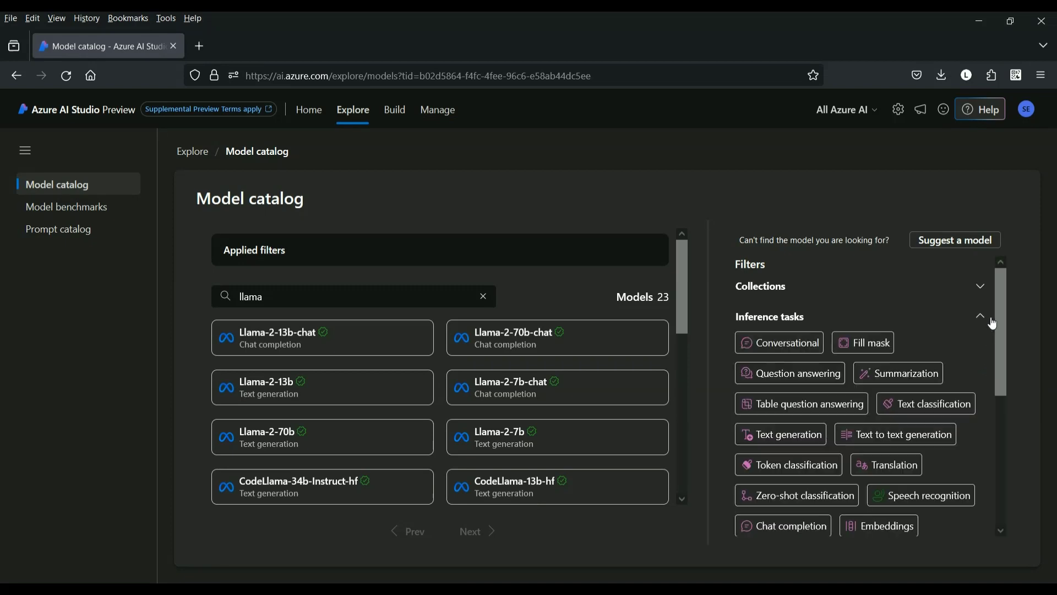
{"action": "left_click", "coordinate": [993, 322]}
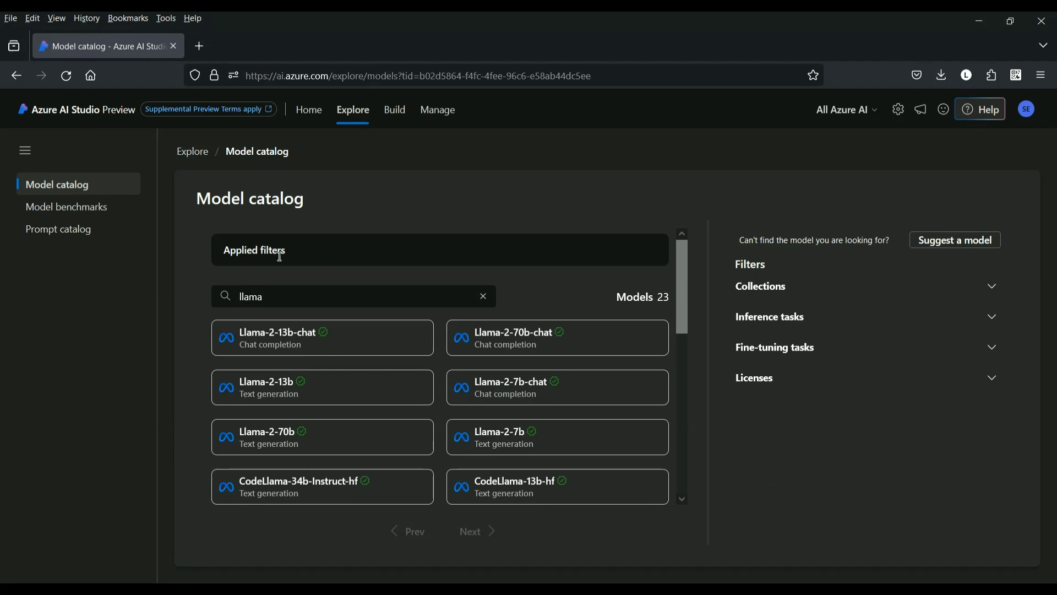
Compare the gpt-4-32k-0314, gpt-4-0314 and codellama-34b-python-hf models in the model benchmarks
{"action": "left_click", "coordinate": [78, 211]}
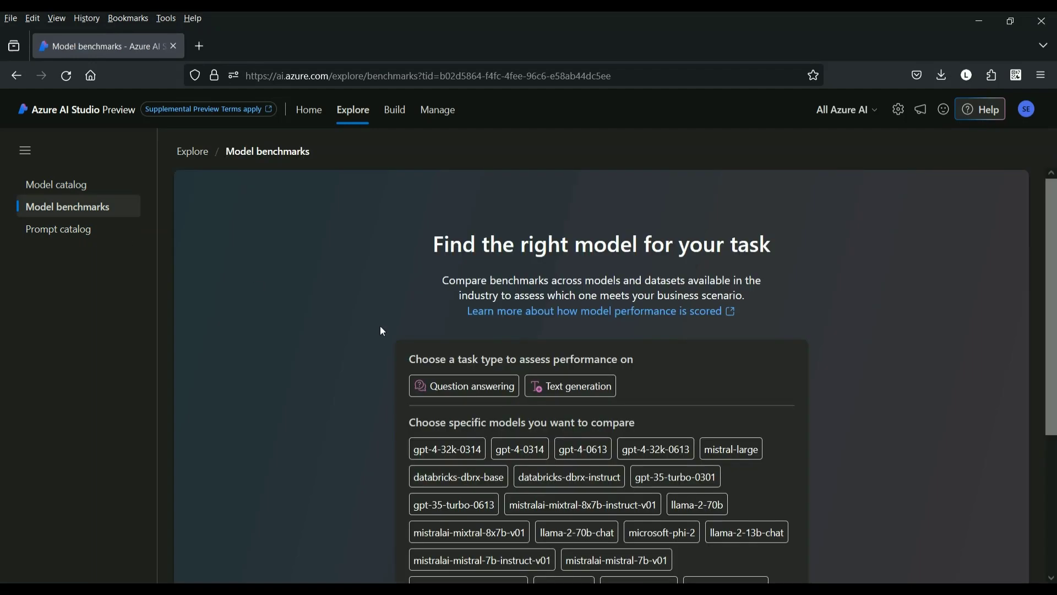
{"action": "scroll", "coordinate": [883, 367], "scroll_direction": "down", "scroll_amount": 5}
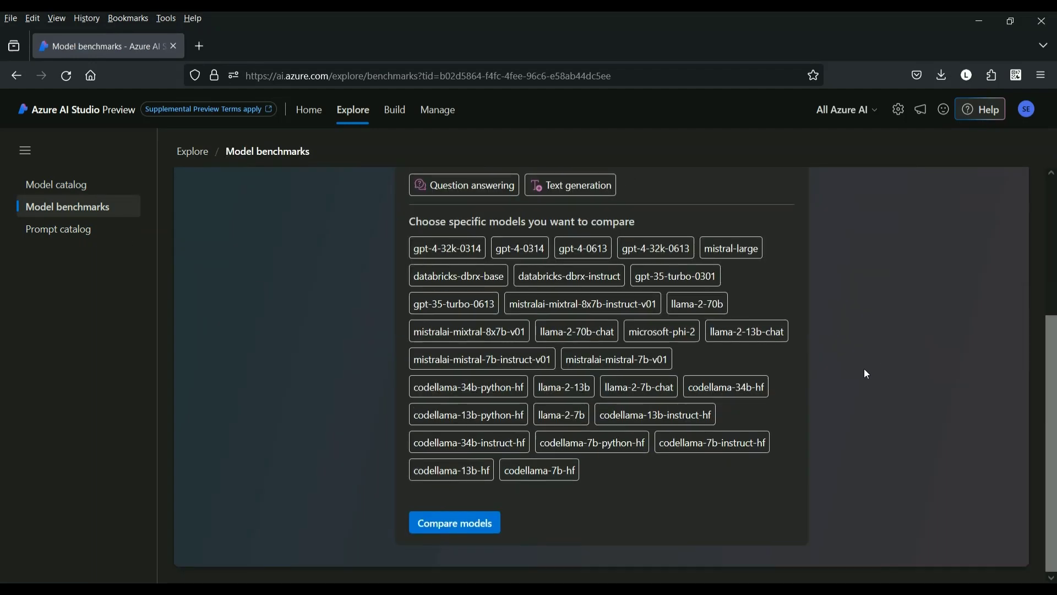
{"action": "left_click", "coordinate": [450, 250]}
{"action": "left_click", "coordinate": [517, 249]}
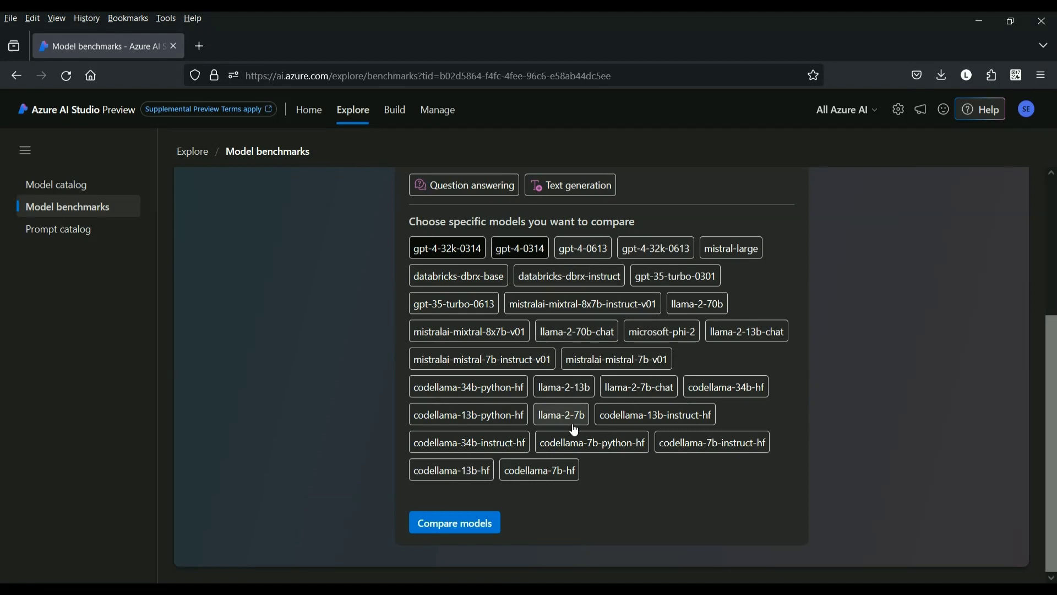
{"action": "left_click", "coordinate": [467, 387]}
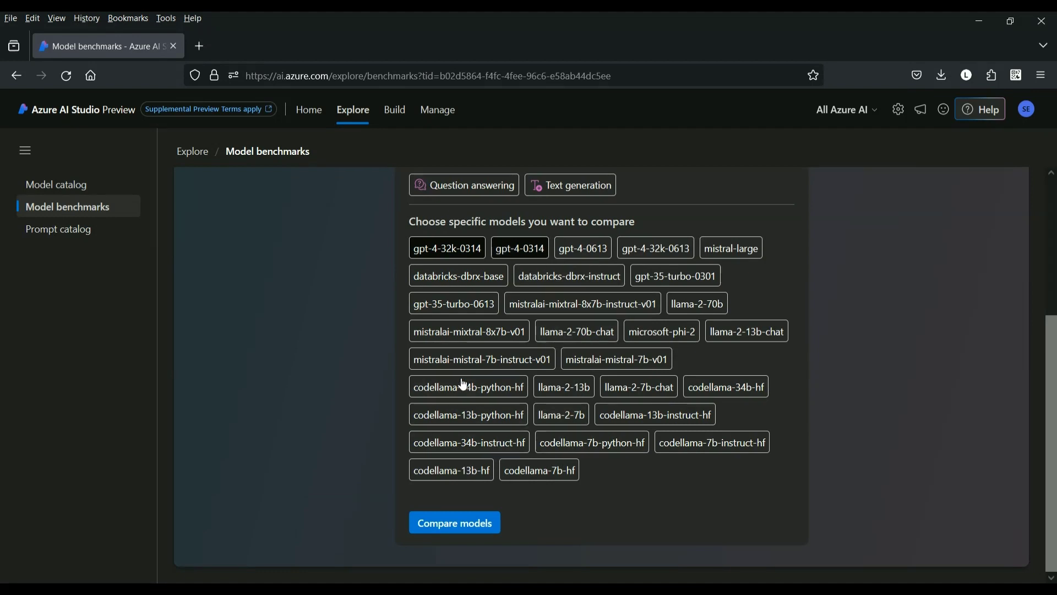
{"action": "left_click", "coordinate": [457, 522]}
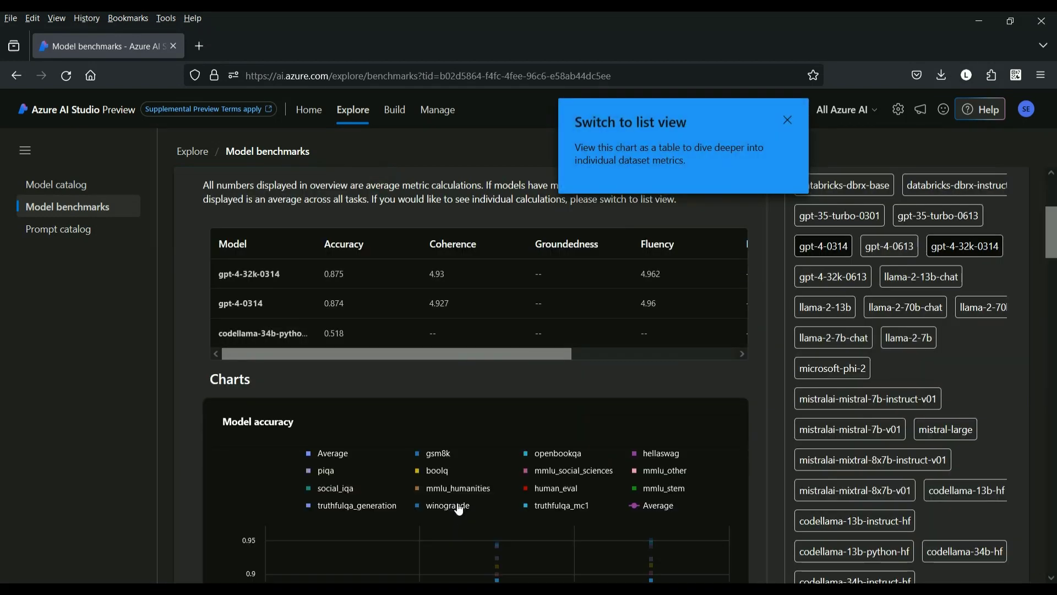
Review the benchmark comparison table and the accuracy, coherence, fluency and similarity charts of the selected models
{"action": "scroll", "coordinate": [289, 439], "scroll_direction": "down", "scroll_amount": 6}
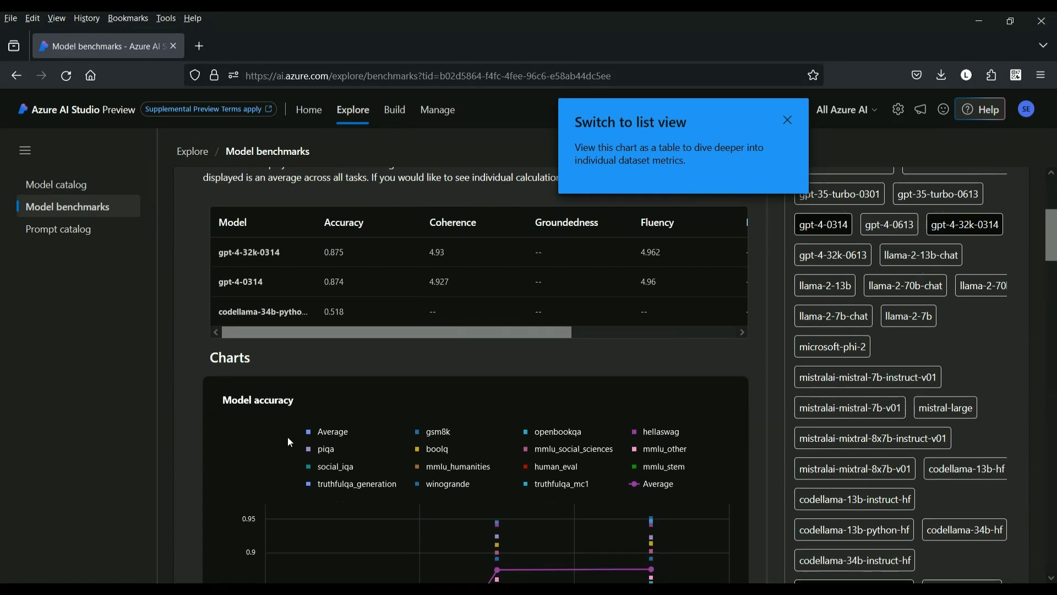
{"action": "scroll", "coordinate": [290, 442], "scroll_direction": "down", "scroll_amount": 8}
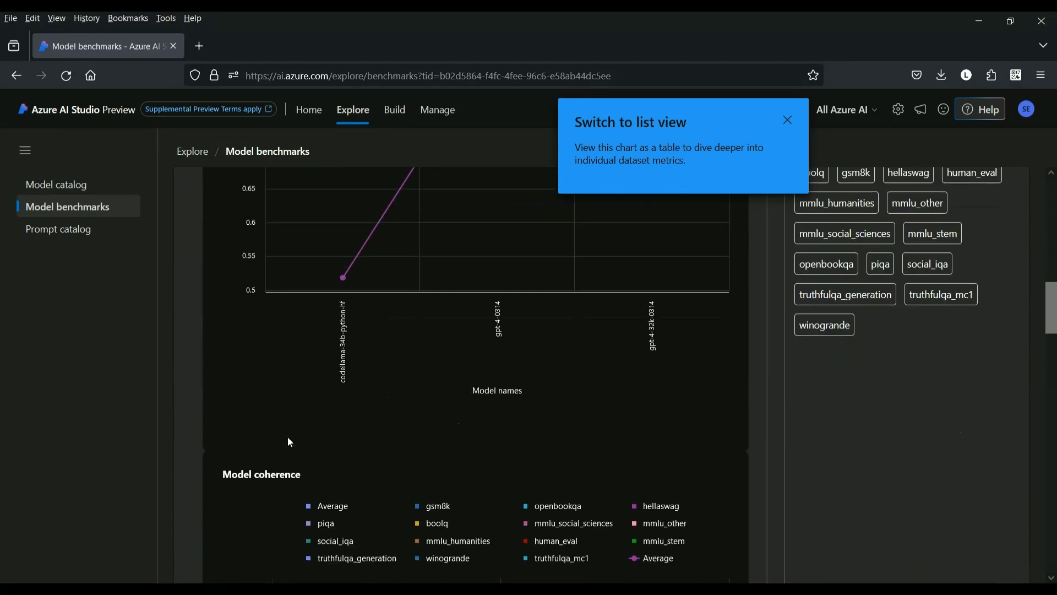
{"action": "scroll", "coordinate": [290, 442], "scroll_direction": "down", "scroll_amount": 9}
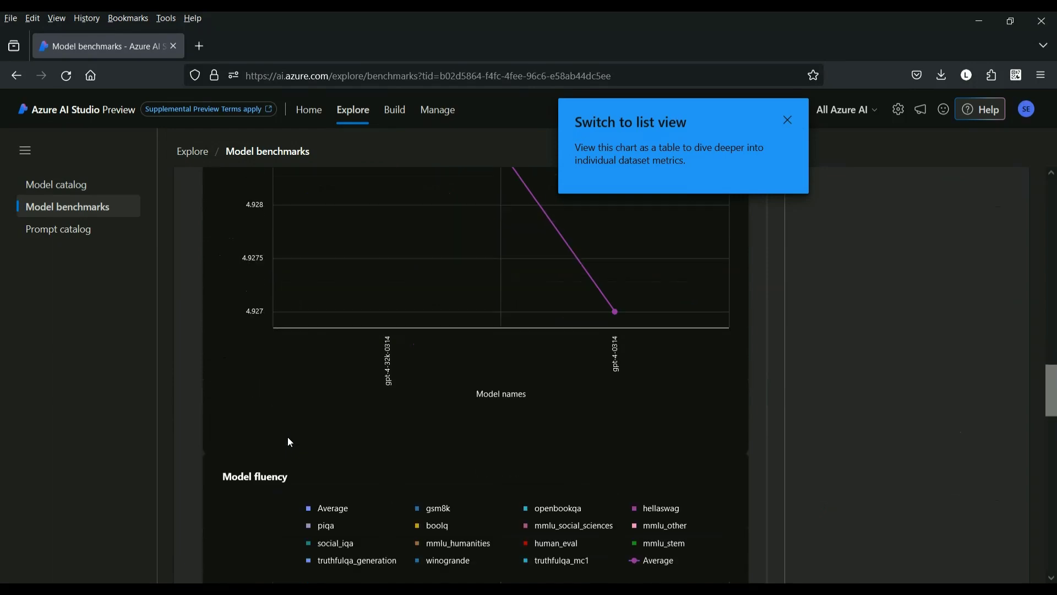
{"action": "scroll", "coordinate": [290, 443], "scroll_direction": "down", "scroll_amount": 4}
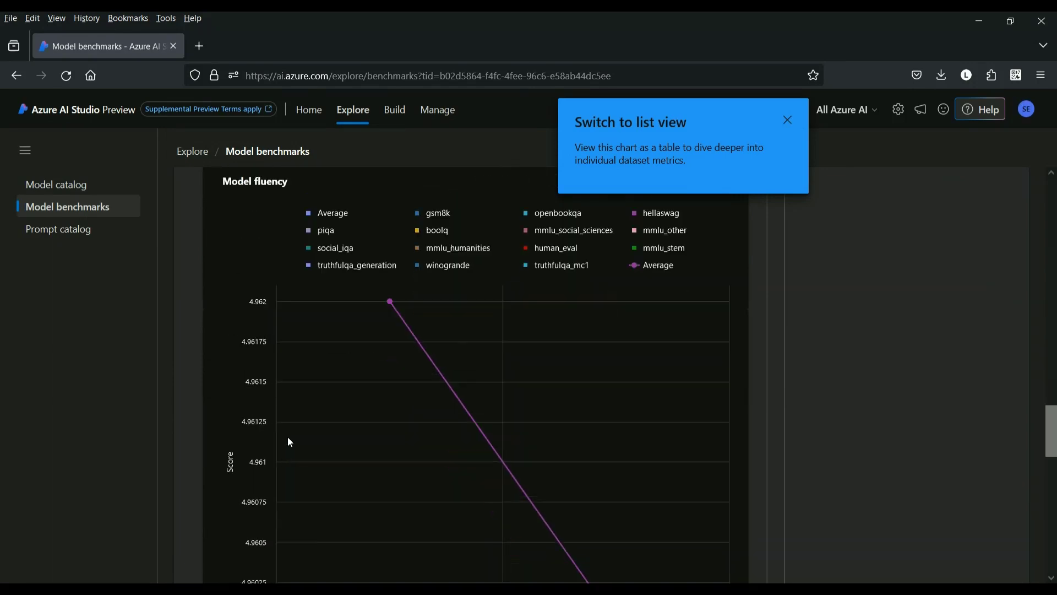
{"action": "scroll", "coordinate": [290, 443], "scroll_direction": "down", "scroll_amount": 8}
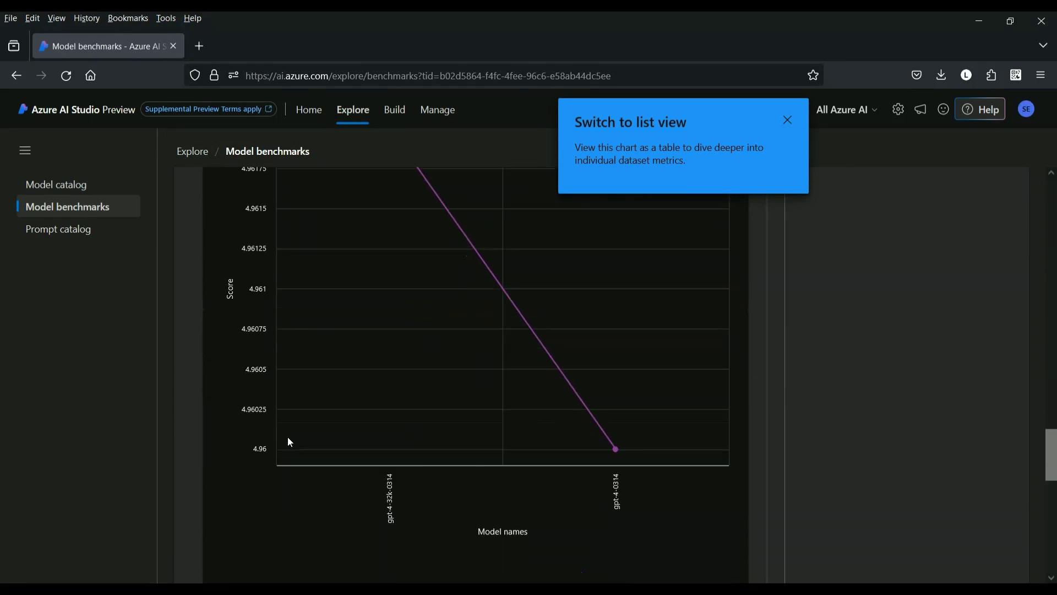
{"action": "scroll", "coordinate": [290, 442], "scroll_direction": "down", "scroll_amount": 14}
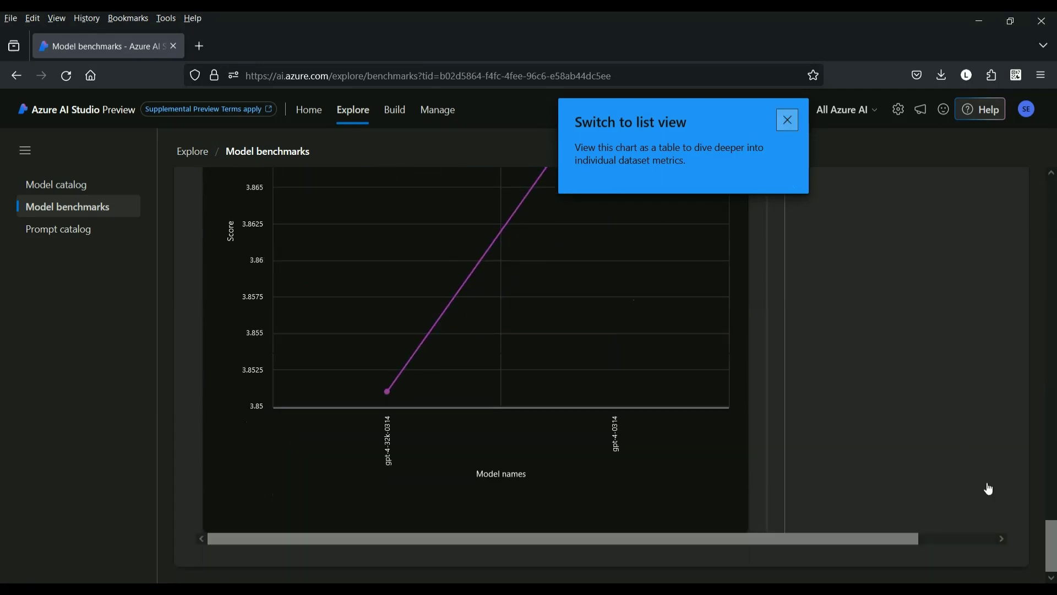
{"action": "scroll", "coordinate": [1051, 534], "scroll_direction": "up", "scroll_amount": 12}
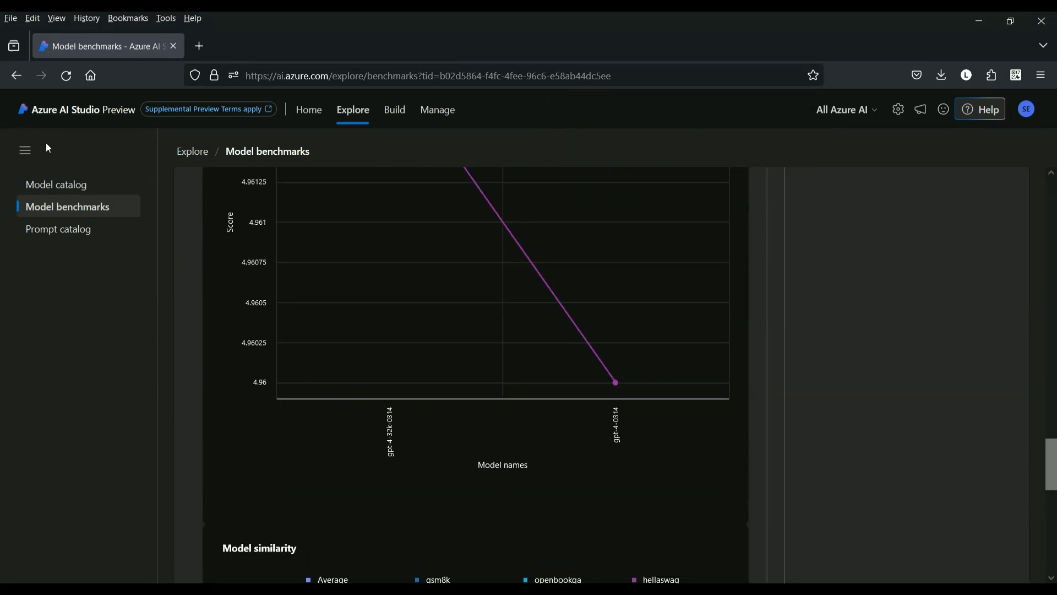
Open the Advertising Summary sample from the prompt catalog, review its system message and starter video, and return to the catalog
{"action": "left_click", "coordinate": [61, 183]}
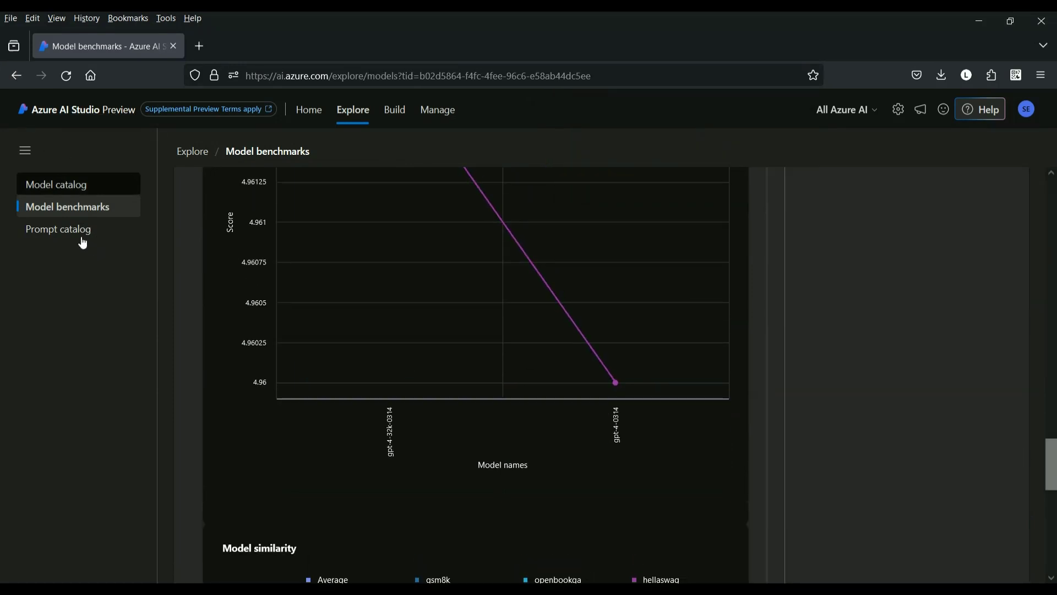
{"action": "left_click", "coordinate": [58, 236]}
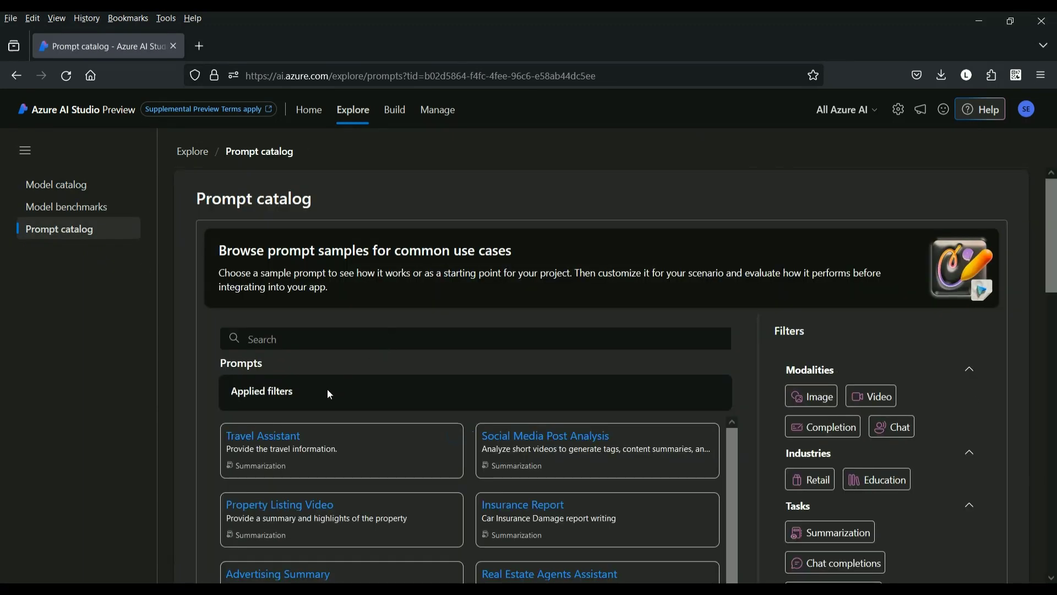
{"action": "scroll", "coordinate": [498, 482], "scroll_direction": "down", "scroll_amount": 2}
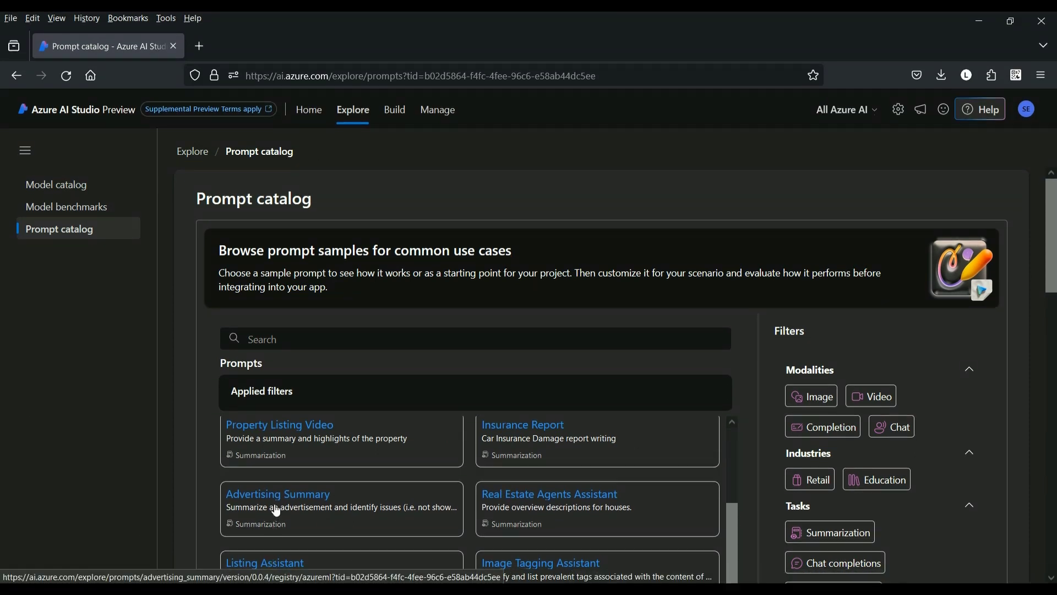
{"action": "left_click", "coordinate": [278, 503]}
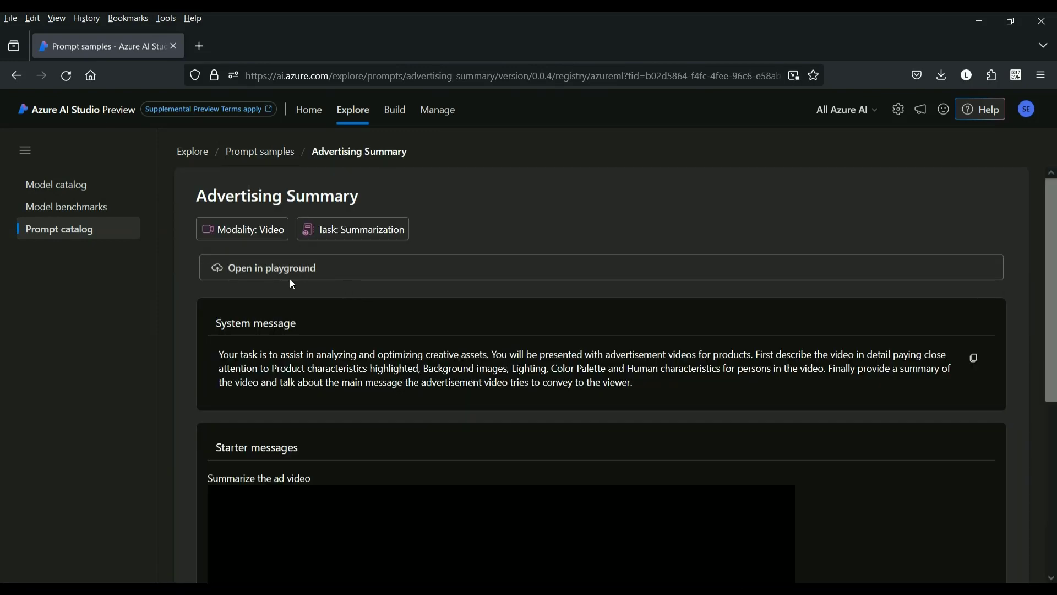
{"action": "scroll", "coordinate": [293, 284], "scroll_direction": "down", "scroll_amount": 5}
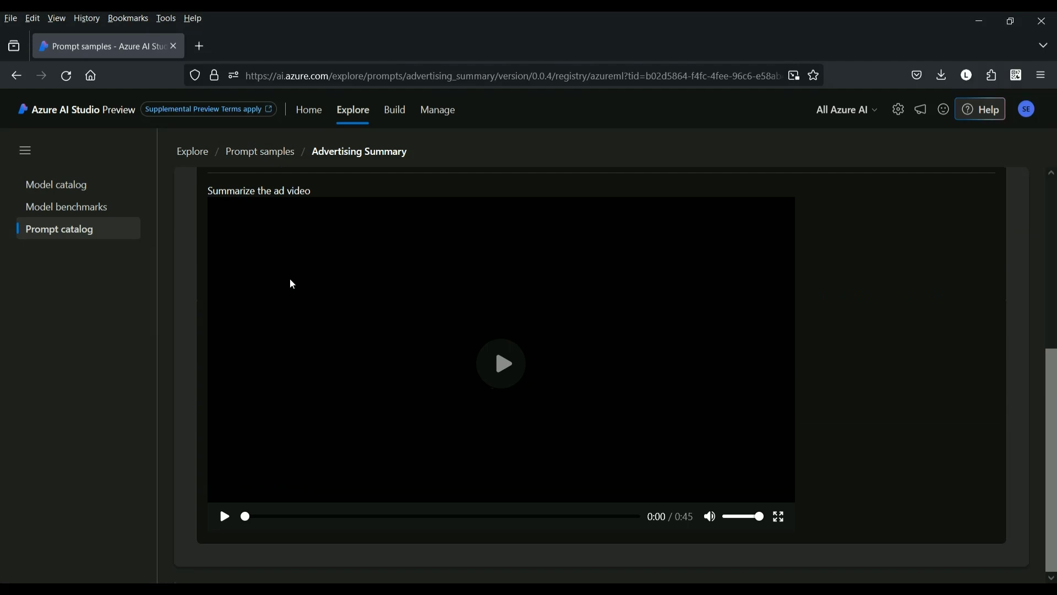
{"action": "scroll", "coordinate": [293, 285], "scroll_direction": "up", "scroll_amount": 5}
{"action": "left_click", "coordinate": [16, 76]}
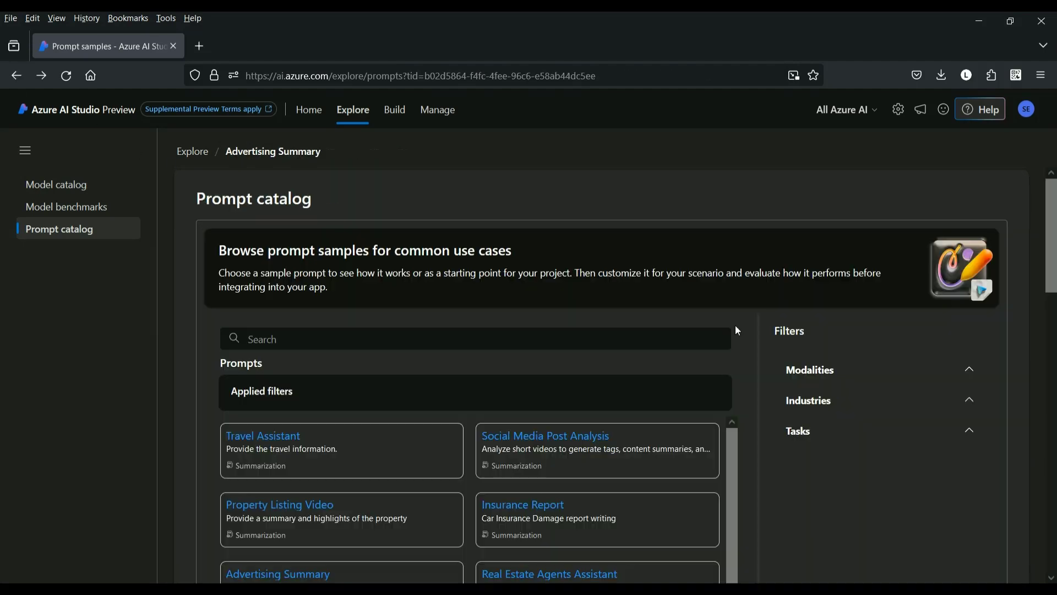
Collapse the Modalities, Industries and Tasks filter groups of the prompt catalog
{"action": "left_click", "coordinate": [968, 370]}
{"action": "left_click", "coordinate": [968, 399]}
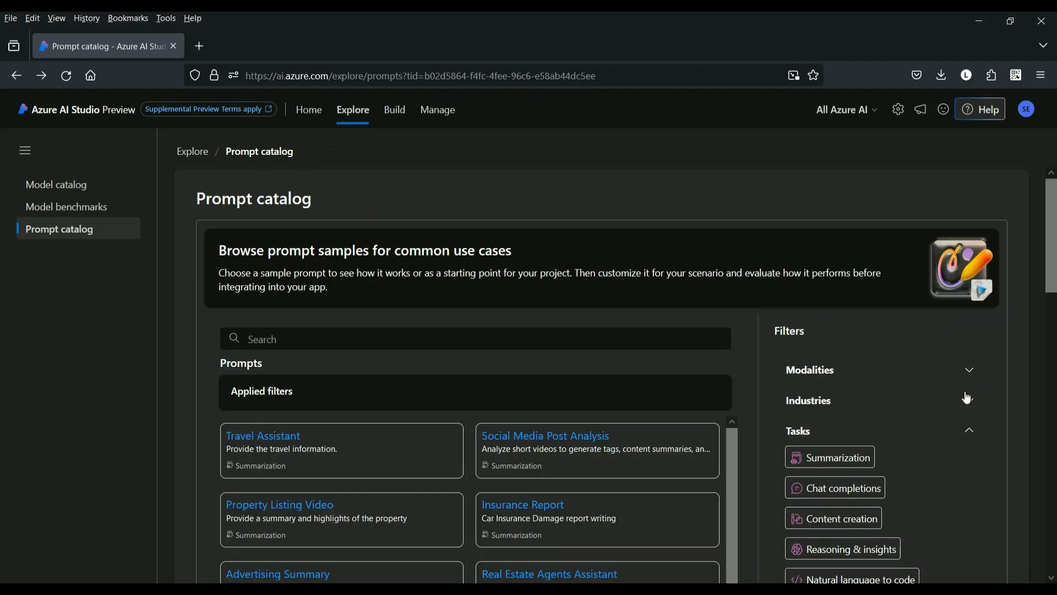
{"action": "left_click", "coordinate": [974, 429]}
{"action": "left_click", "coordinate": [976, 430]}
{"action": "left_click", "coordinate": [978, 429]}
{"action": "left_click", "coordinate": [970, 400]}
{"action": "left_click", "coordinate": [970, 400]}
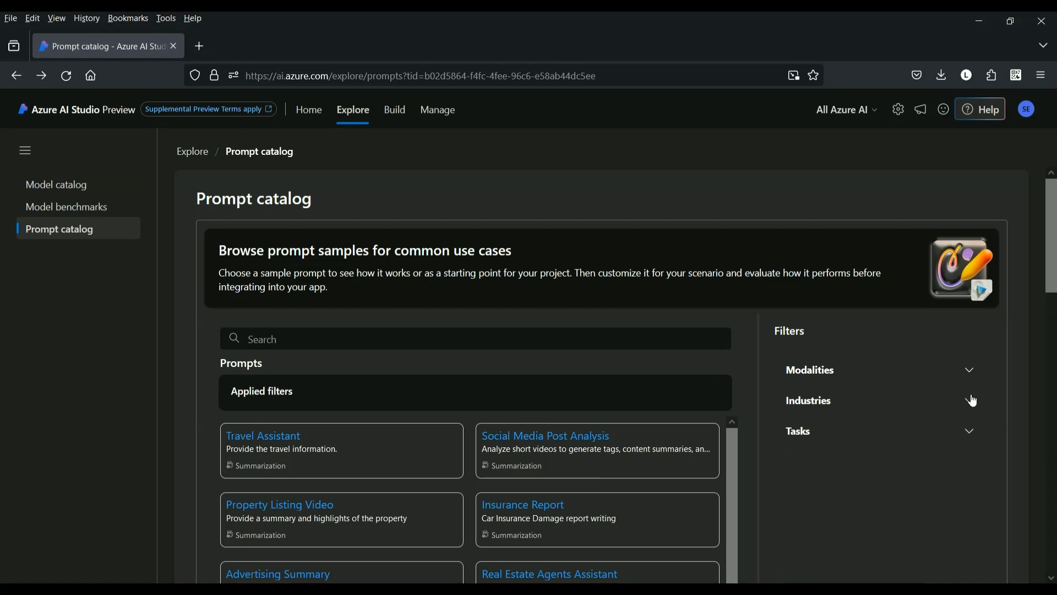
Filter the prompt samples by the Education industry
{"action": "left_click", "coordinate": [969, 378]}
{"action": "left_click", "coordinate": [973, 378]}
{"action": "left_click", "coordinate": [970, 400]}
{"action": "left_click", "coordinate": [894, 433]}
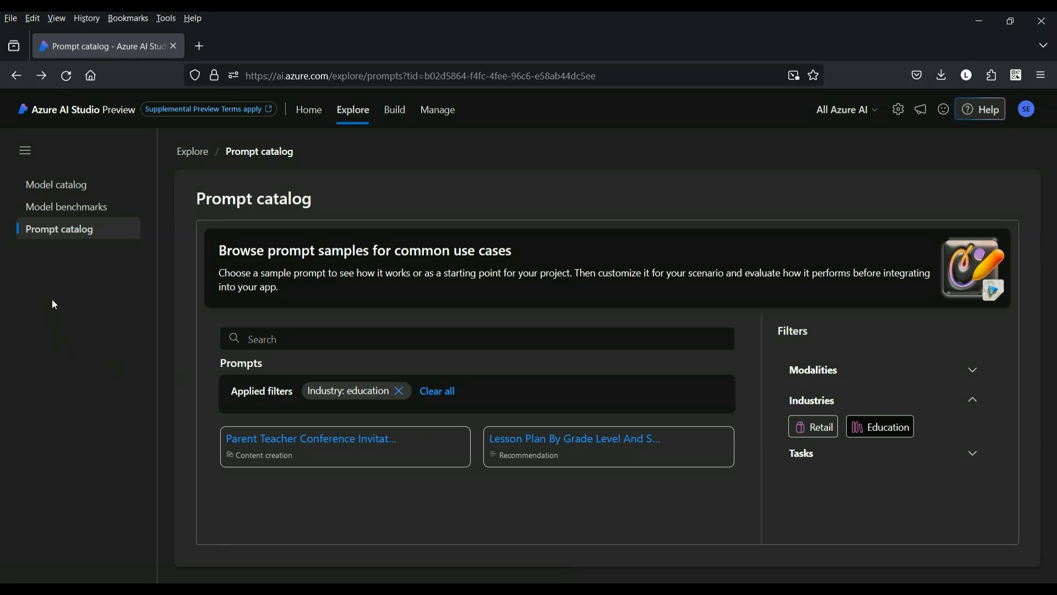
Open the Build section for creating and managing AI projects
{"action": "left_click", "coordinate": [28, 154]}
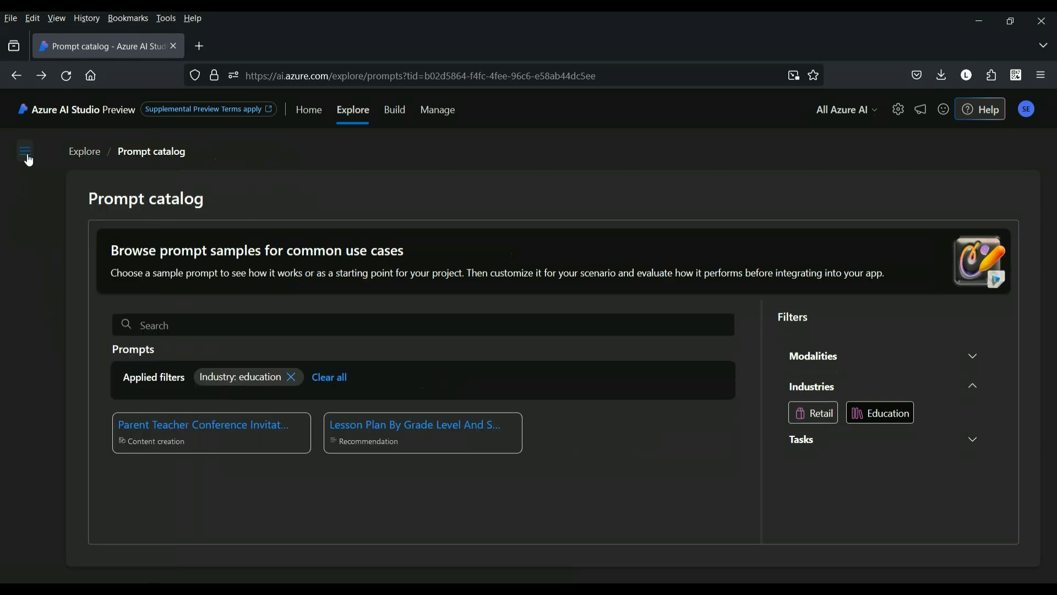
{"action": "left_click", "coordinate": [29, 159]}
{"action": "left_click", "coordinate": [394, 110]}
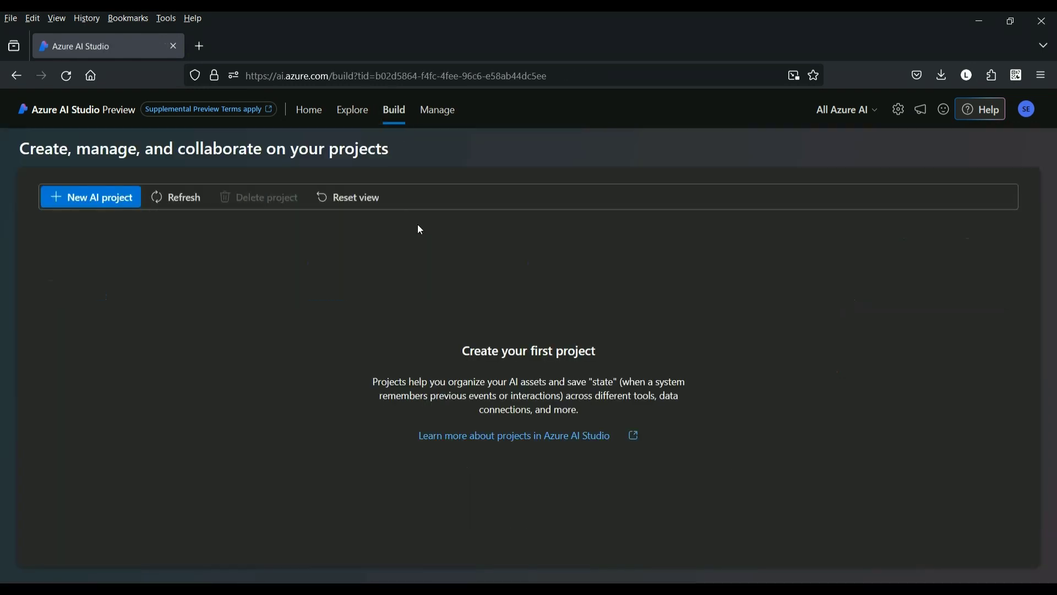
{"action": "left_click", "coordinate": [122, 202]}
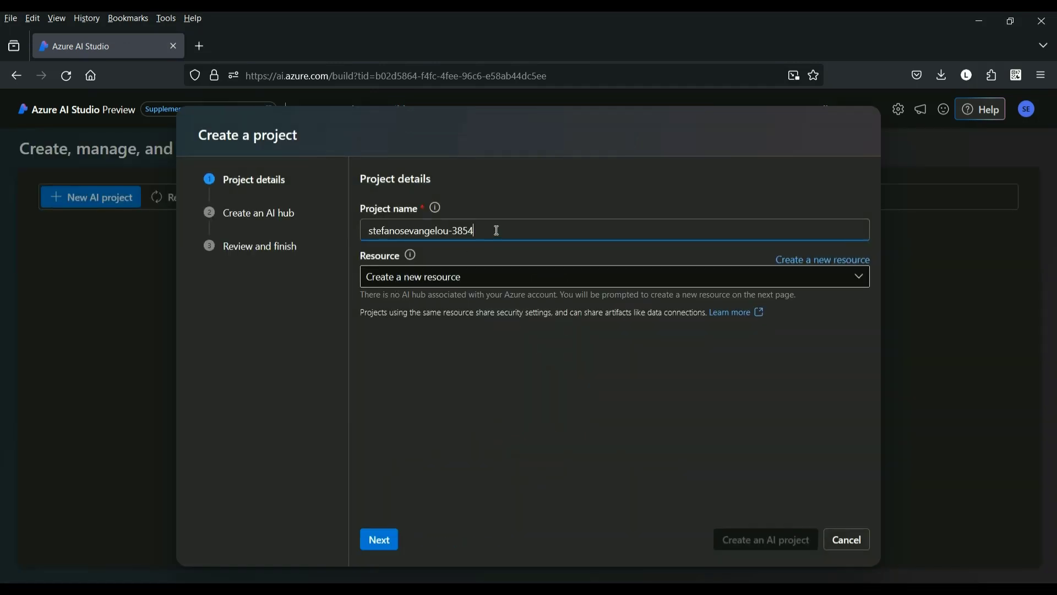
{"action": "left_click_drag", "start_coordinate": [484, 232], "coordinate": [302, 224]}
{"action": "type", "text": "AI02"}
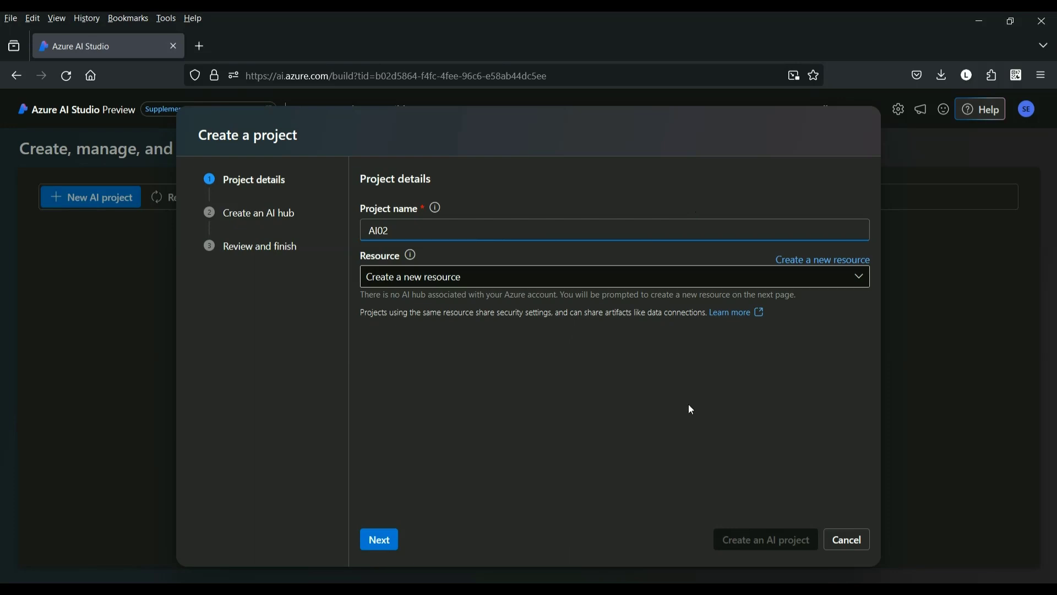
{"action": "left_click", "coordinate": [851, 543]}
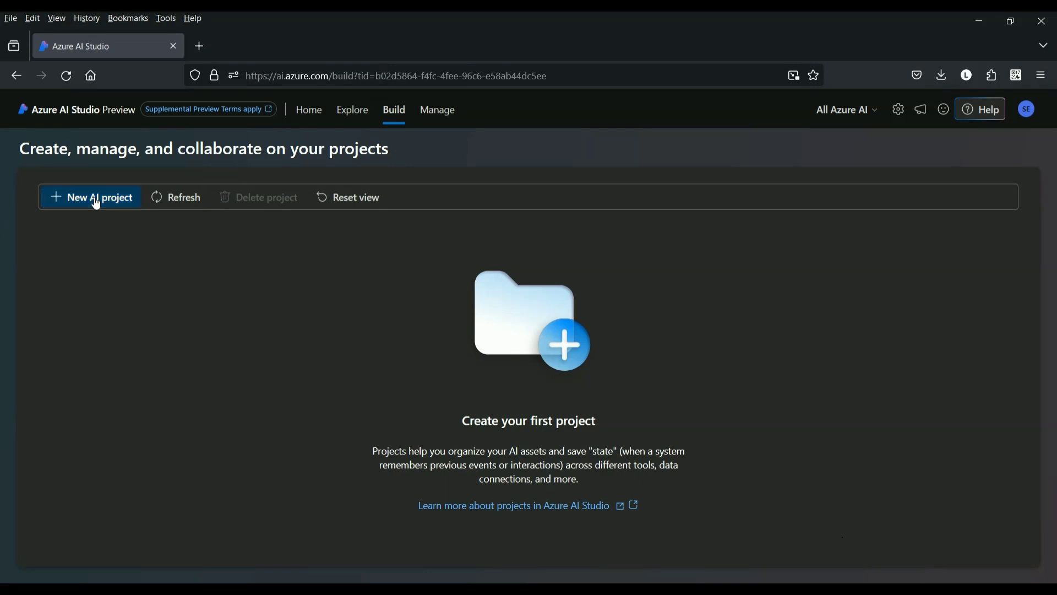
Start a new AI project and set its project name to AI02
{"action": "left_click", "coordinate": [494, 325]}
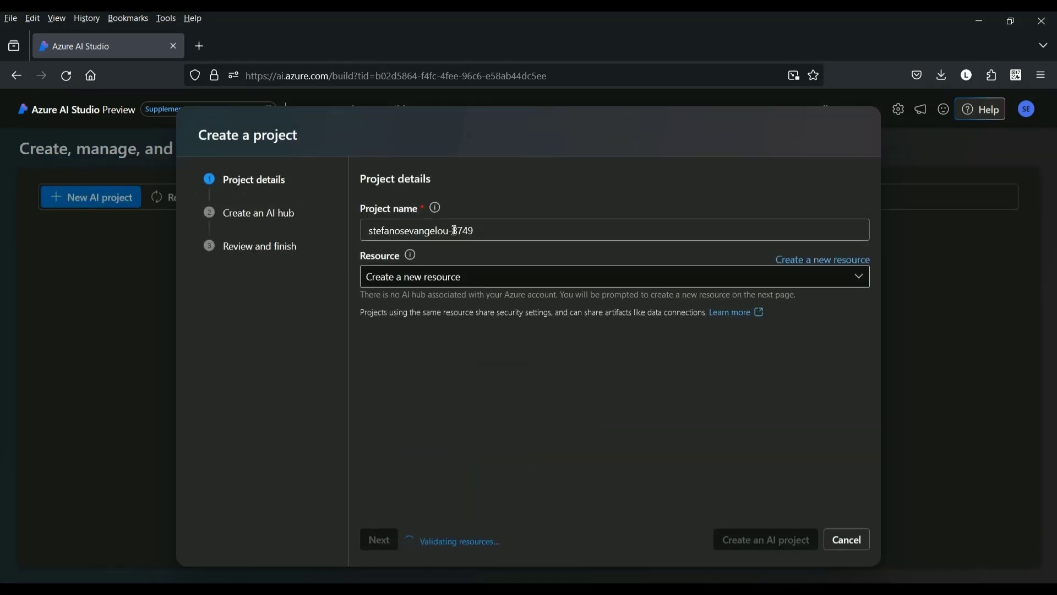
{"action": "left_click_drag", "start_coordinate": [472, 230], "coordinate": [337, 223]}
{"action": "type", "text": "AI0"}
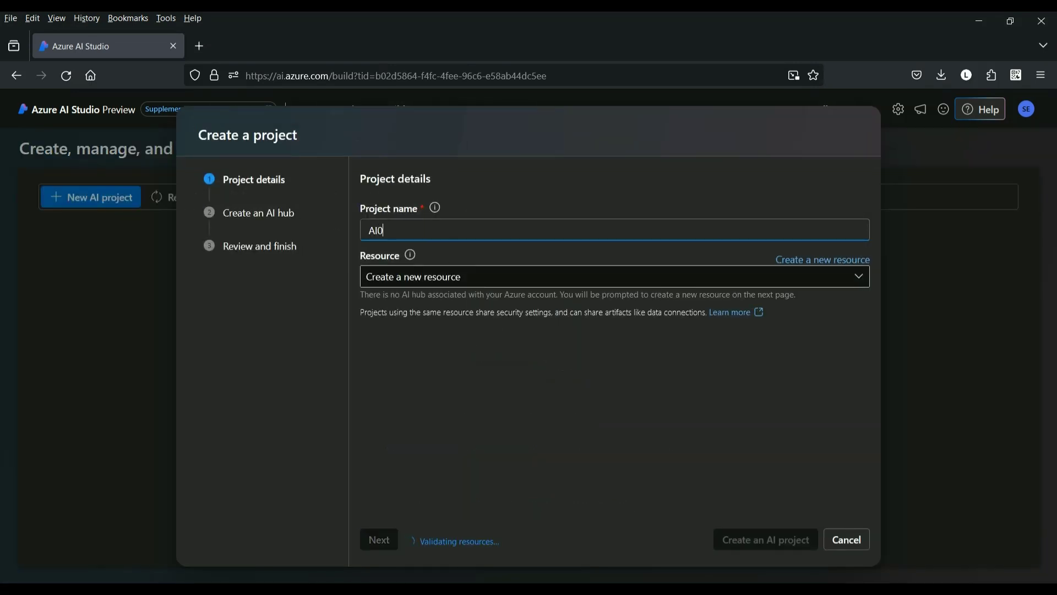
{"action": "type", "text": "2"}
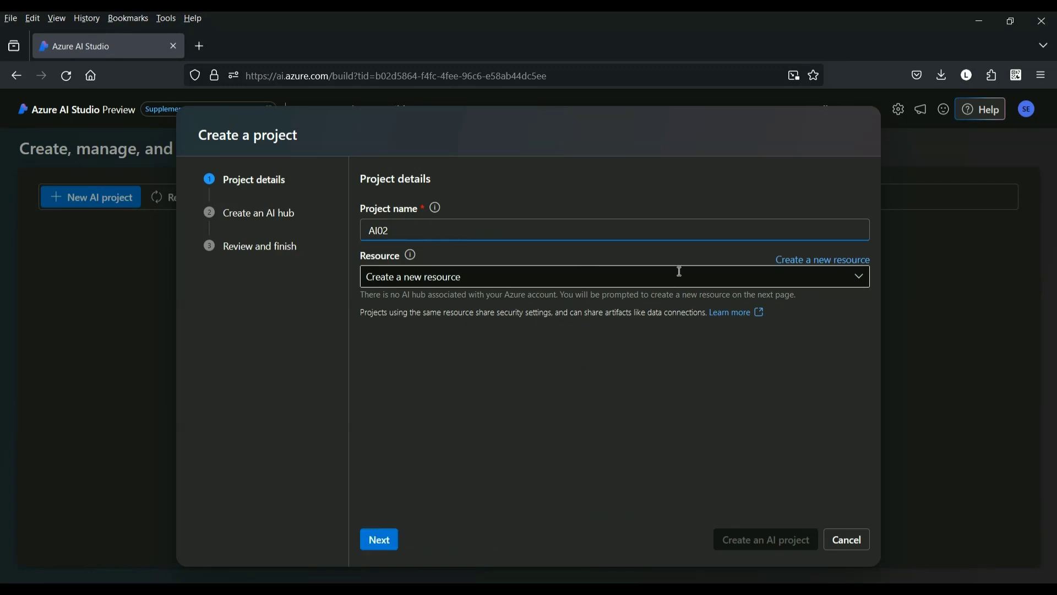
Check the project's resource options, keep Create a new resource, and continue to the AI hub setup
{"action": "left_click", "coordinate": [859, 276]}
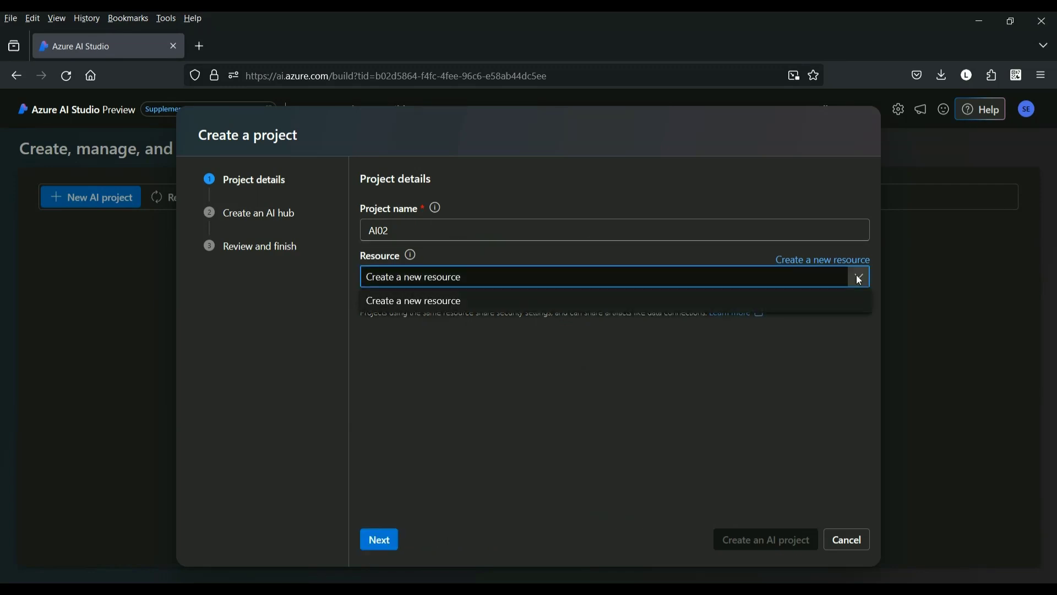
{"action": "left_click", "coordinate": [858, 277]}
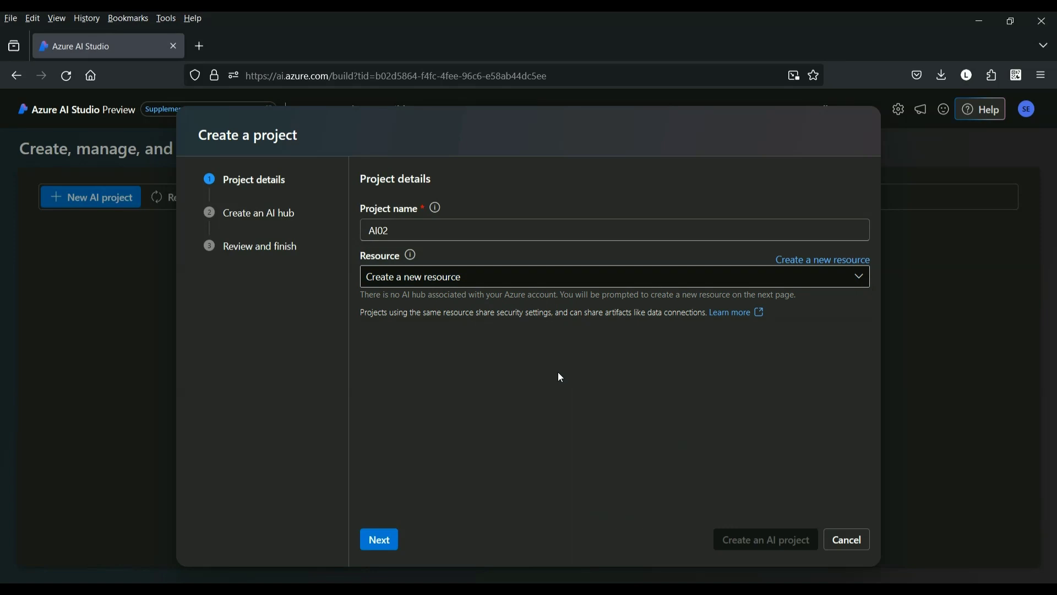
{"action": "left_click", "coordinate": [444, 236]}
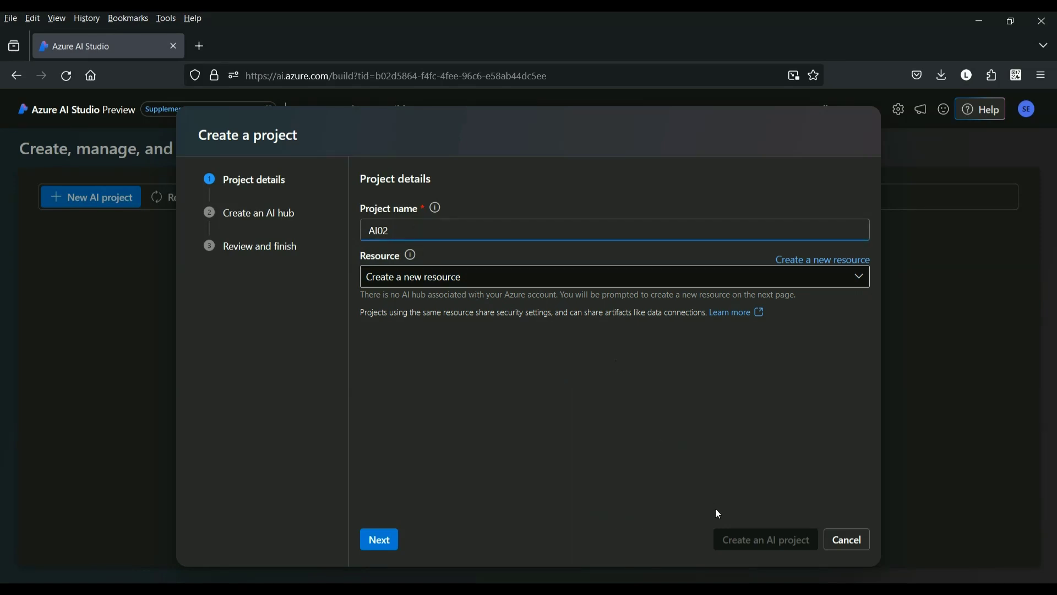
{"action": "left_click", "coordinate": [452, 397]}
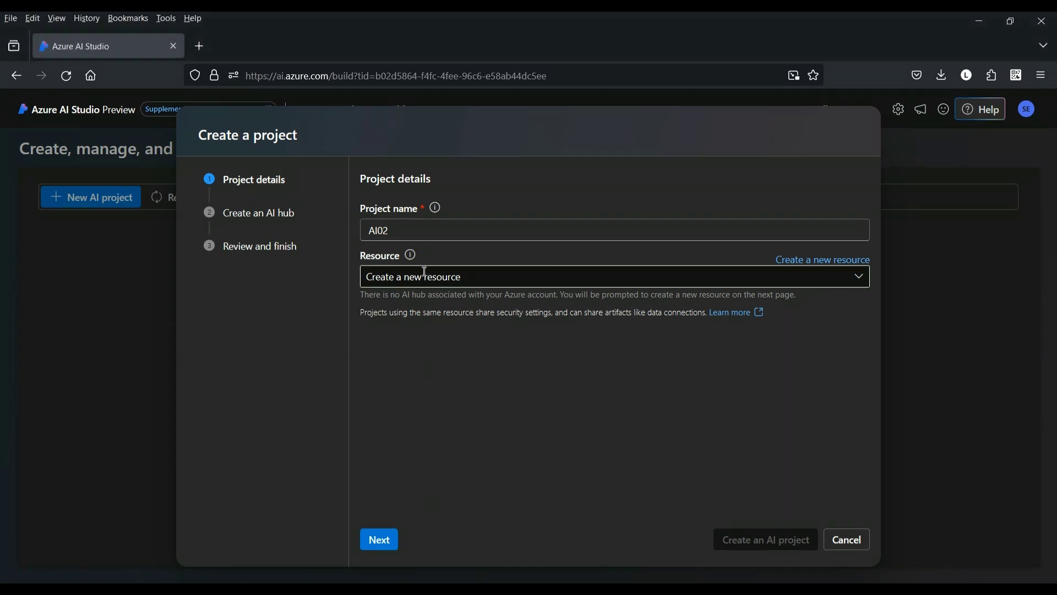
{"action": "left_click", "coordinate": [856, 280]}
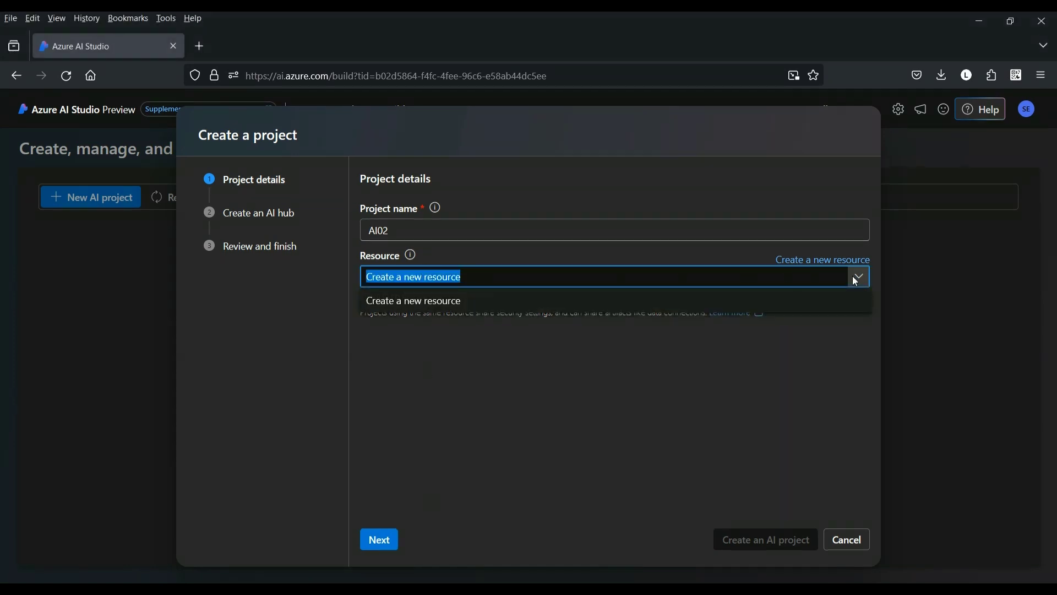
{"action": "left_click", "coordinate": [856, 281]}
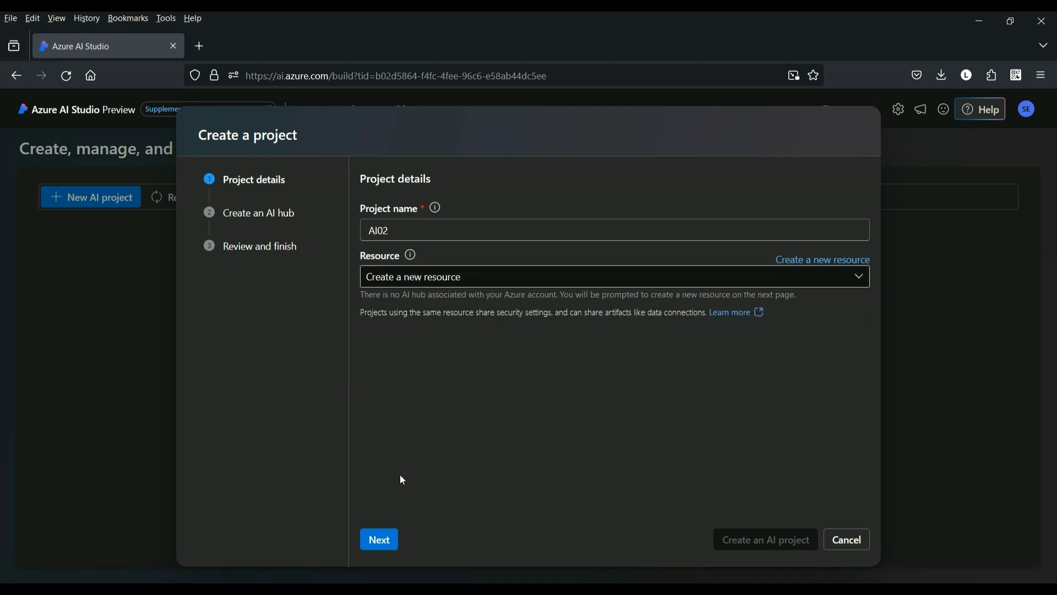
{"action": "left_click", "coordinate": [380, 544]}
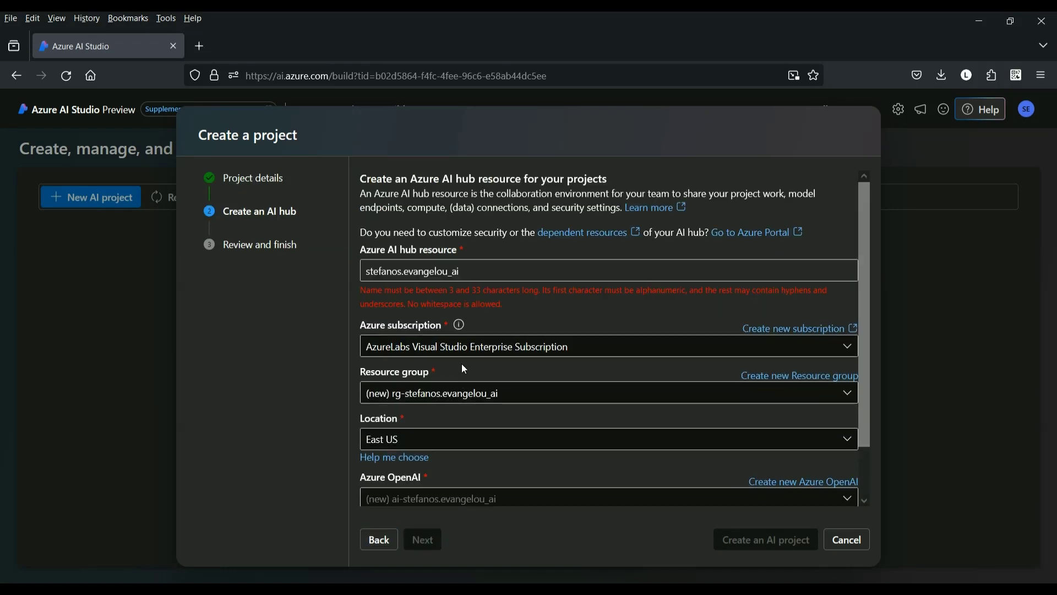
Name the Azure AI hub resource AI002
{"action": "left_click_drag", "start_coordinate": [467, 275], "coordinate": [295, 267]}
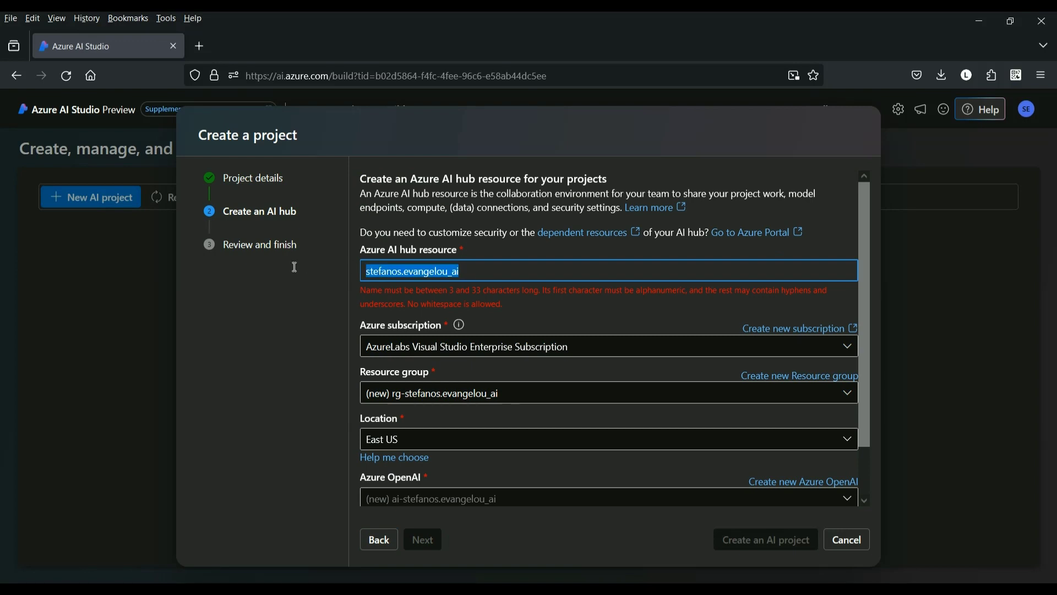
{"action": "type", "text": "AI0"}
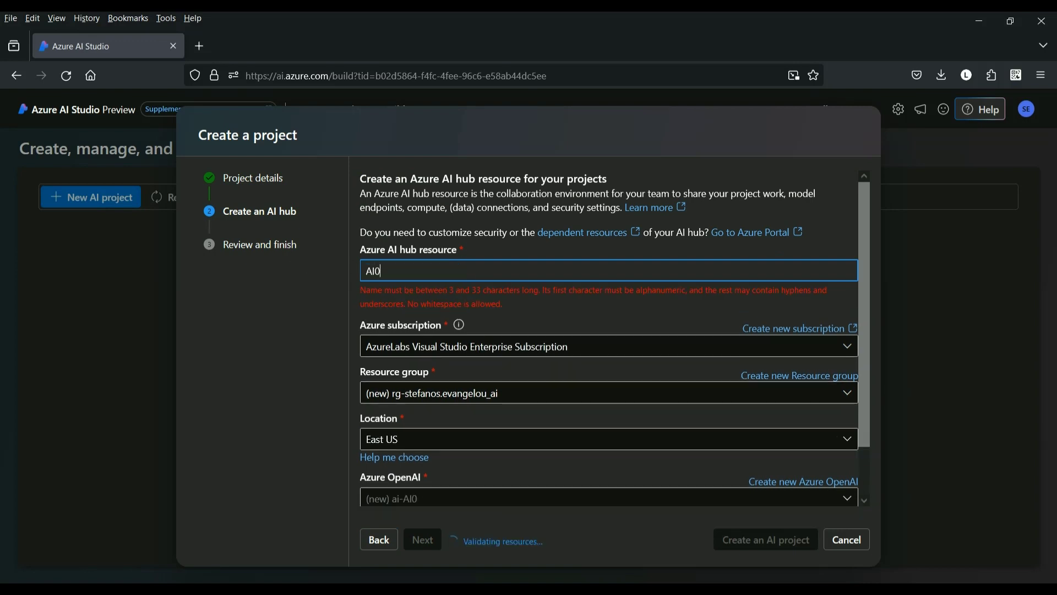
{"action": "type", "text": "2"}
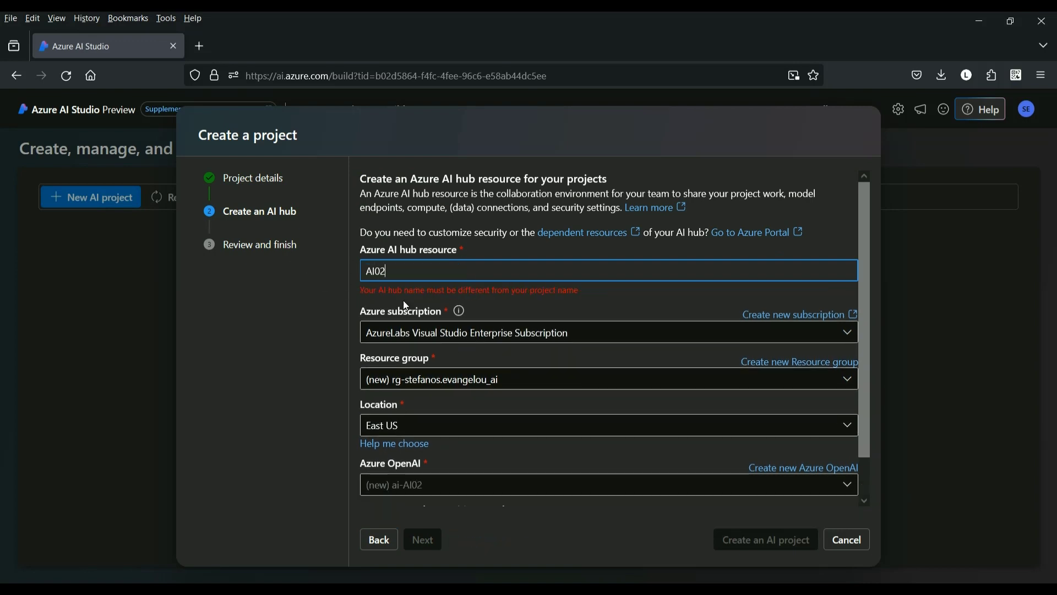
{"action": "left_click", "coordinate": [702, 296]}
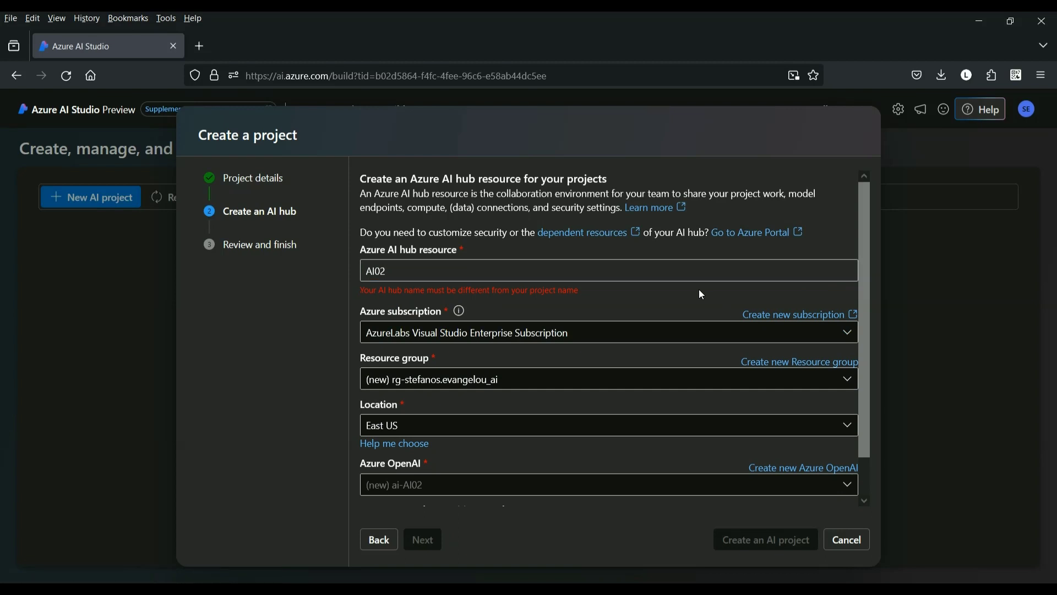
{"action": "left_click", "coordinate": [407, 269]}
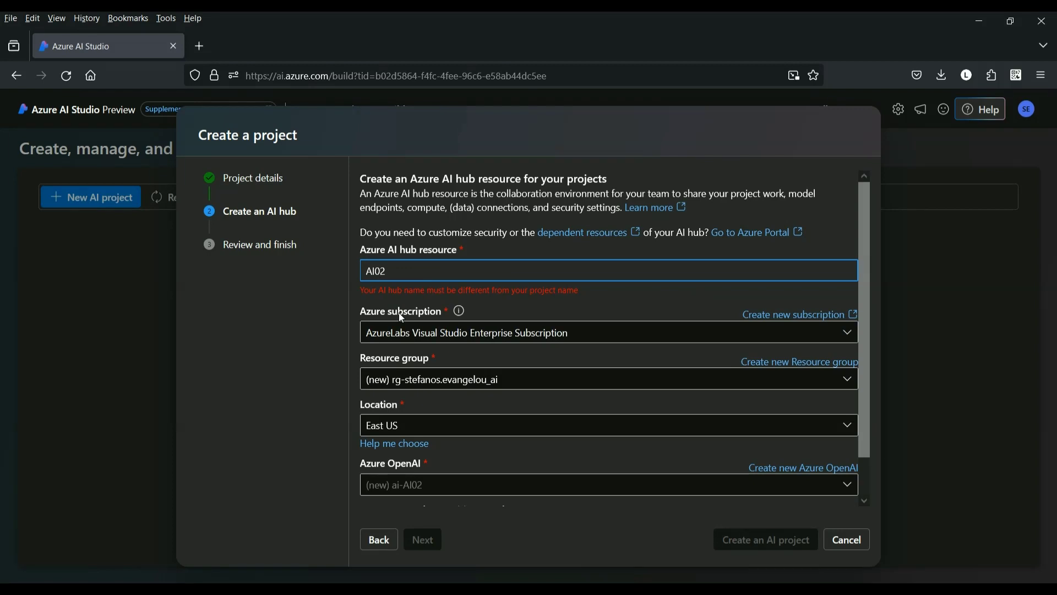
{"action": "type", "text": "0"}
{"action": "left_click", "coordinate": [599, 289]}
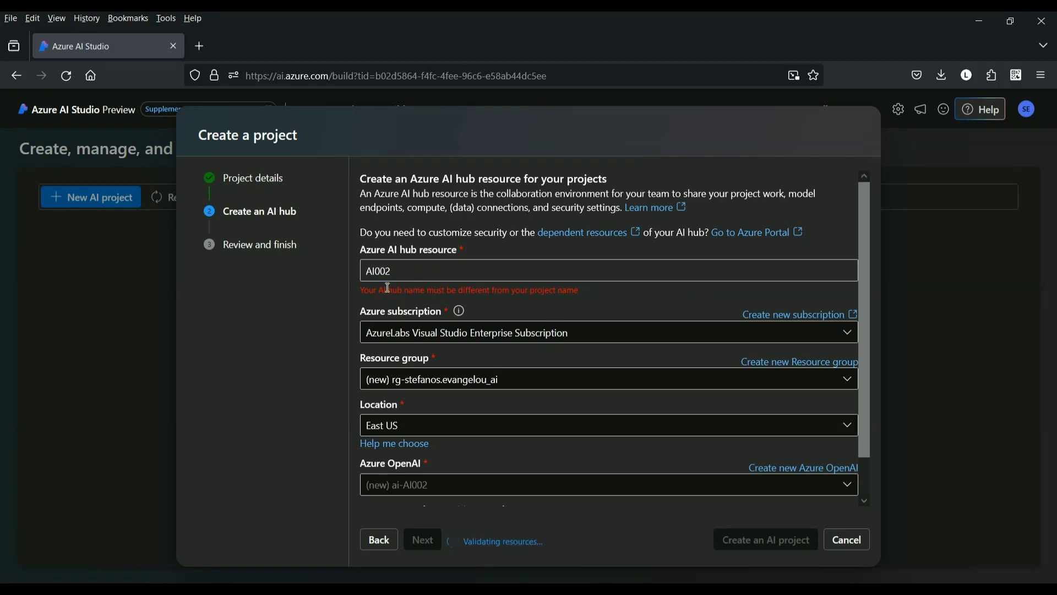
Assign the hub to the existing resource group AI02 and set its location to West Europe
{"action": "left_click", "coordinate": [404, 339]}
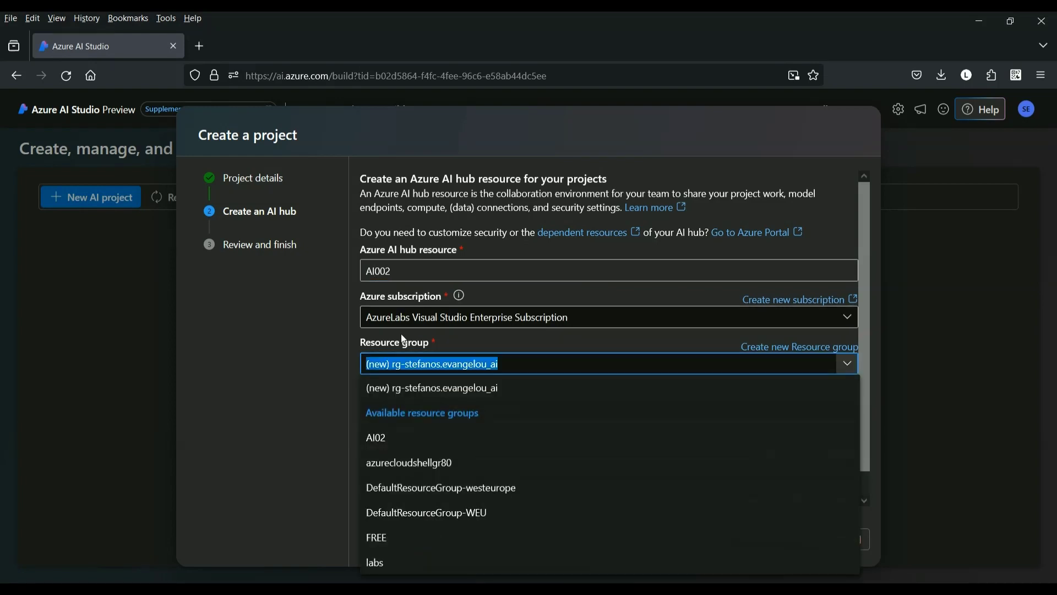
{"action": "left_click", "coordinate": [499, 359]}
{"action": "left_click", "coordinate": [500, 357]}
{"action": "left_click", "coordinate": [444, 438]}
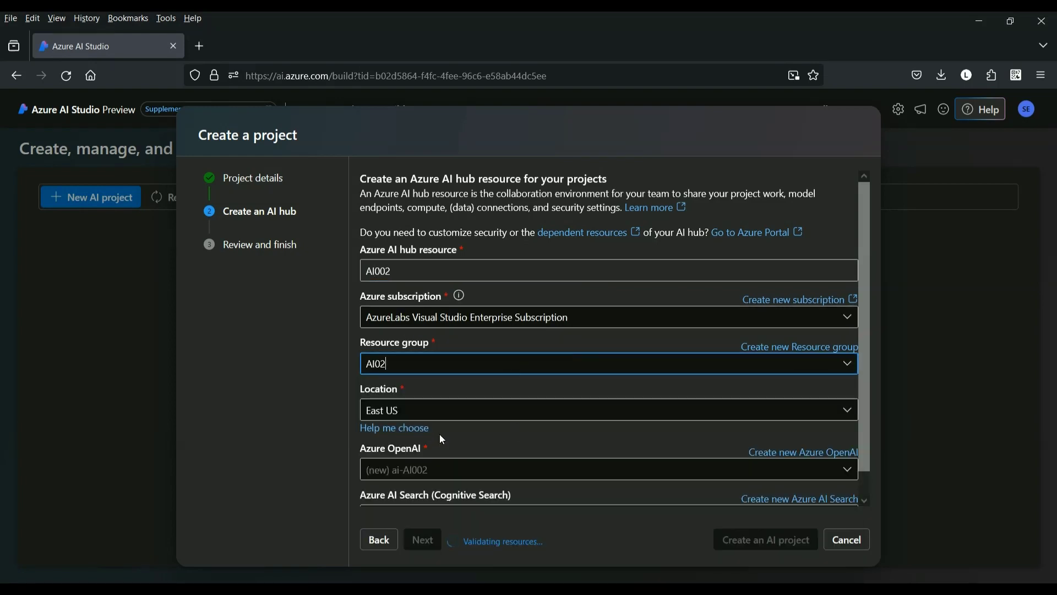
{"action": "left_click", "coordinate": [848, 411]}
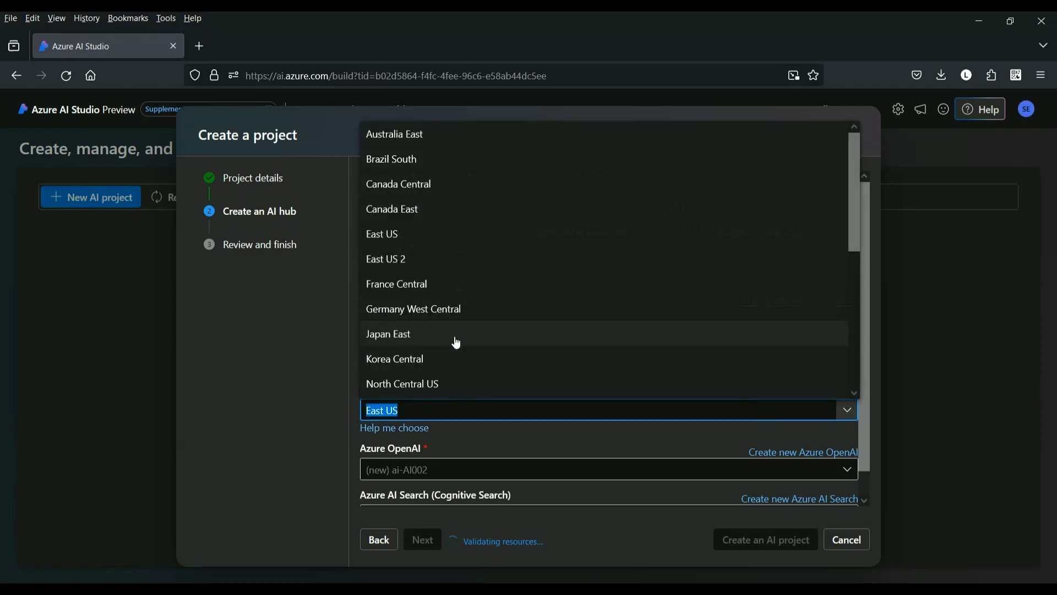
{"action": "scroll", "coordinate": [456, 342], "scroll_direction": "down", "scroll_amount": 5}
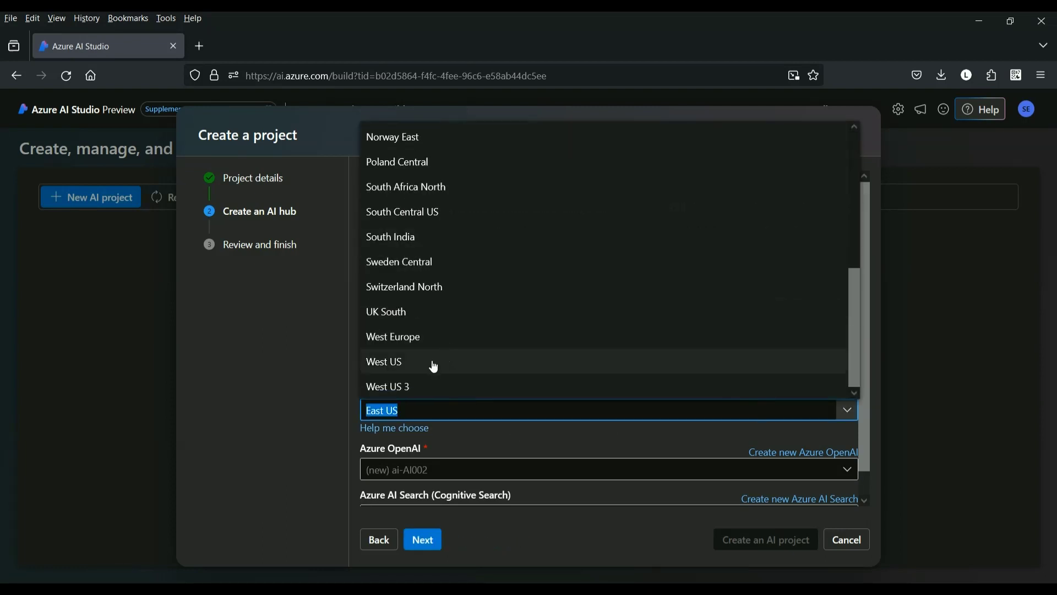
{"action": "left_click", "coordinate": [430, 338]}
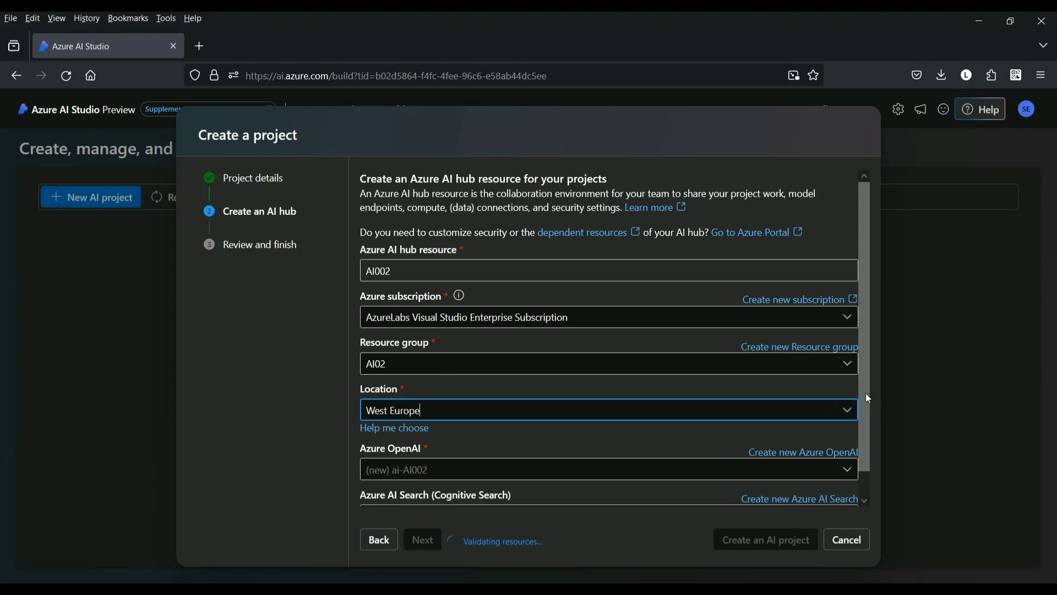
Link the existing Azure OpenAI resource openaigrlab01 to the hub and continue to the final review
{"action": "scroll", "coordinate": [866, 392], "scroll_direction": "down", "scroll_amount": 1}
{"action": "left_click", "coordinate": [848, 446]}
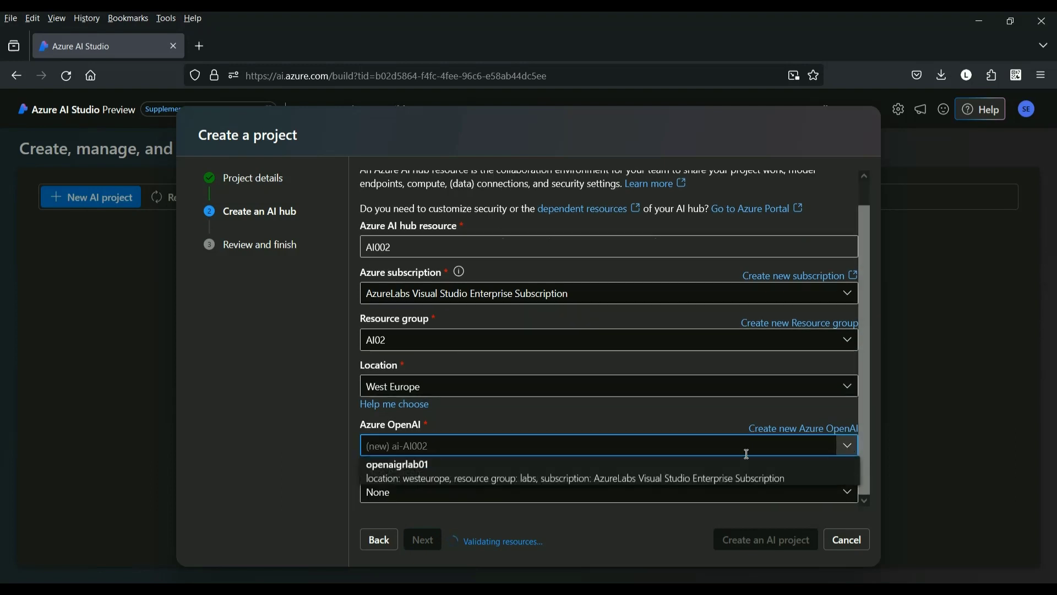
{"action": "left_click", "coordinate": [463, 472]}
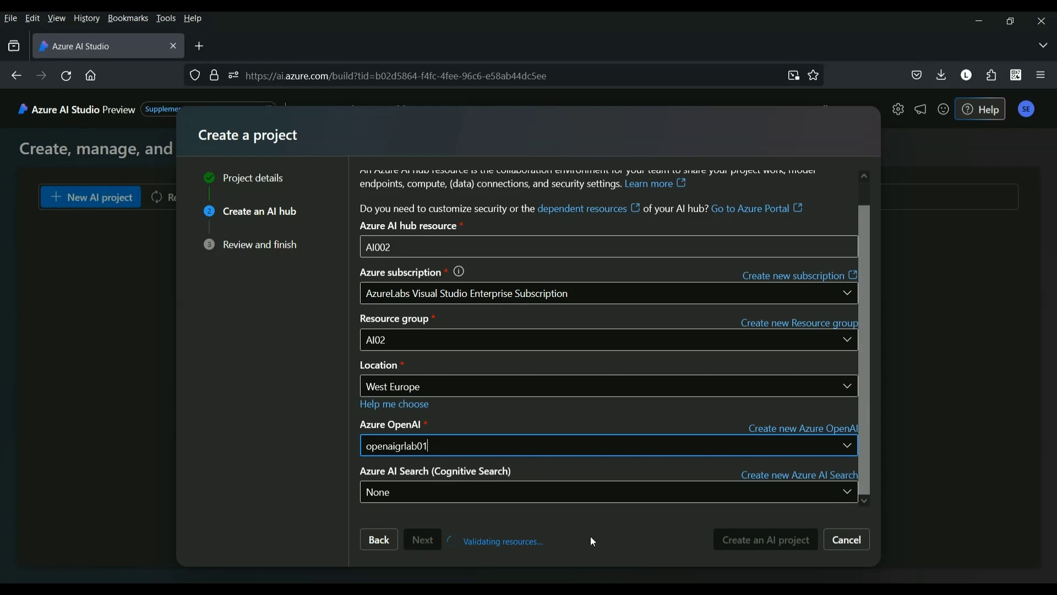
{"action": "left_click", "coordinate": [422, 541]}
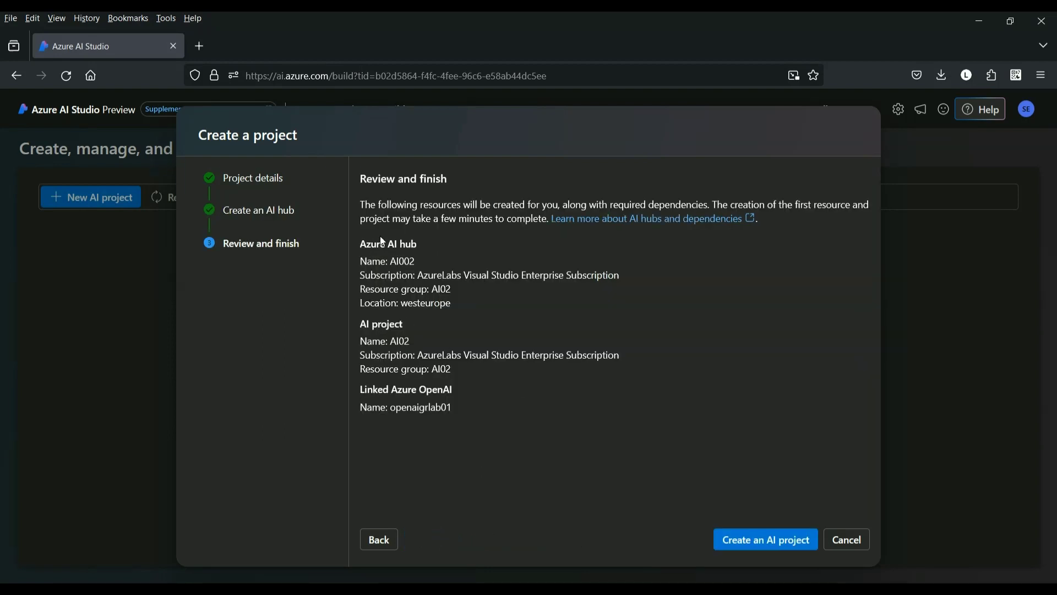
Review the hub and project summary, create the AI project, and look over the resources being provisioned
{"action": "left_click_drag", "start_coordinate": [364, 178], "coordinate": [550, 401]}
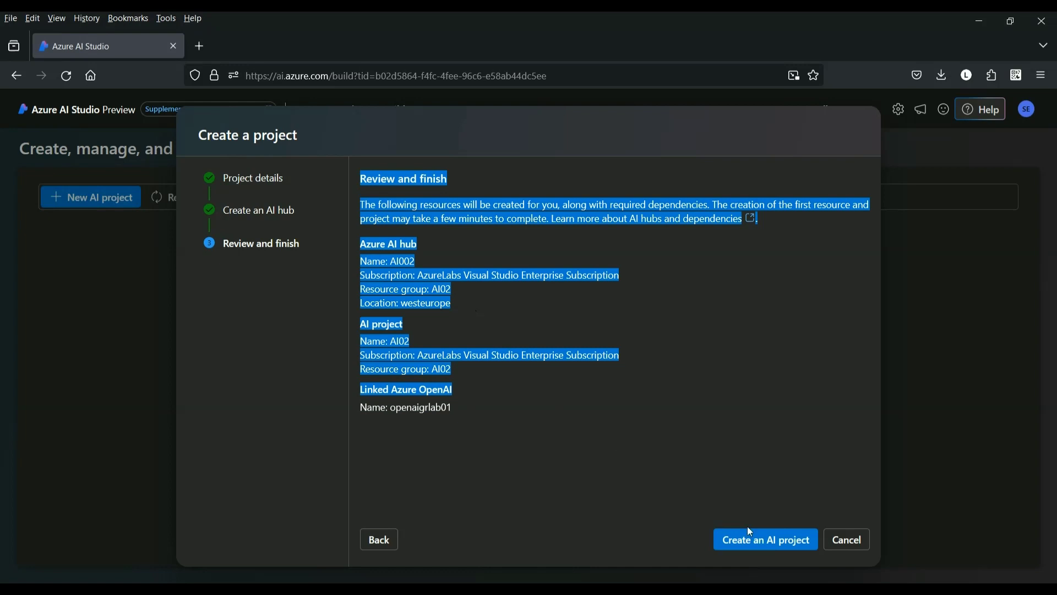
{"action": "left_click", "coordinate": [765, 540]}
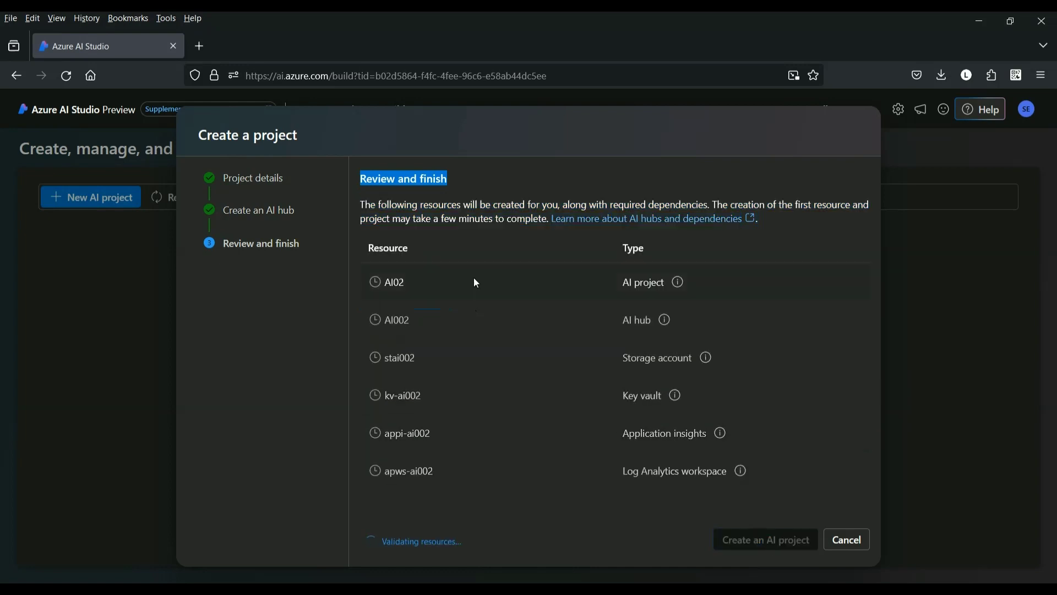
{"action": "left_click_drag", "start_coordinate": [365, 205], "coordinate": [774, 230]}
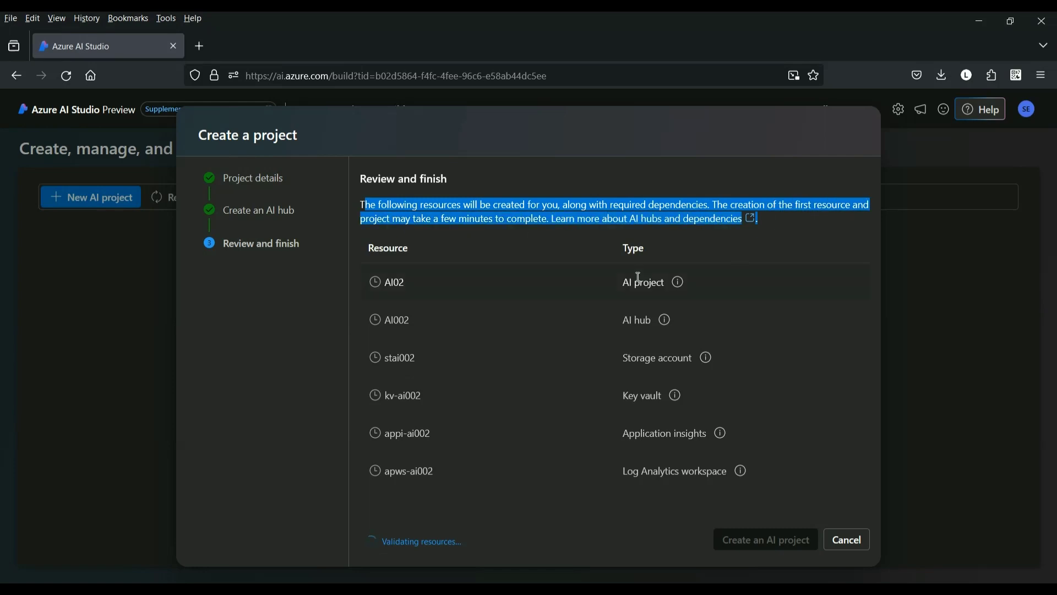
{"action": "left_click_drag", "start_coordinate": [625, 281], "coordinate": [814, 463]}
{"action": "left_click", "coordinate": [817, 464]}
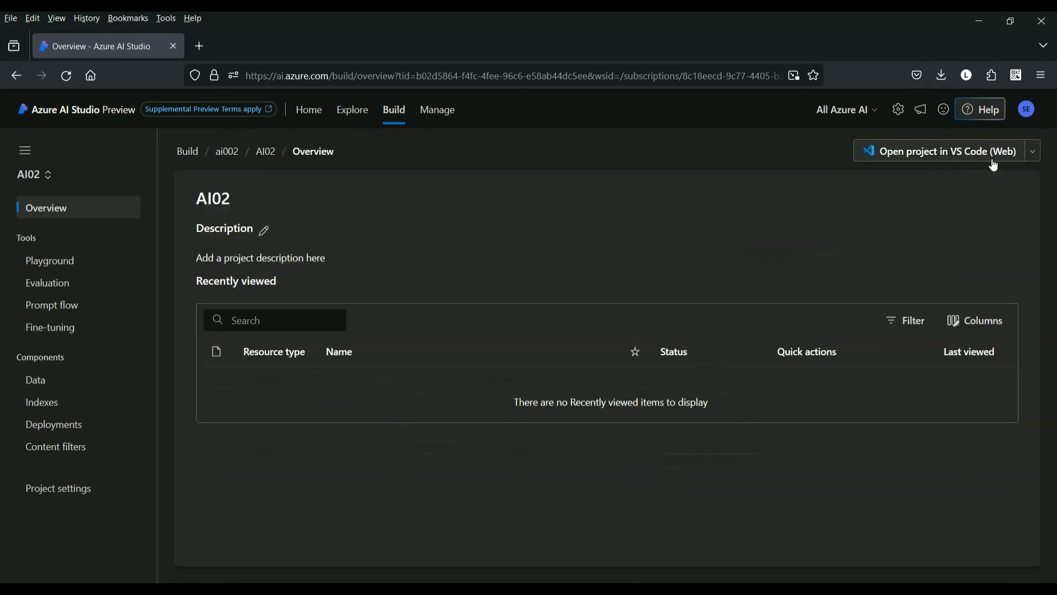
Start opening the AI02 project in VS Code (Web) and name its new development compute COMP02
{"action": "left_click", "coordinate": [972, 156]}
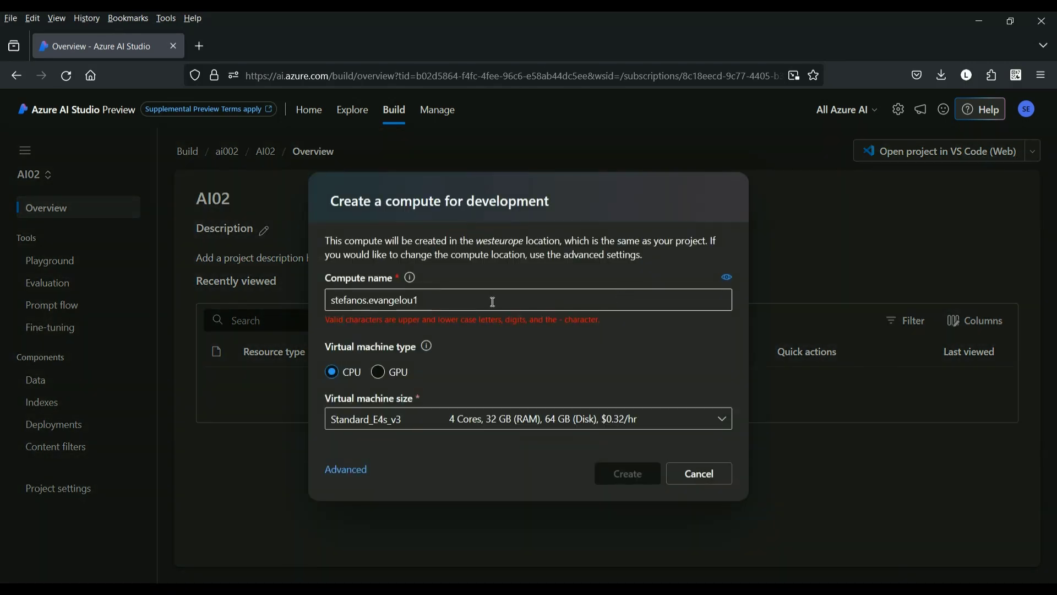
{"action": "left_click", "coordinate": [449, 300]}
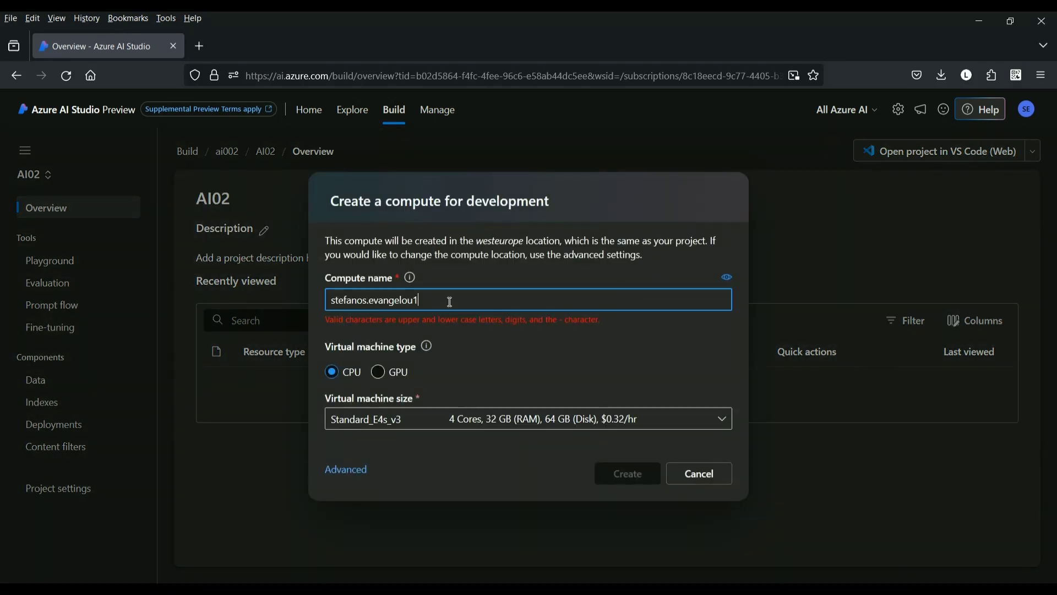
{"action": "left_click_drag", "start_coordinate": [431, 297], "coordinate": [298, 302]}
{"action": "type", "text": "COMP"}
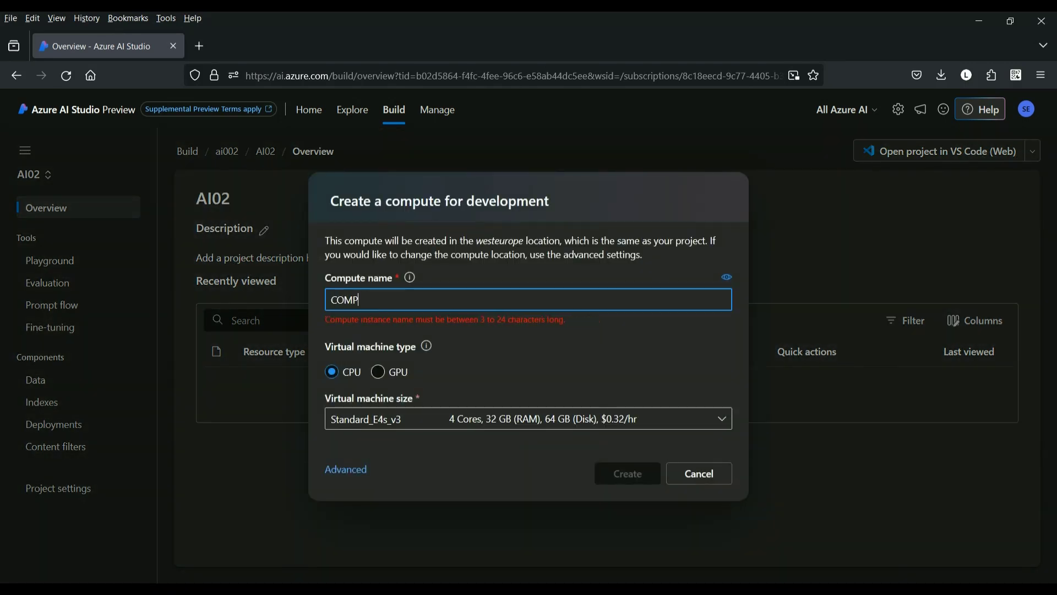
{"action": "type", "text": "02"}
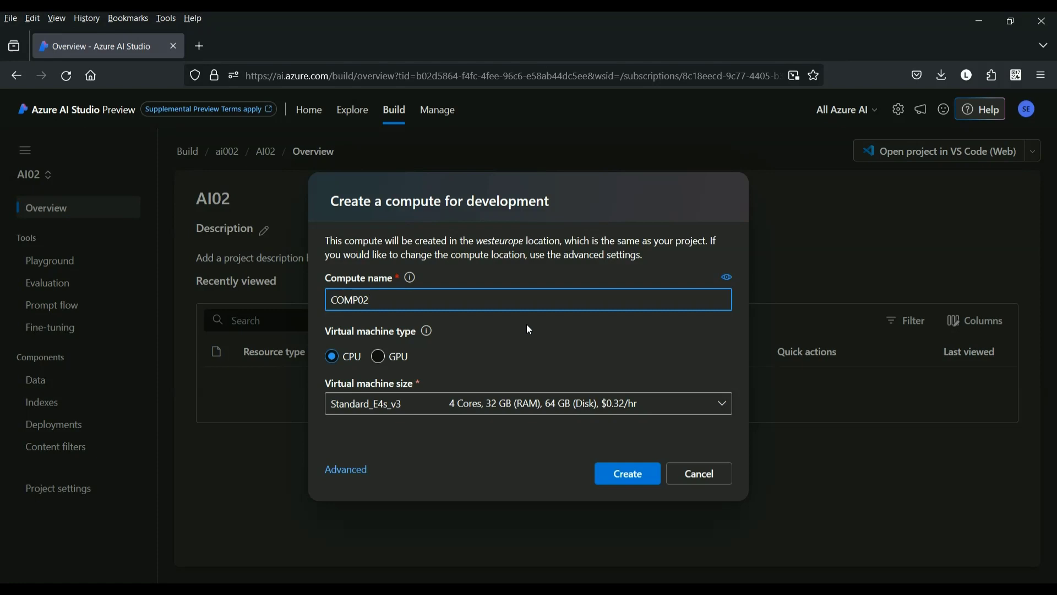
{"action": "left_click_drag", "start_coordinate": [344, 201], "coordinate": [545, 205]}
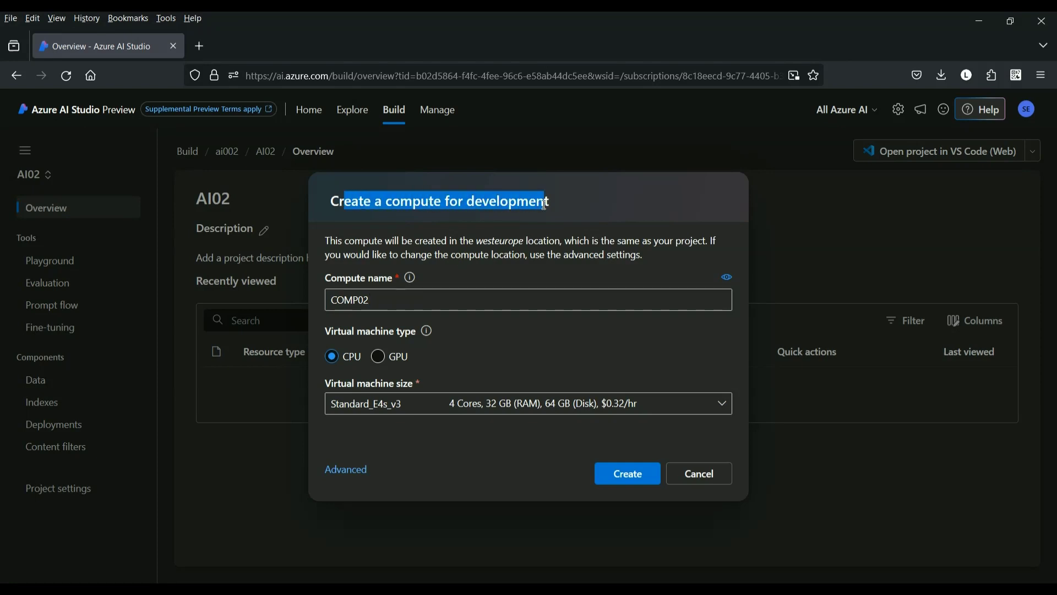
{"action": "left_click", "coordinate": [584, 241]}
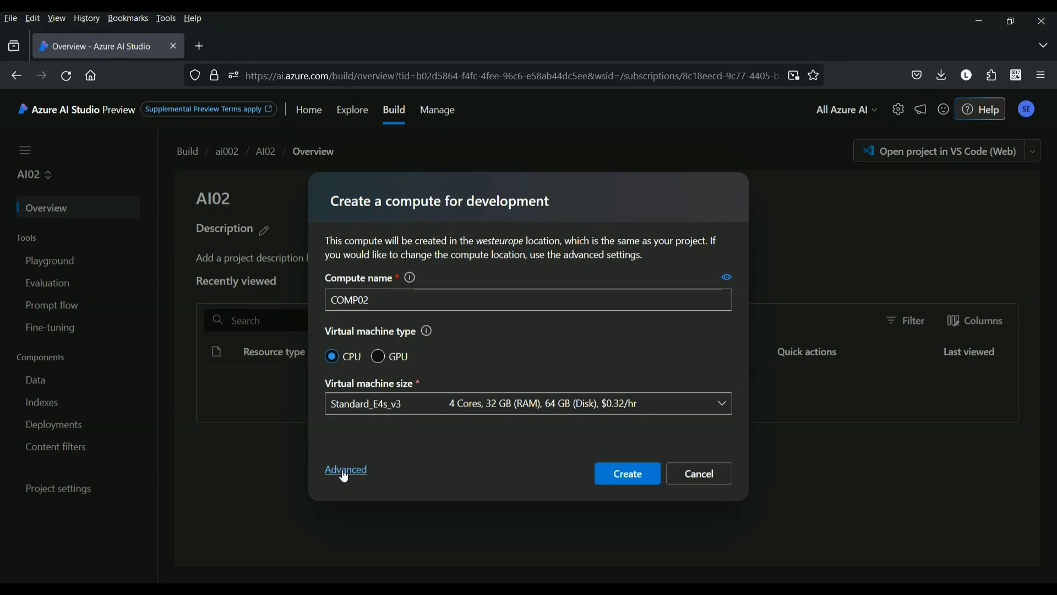
{"action": "left_click_drag", "start_coordinate": [318, 471], "coordinate": [379, 475]}
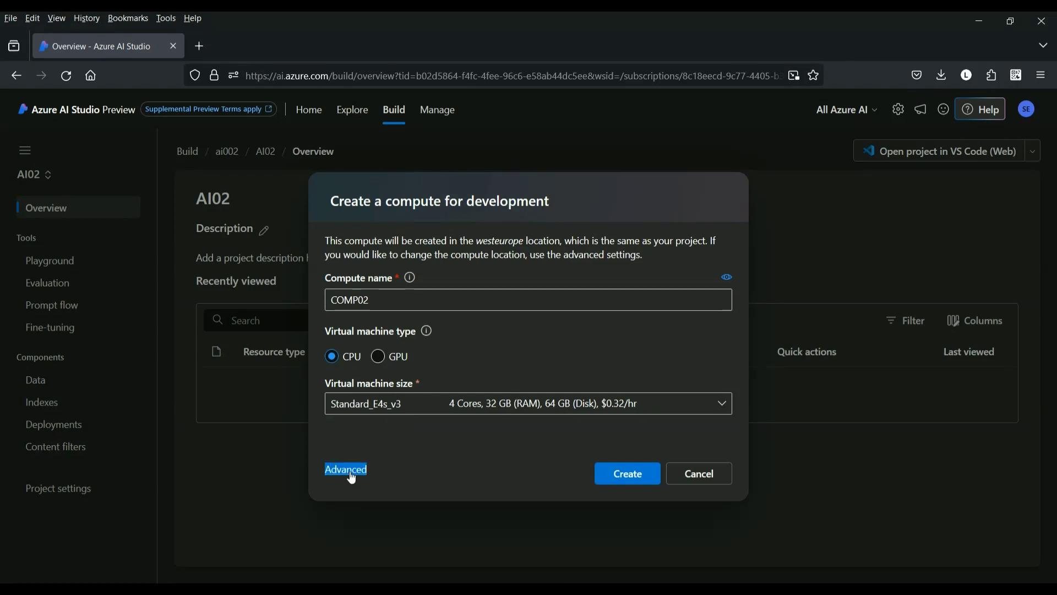
Examine the advanced compute instance settings, including the recommended CPU sizes and the GPU virtual machine sizes, and leave without creating an instance
{"action": "left_click", "coordinate": [352, 476]}
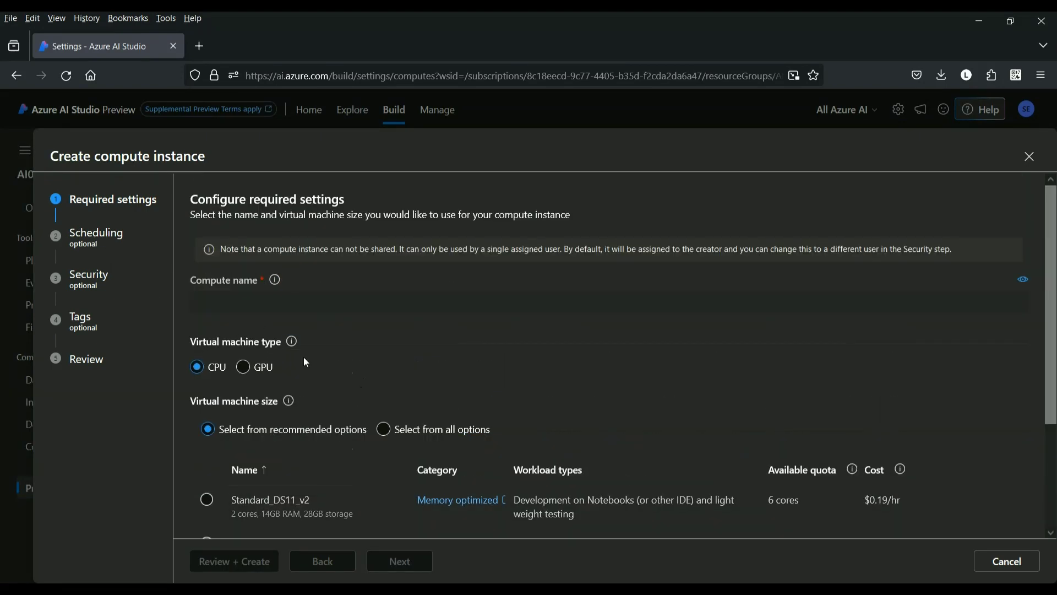
{"action": "scroll", "coordinate": [300, 358], "scroll_direction": "down", "scroll_amount": 3}
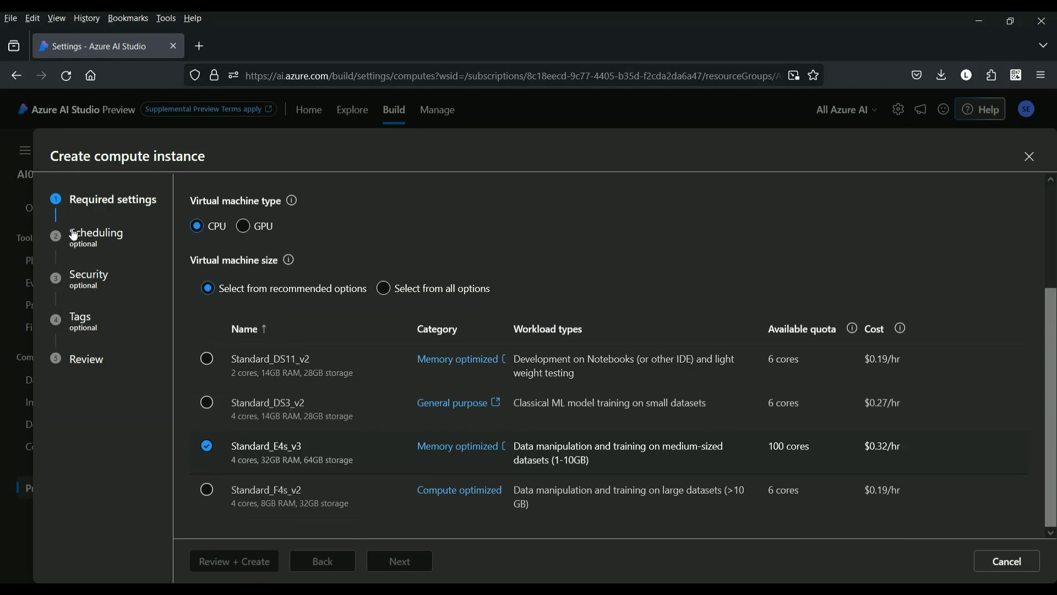
{"action": "left_click_drag", "start_coordinate": [70, 232], "coordinate": [140, 359]}
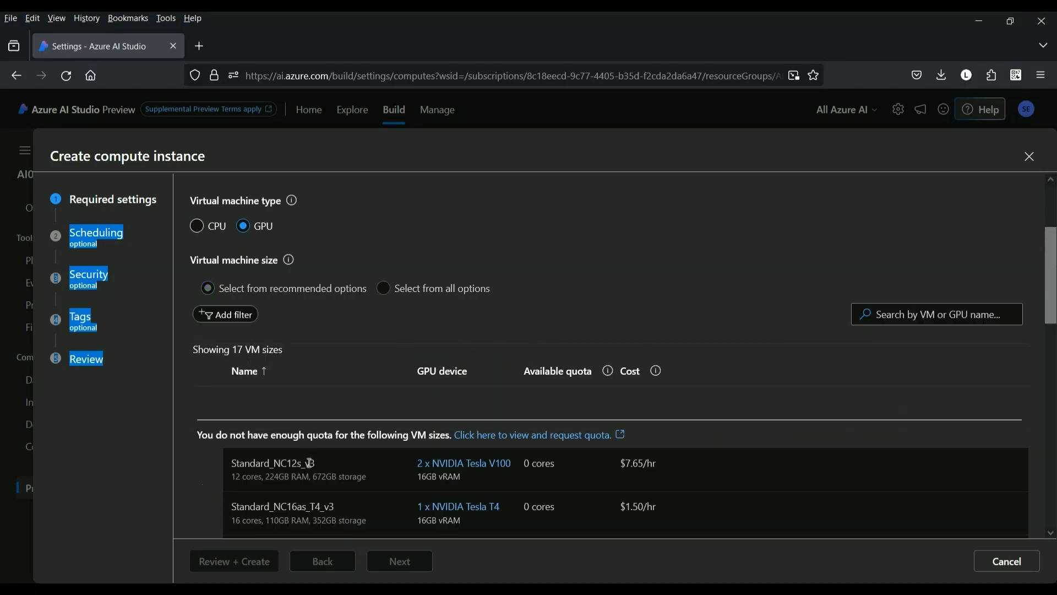
{"action": "scroll", "coordinate": [316, 487], "scroll_direction": "down", "scroll_amount": 5}
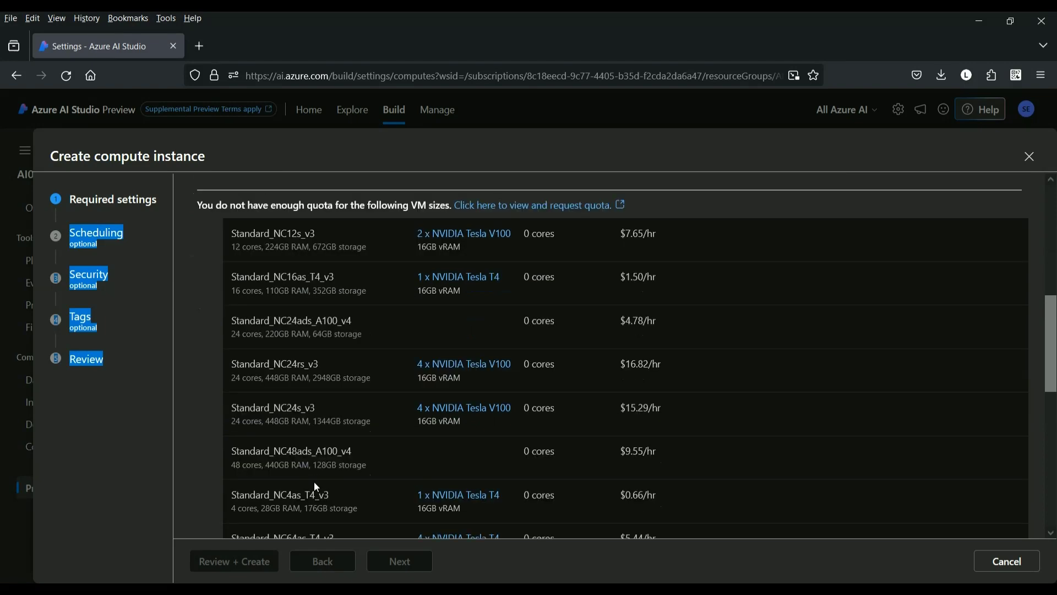
{"action": "scroll", "coordinate": [316, 487], "scroll_direction": "down", "scroll_amount": 1}
{"action": "scroll", "coordinate": [315, 483], "scroll_direction": "down", "scroll_amount": 4}
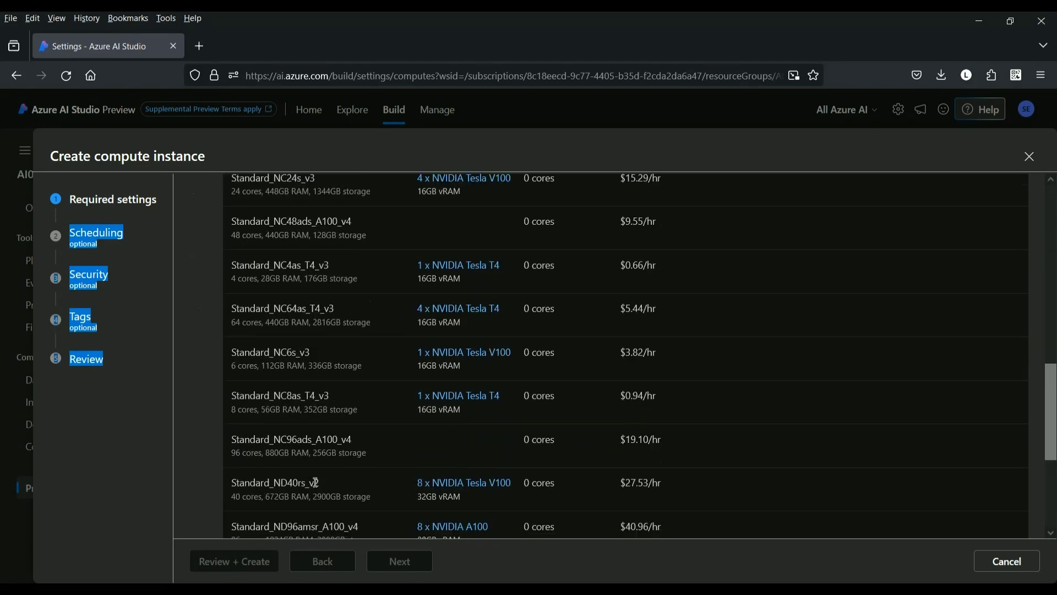
{"action": "scroll", "coordinate": [315, 482], "scroll_direction": "down", "scroll_amount": 5}
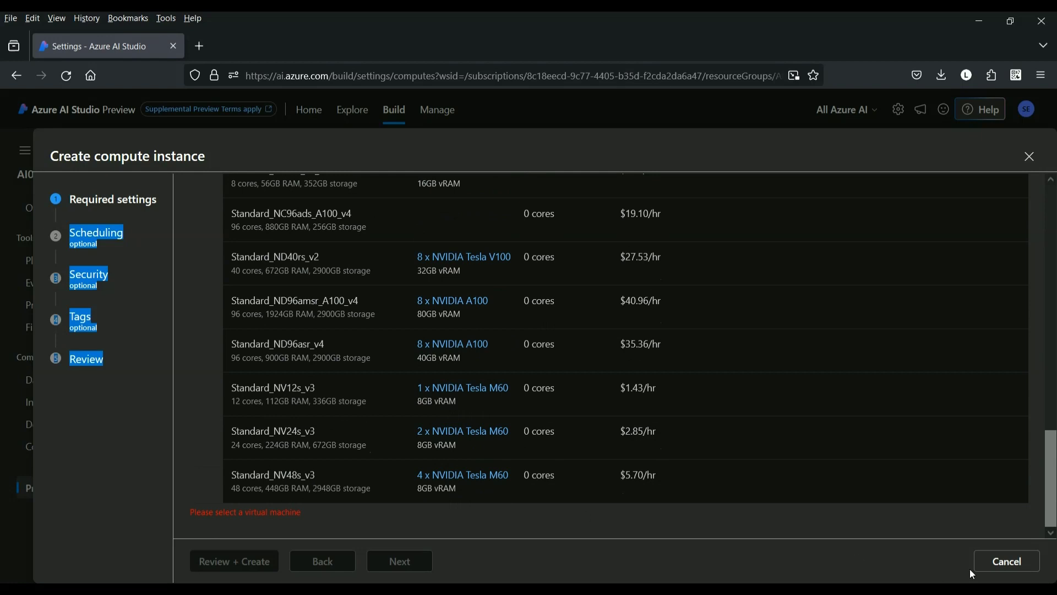
{"action": "left_click", "coordinate": [1006, 568]}
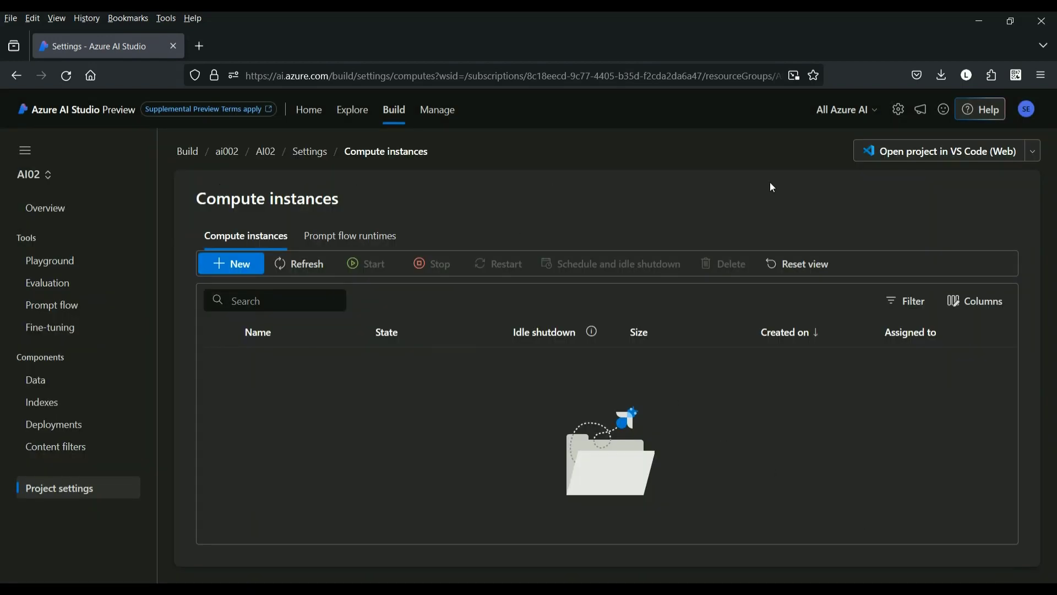
Create a CPU development compute named ai002 with virtual machine size Standard_DS11_v2 for opening the project in VS Code (Web)
{"action": "left_click", "coordinate": [941, 153]}
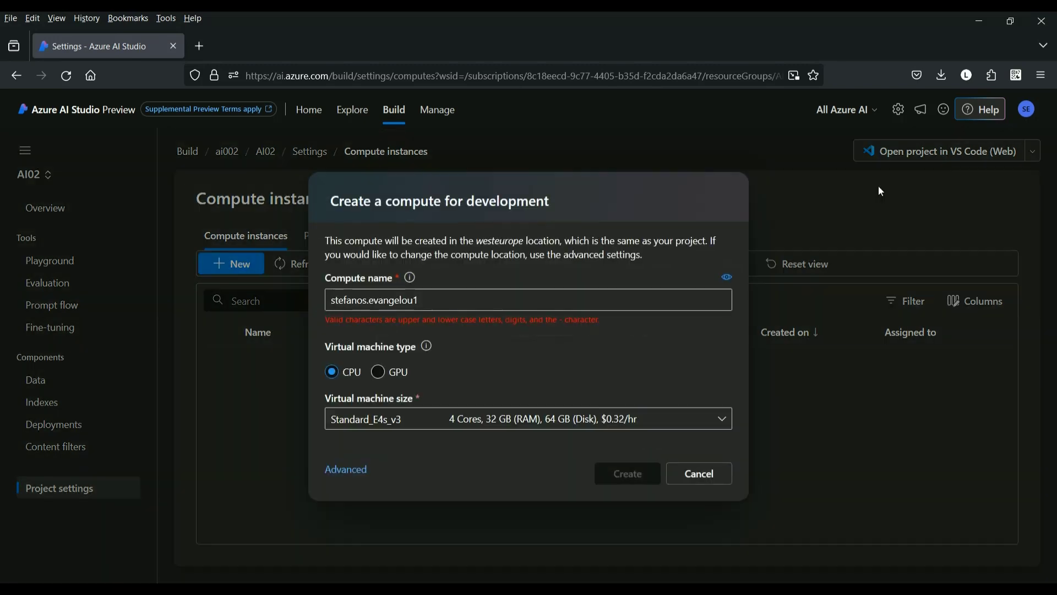
{"action": "left_click_drag", "start_coordinate": [439, 300], "coordinate": [296, 293]}
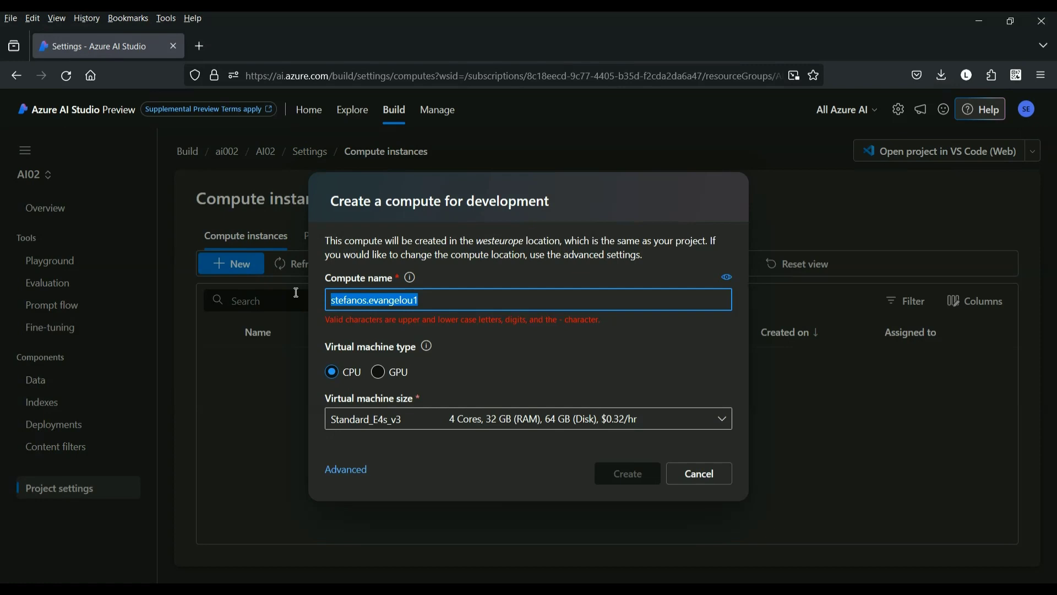
{"action": "type", "text": "ai002"}
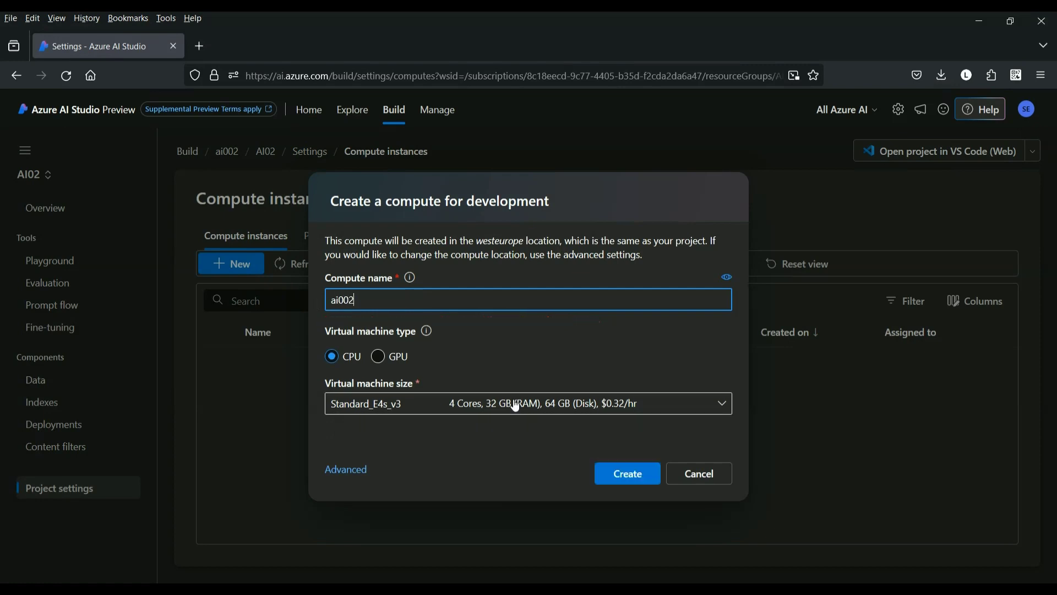
{"action": "left_click", "coordinate": [689, 405]}
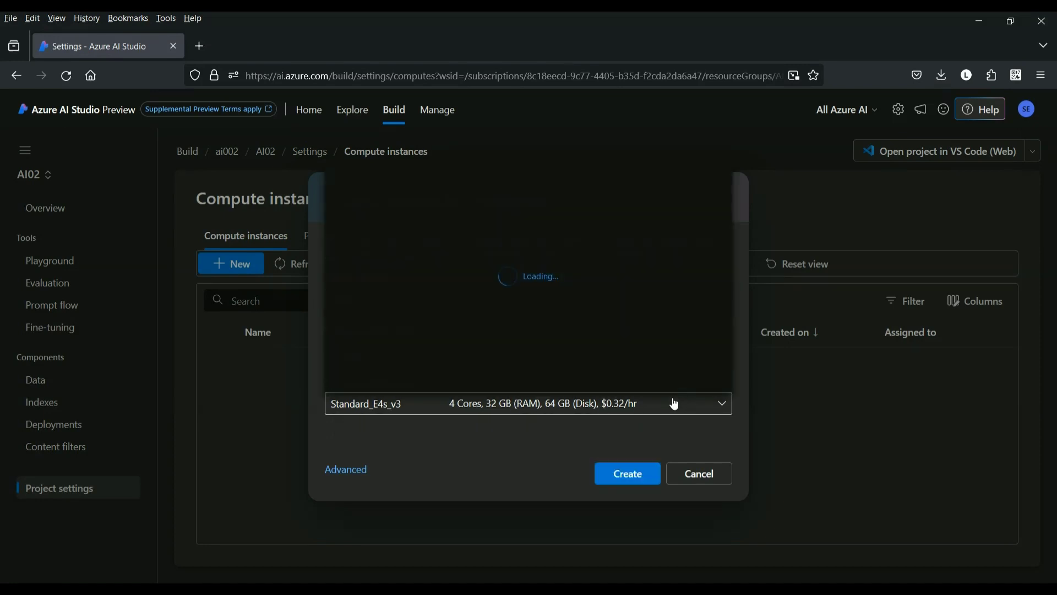
{"action": "left_click", "coordinate": [447, 238]}
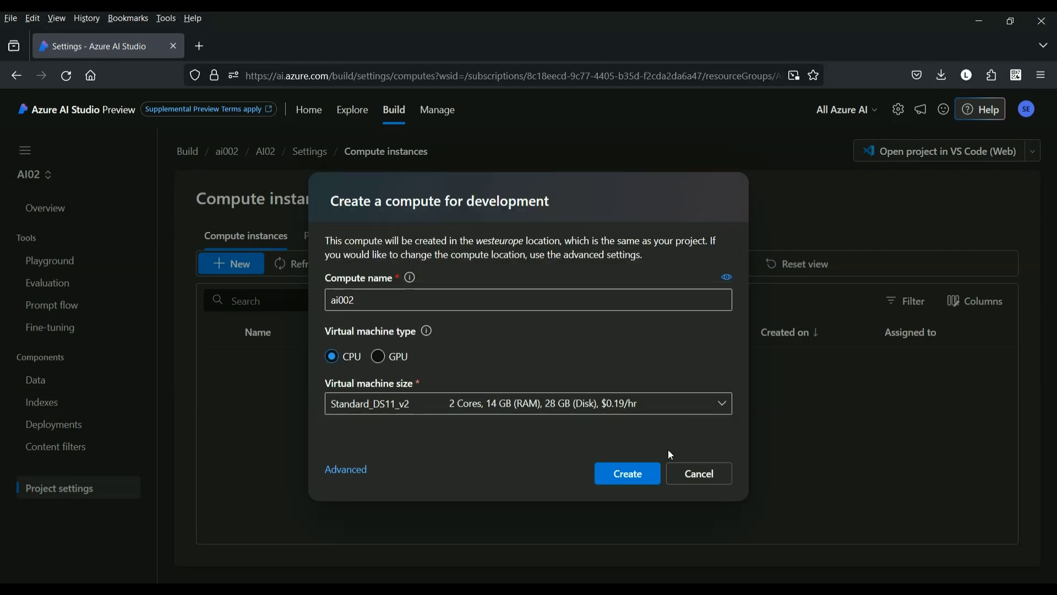
{"action": "left_click", "coordinate": [621, 478]}
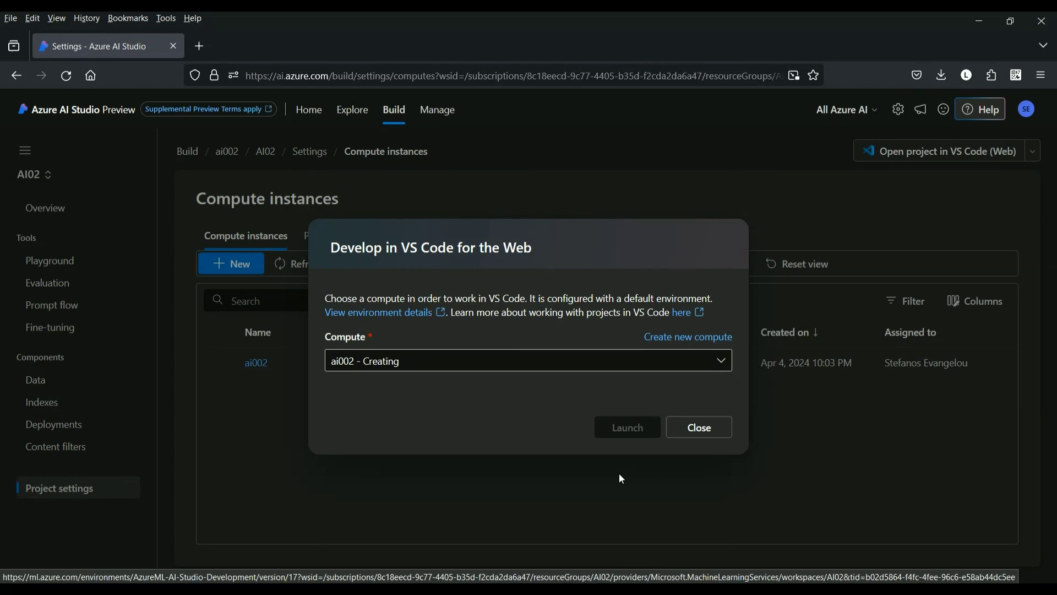
Check the status of compute ai002 in the compute choices and set up its default VS Code environment
{"action": "left_click", "coordinate": [721, 364]}
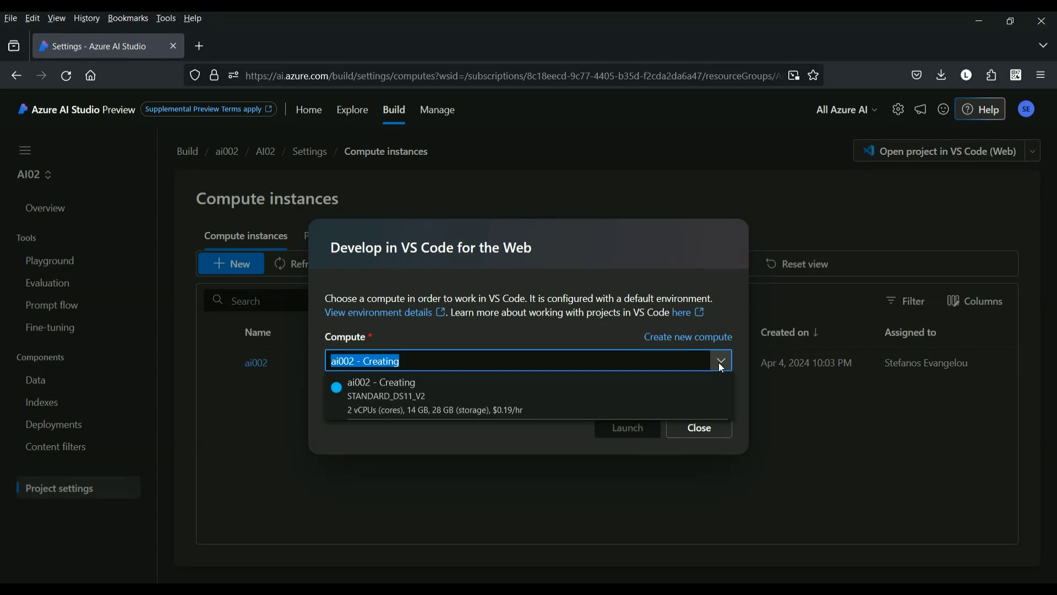
{"action": "left_click", "coordinate": [722, 366]}
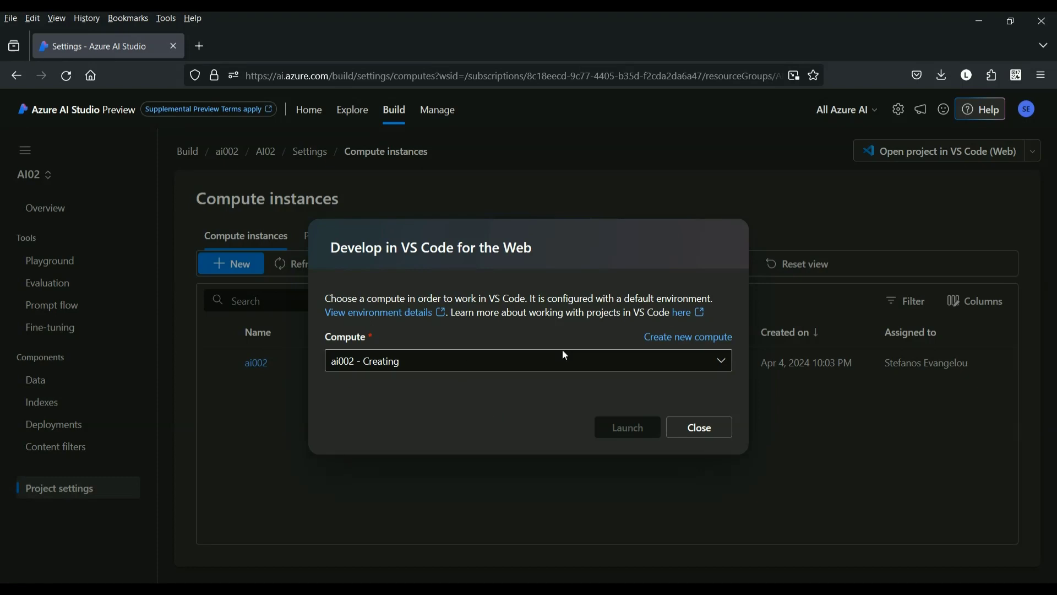
{"action": "left_click", "coordinate": [723, 363]}
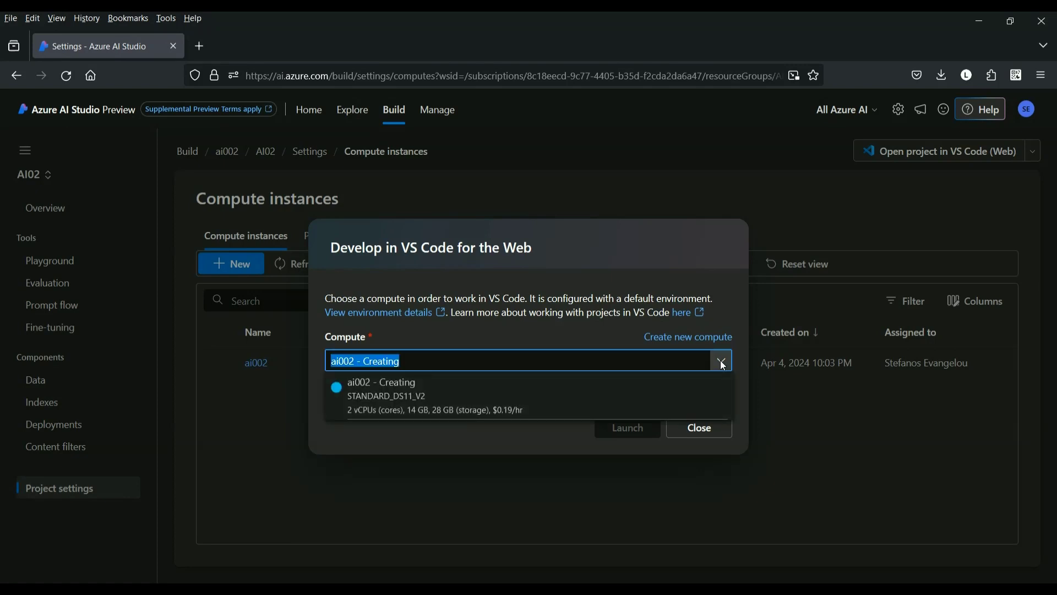
{"action": "left_click", "coordinate": [724, 364]}
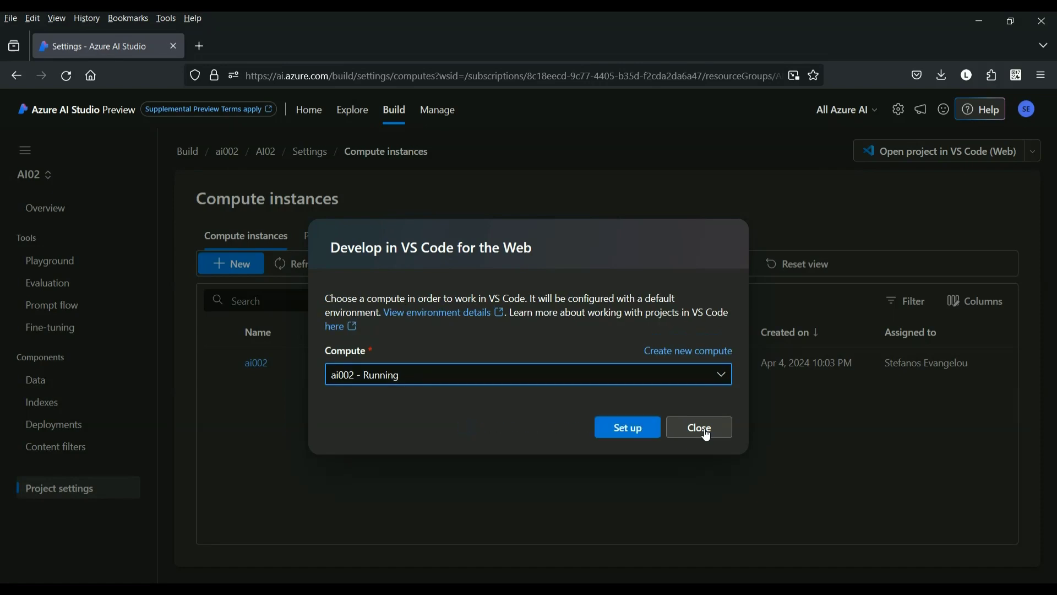
{"action": "left_click", "coordinate": [624, 428]}
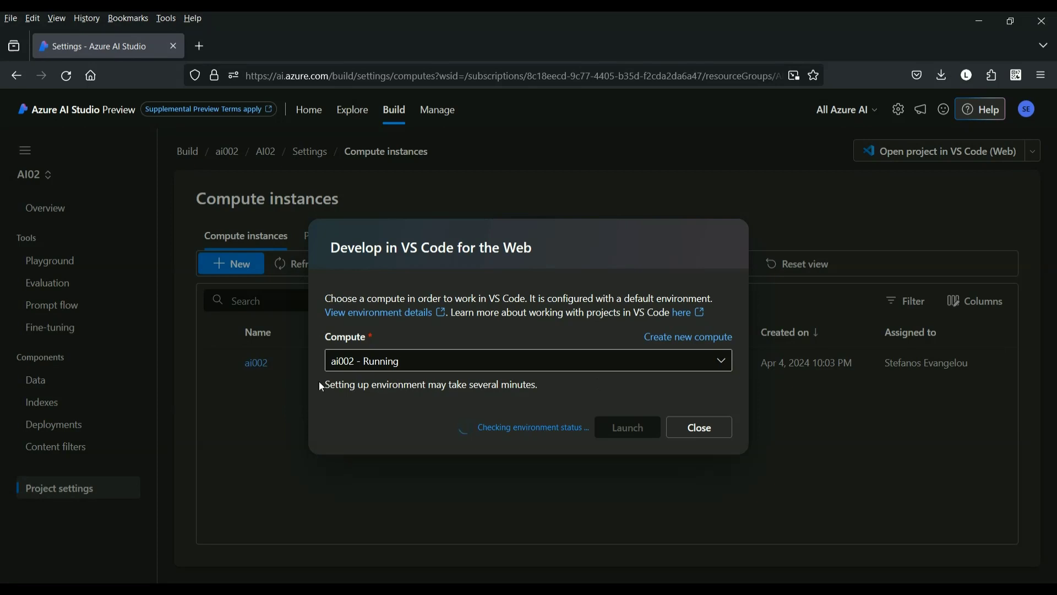
Read the environment setup notice and launch the project in VS Code for the Web on compute ai002
{"action": "left_click_drag", "start_coordinate": [322, 385], "coordinate": [561, 385]}
{"action": "left_click", "coordinate": [587, 388]}
{"action": "left_click", "coordinate": [636, 428]}
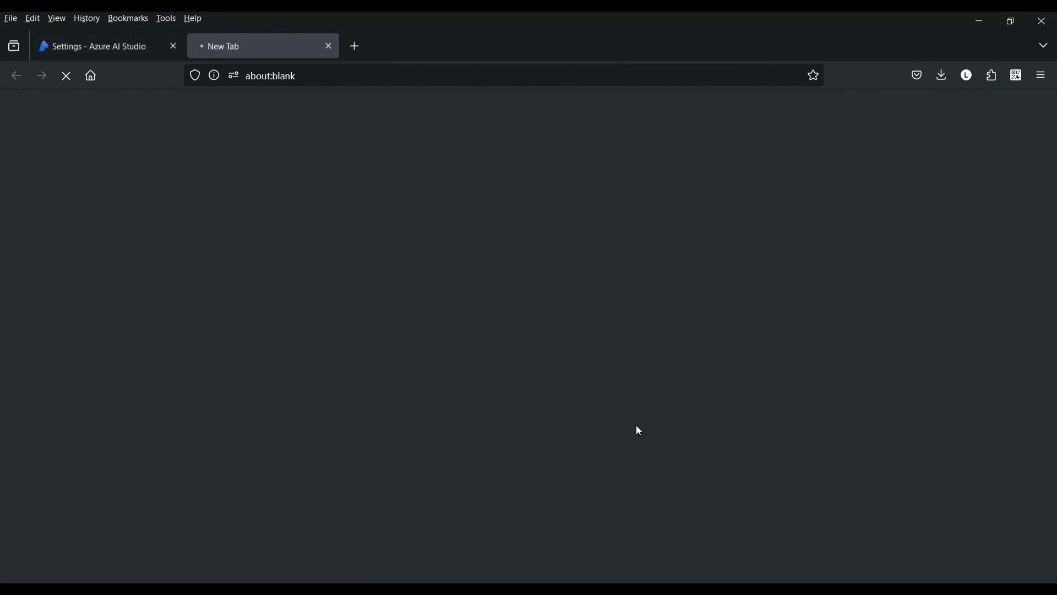
Return to Azure AI Studio and look over the project's Playground, Evaluation, Prompt flow and Fine-tuning pages, including the regional fine-tuning constraints
{"action": "left_click", "coordinate": [105, 48]}
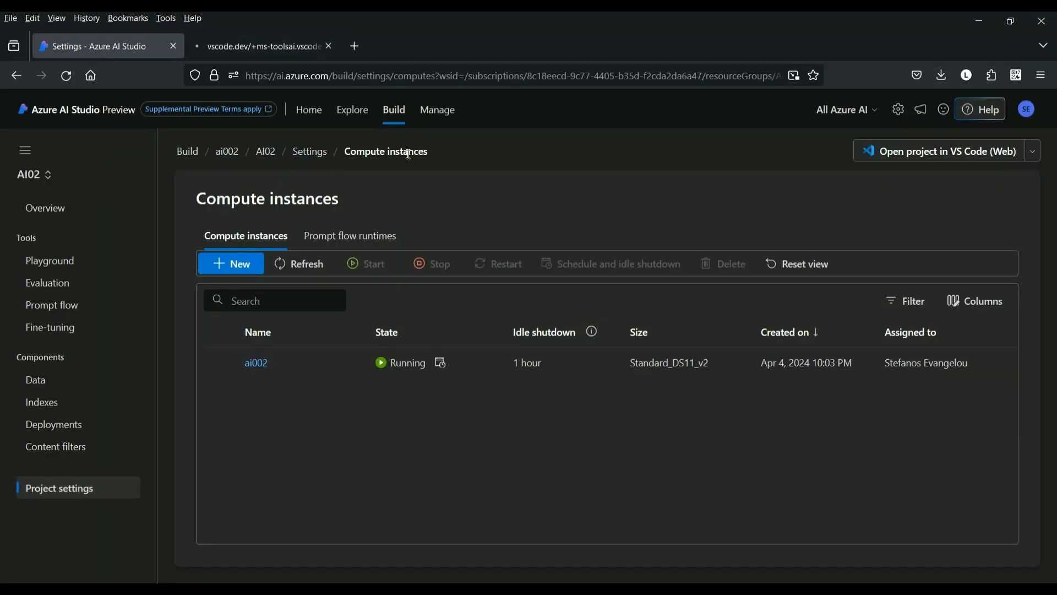
{"action": "left_click", "coordinate": [46, 208]}
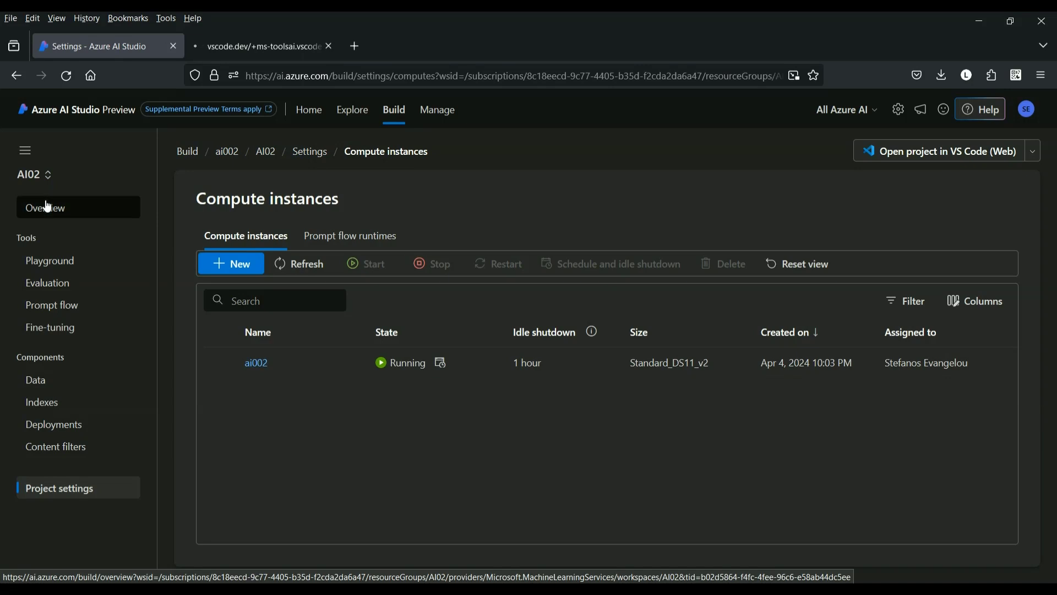
{"action": "left_click", "coordinate": [60, 271]}
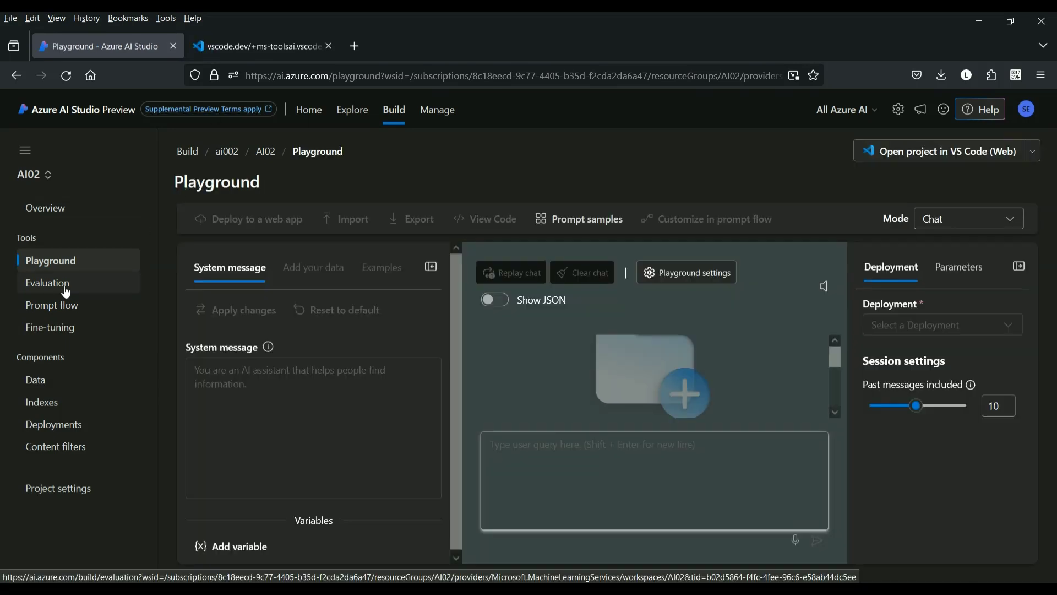
{"action": "left_click", "coordinate": [66, 292]}
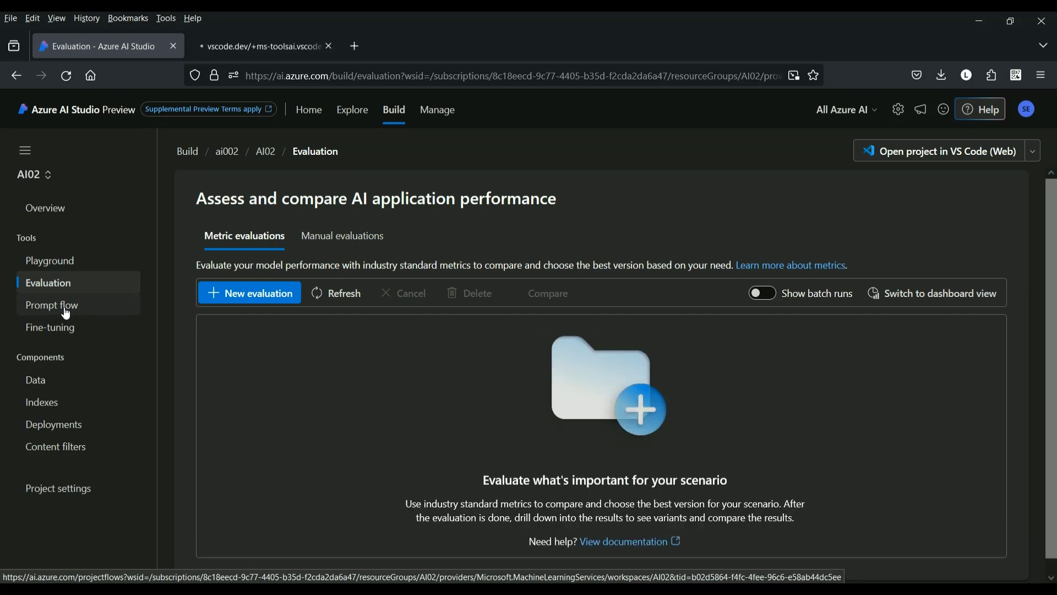
{"action": "left_click", "coordinate": [66, 310]}
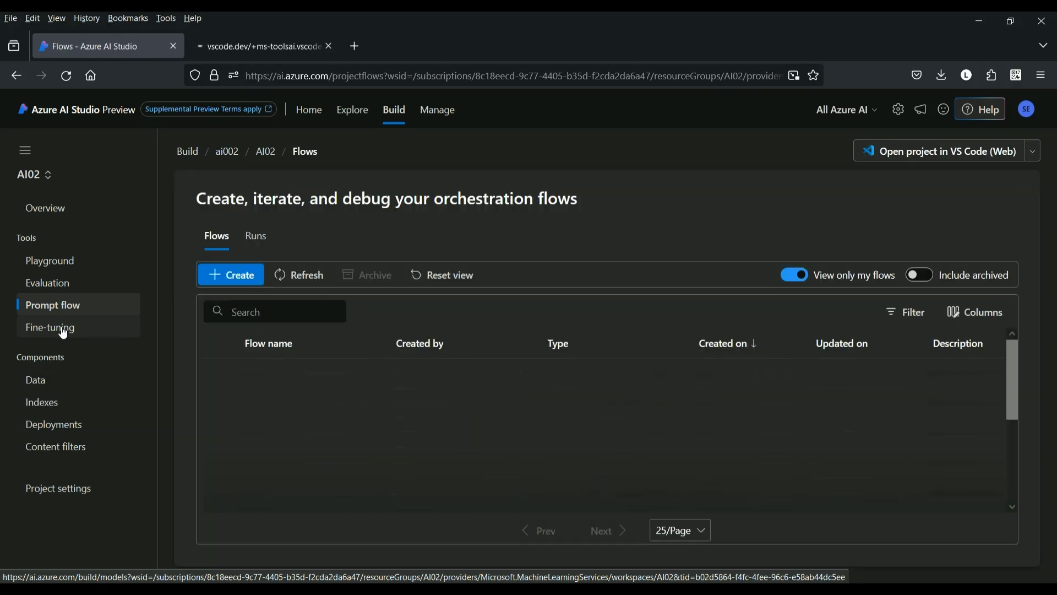
{"action": "left_click", "coordinate": [63, 333]}
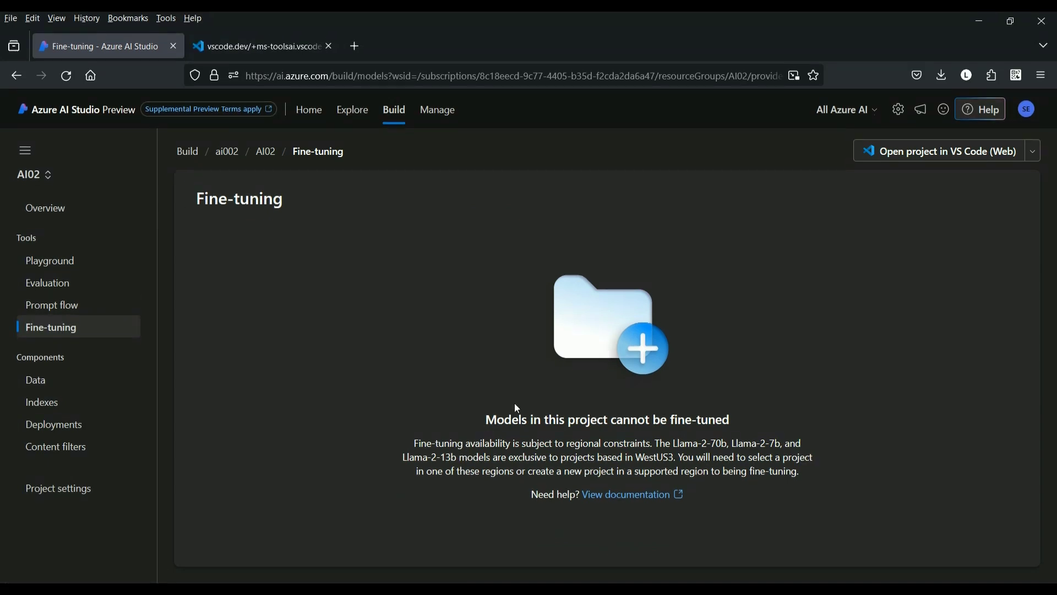
{"action": "left_click_drag", "start_coordinate": [427, 444], "coordinate": [780, 473]}
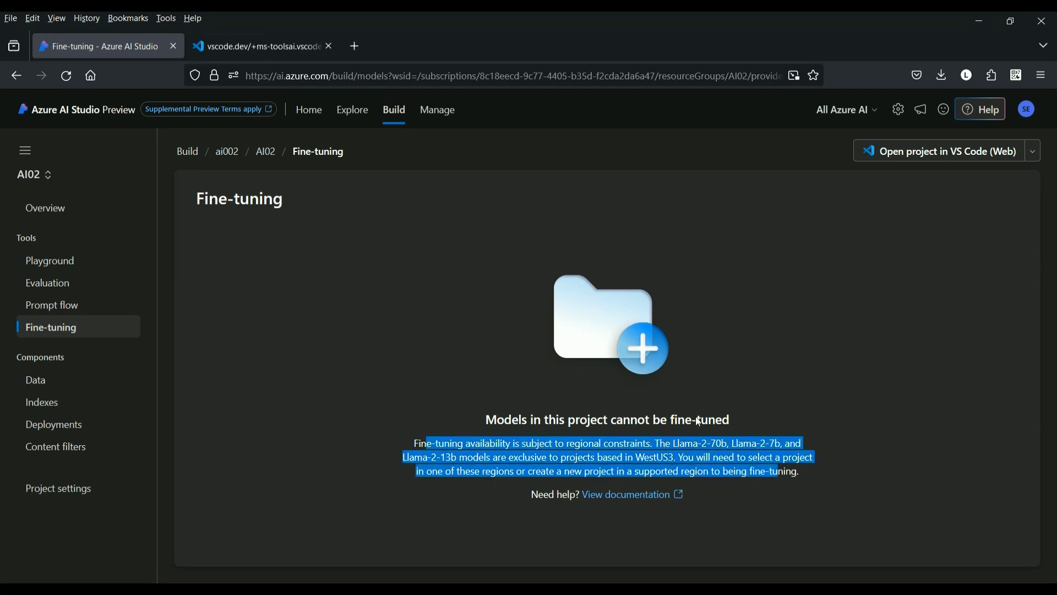
{"action": "left_click", "coordinate": [444, 272]}
Switch to VS Code for the Web, inspect the project folder and the connection notice, and close its browser tab
{"action": "left_click", "coordinate": [282, 41]}
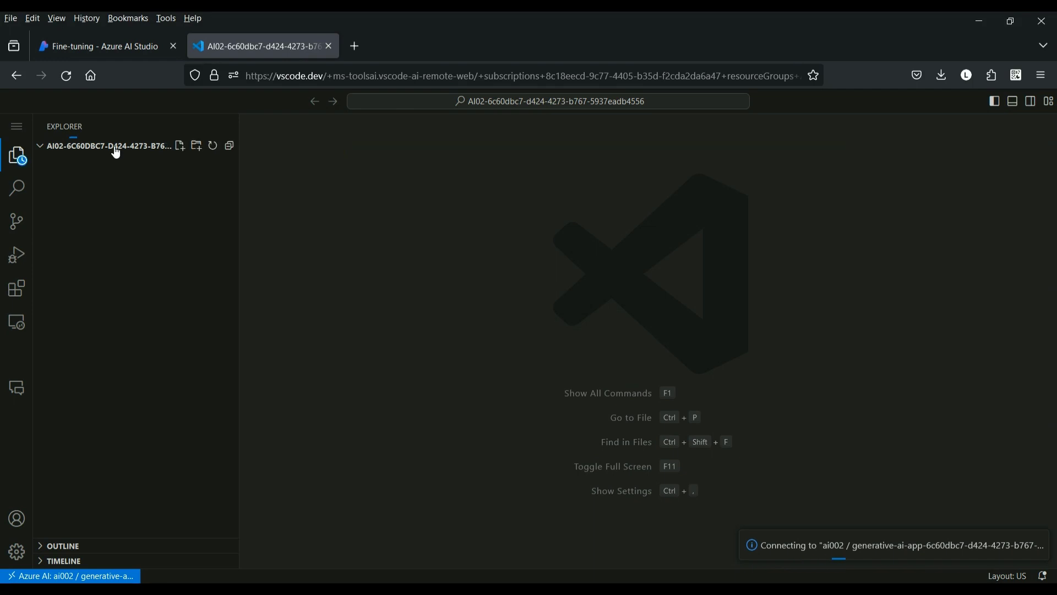
{"action": "left_click", "coordinate": [44, 163]}
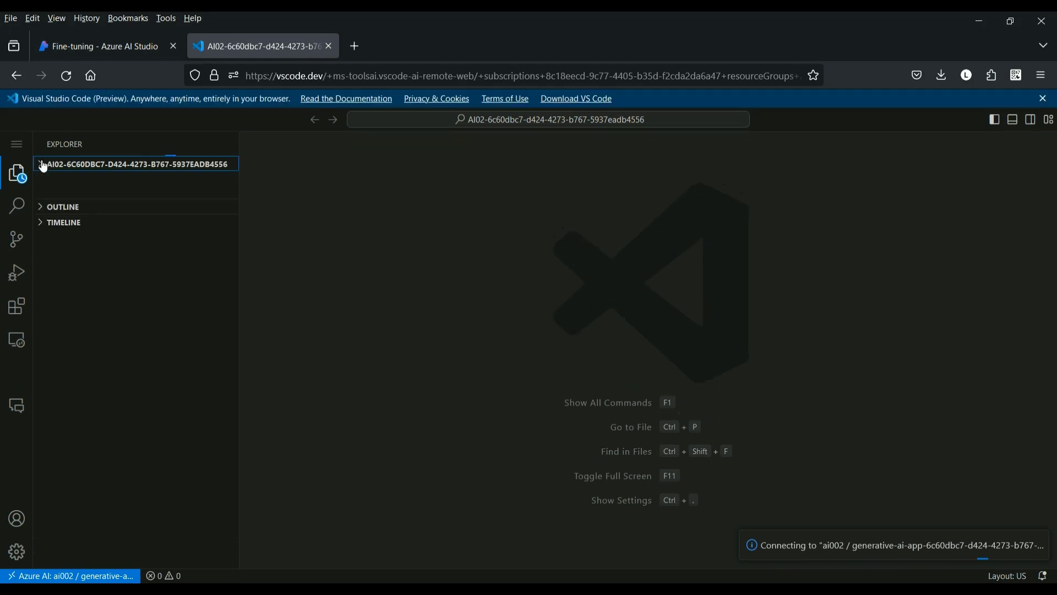
{"action": "left_click", "coordinate": [44, 166]}
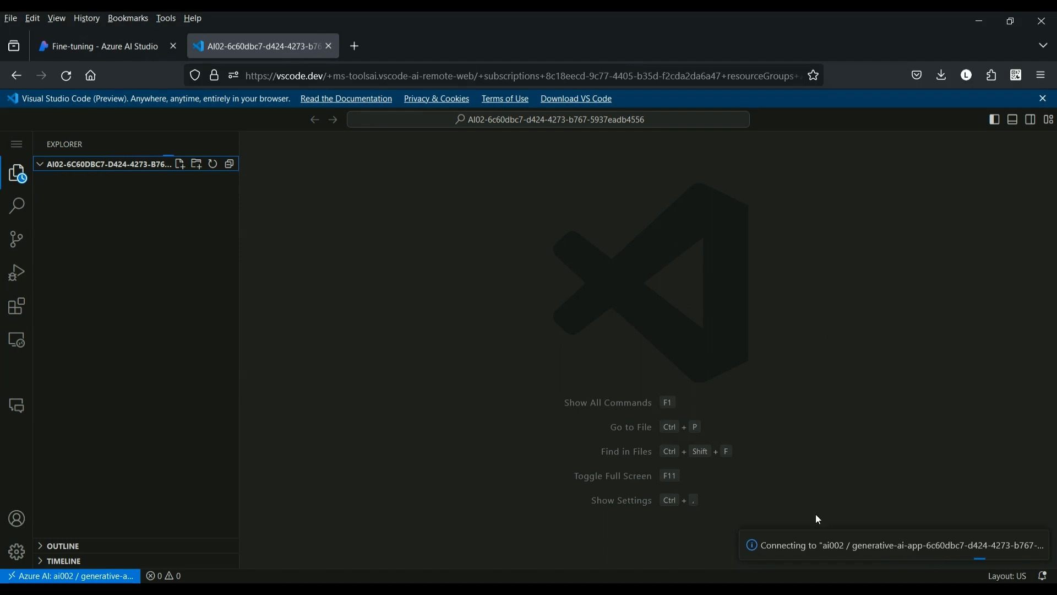
{"action": "left_click_drag", "start_coordinate": [803, 546], "coordinate": [1015, 557]}
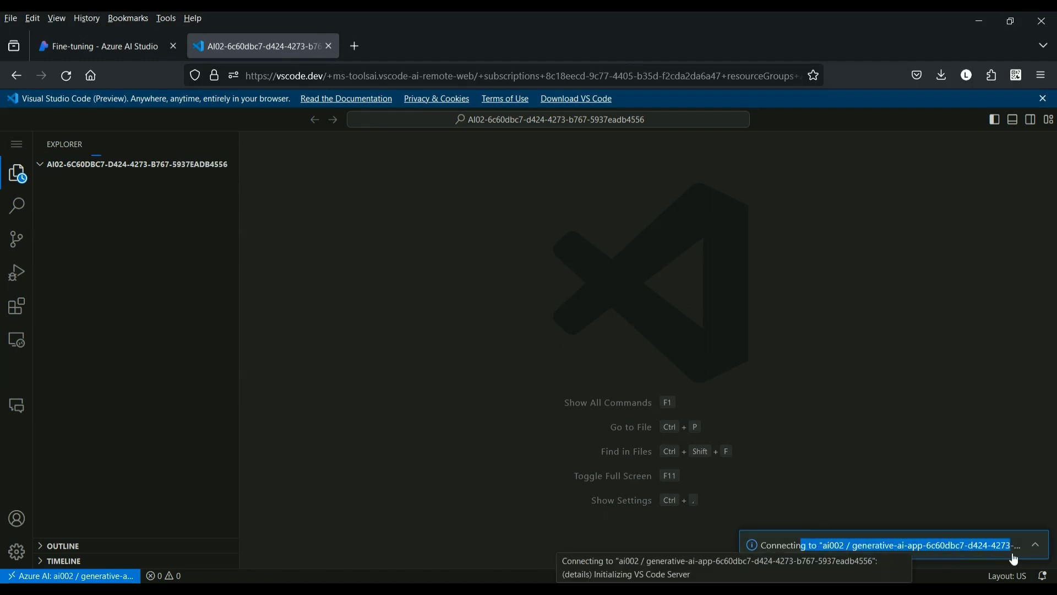
{"action": "left_click", "coordinate": [329, 50]}
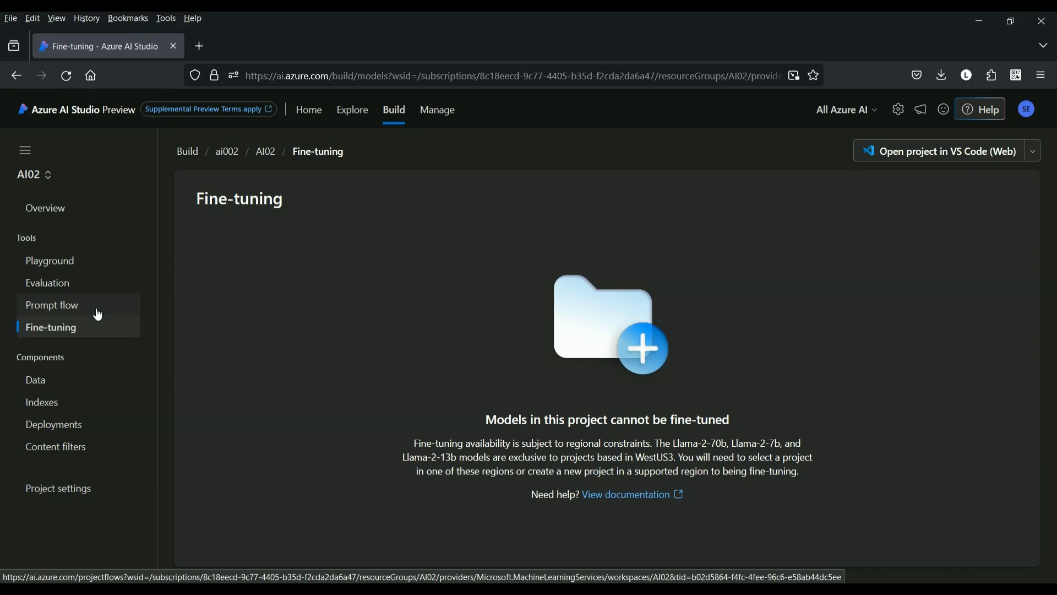
Revisit the AI02 project overview and examine the metric and manual evaluation options on the Evaluation page
{"action": "left_click", "coordinate": [71, 217]}
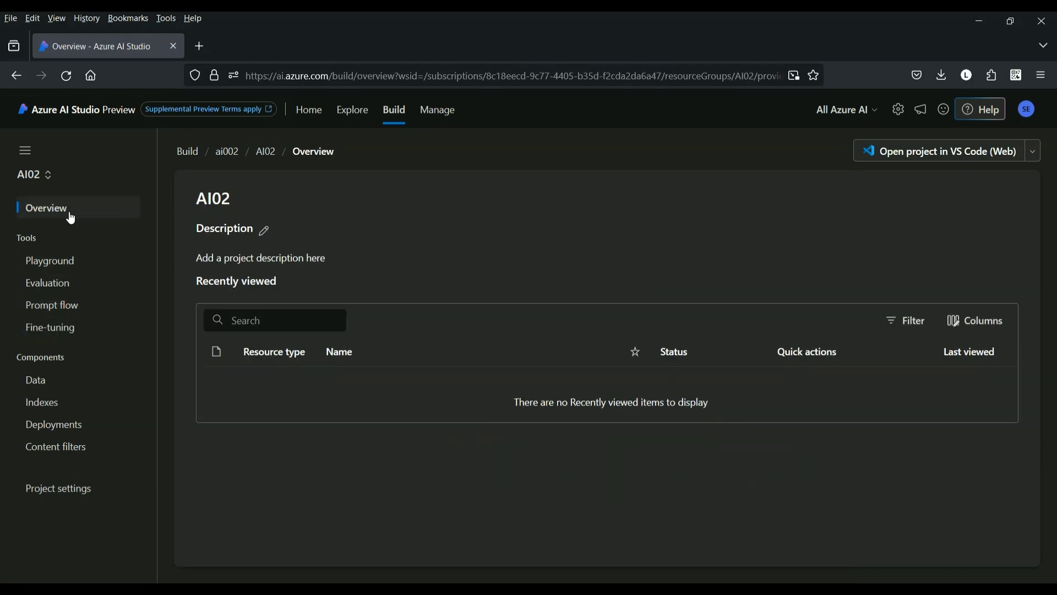
{"action": "left_click", "coordinate": [67, 283]}
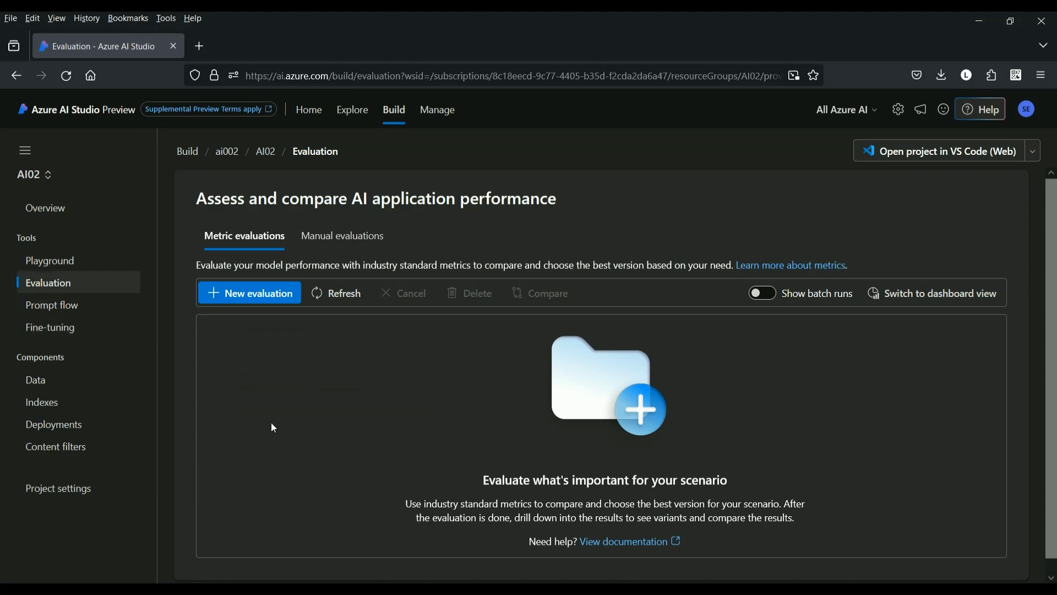
{"action": "scroll", "coordinate": [274, 426], "scroll_direction": "down", "scroll_amount": 1}
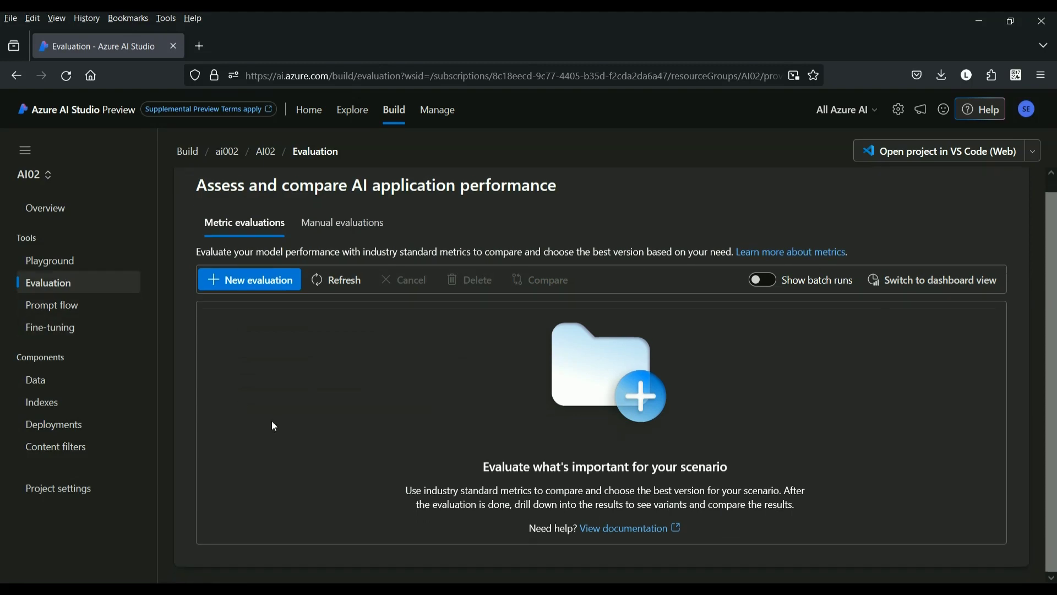
{"action": "left_click", "coordinate": [347, 226]}
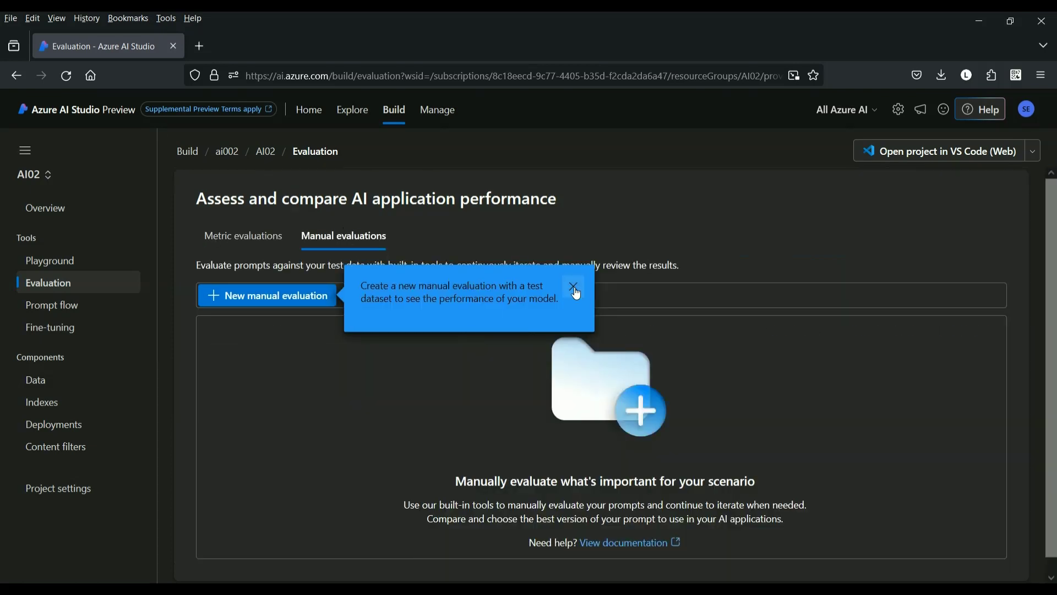
Look over the Flows and Runs views of Prompt flow, the Fine-tuning page and the AI02 project overview
{"action": "left_click", "coordinate": [70, 309]}
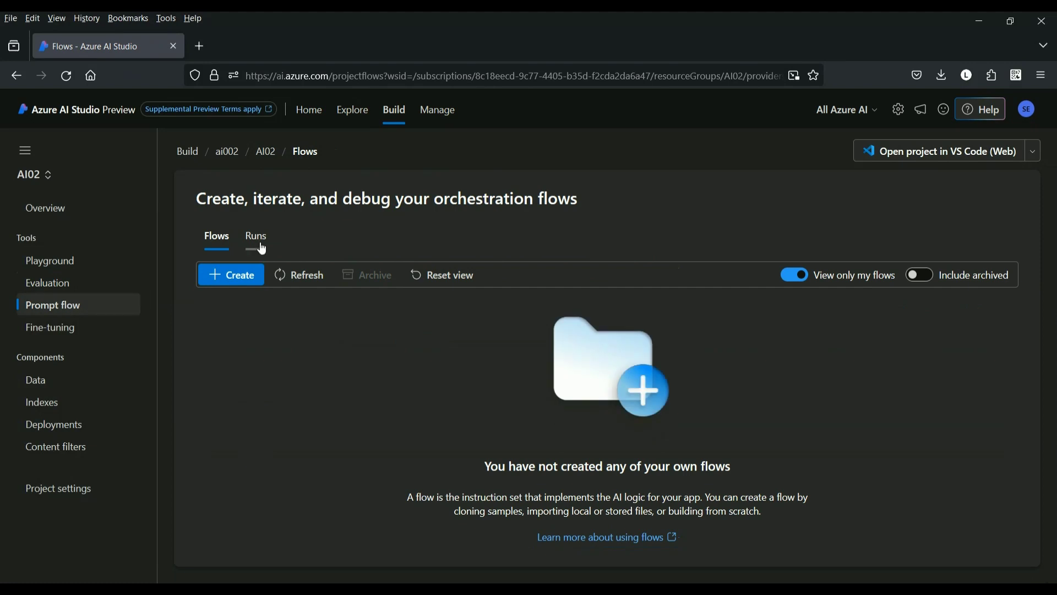
{"action": "left_click", "coordinate": [262, 248]}
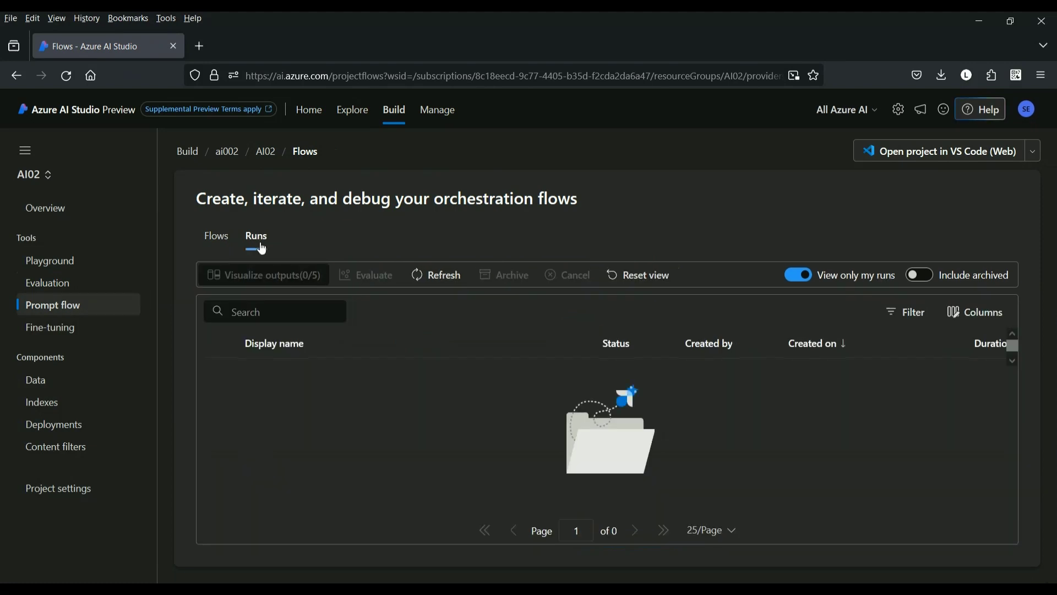
{"action": "left_click", "coordinate": [62, 334]}
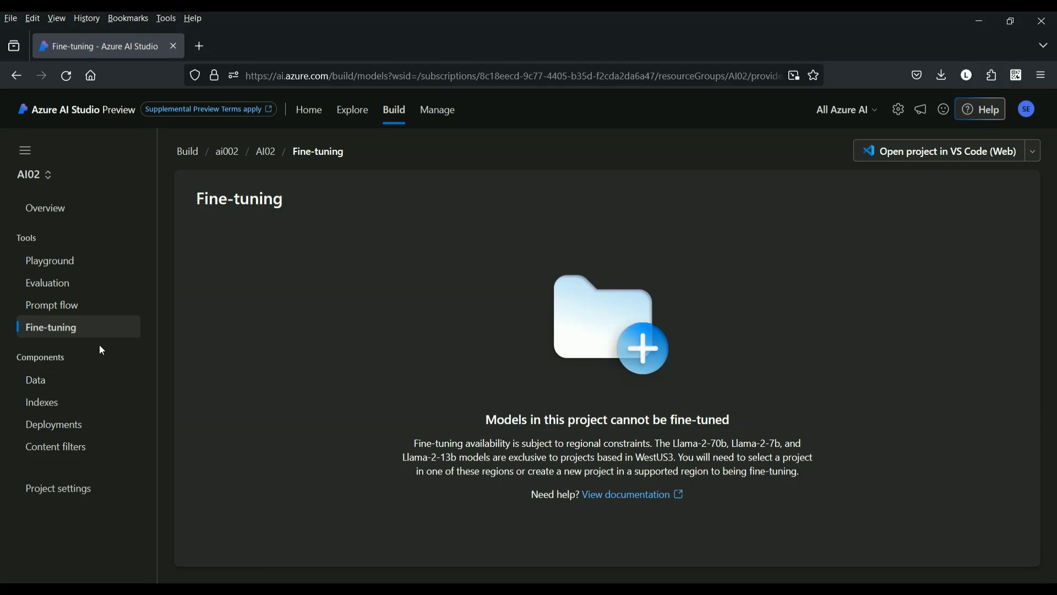
{"action": "left_click", "coordinate": [48, 212]}
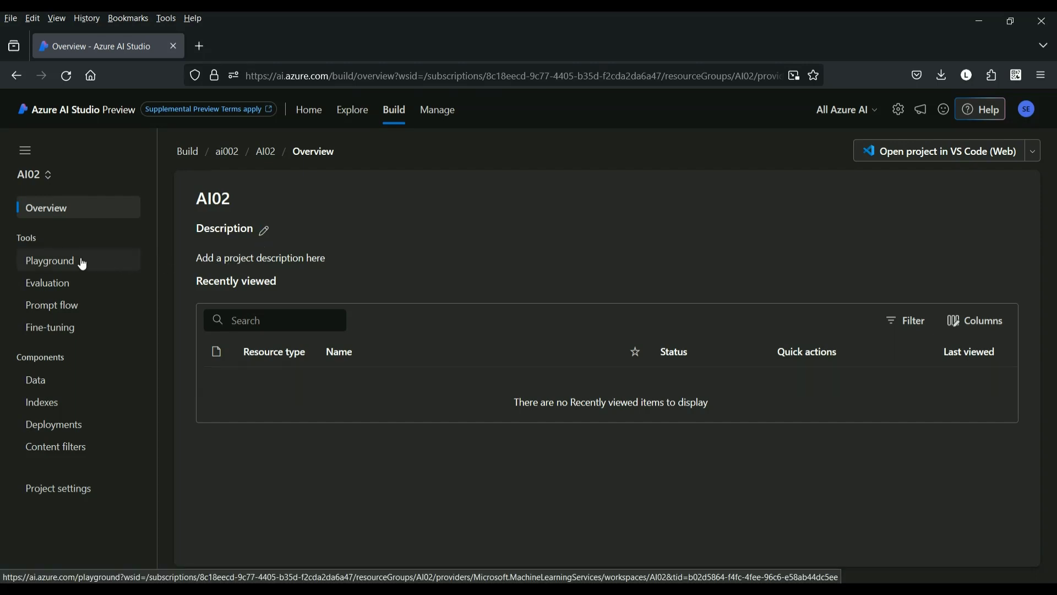
Look through the project's Data, Indexes, Deployments and Content filters pages, reading the content filtering description
{"action": "left_click", "coordinate": [36, 383]}
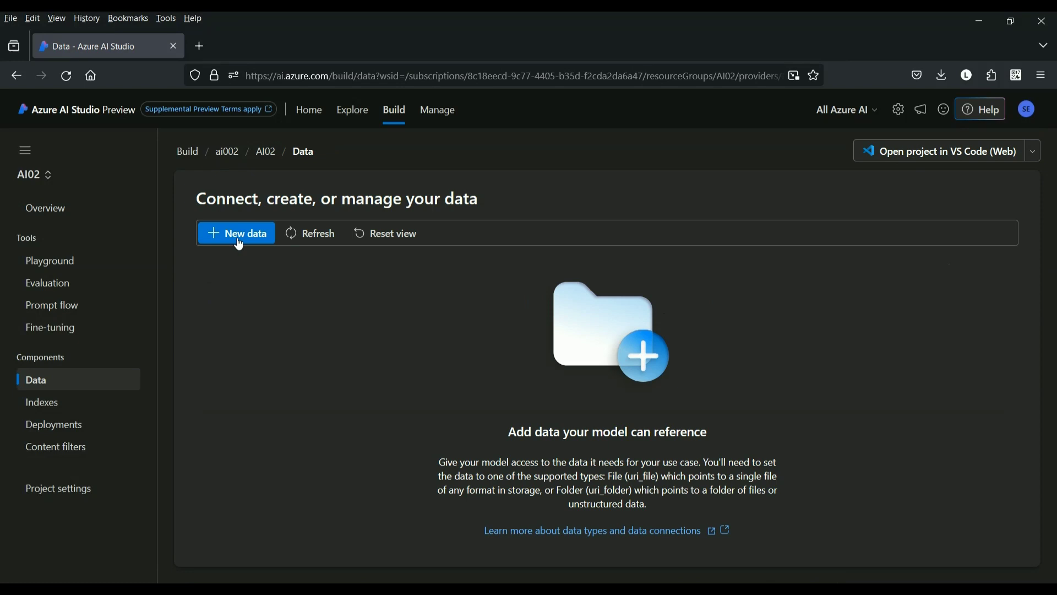
{"action": "left_click", "coordinate": [68, 404]}
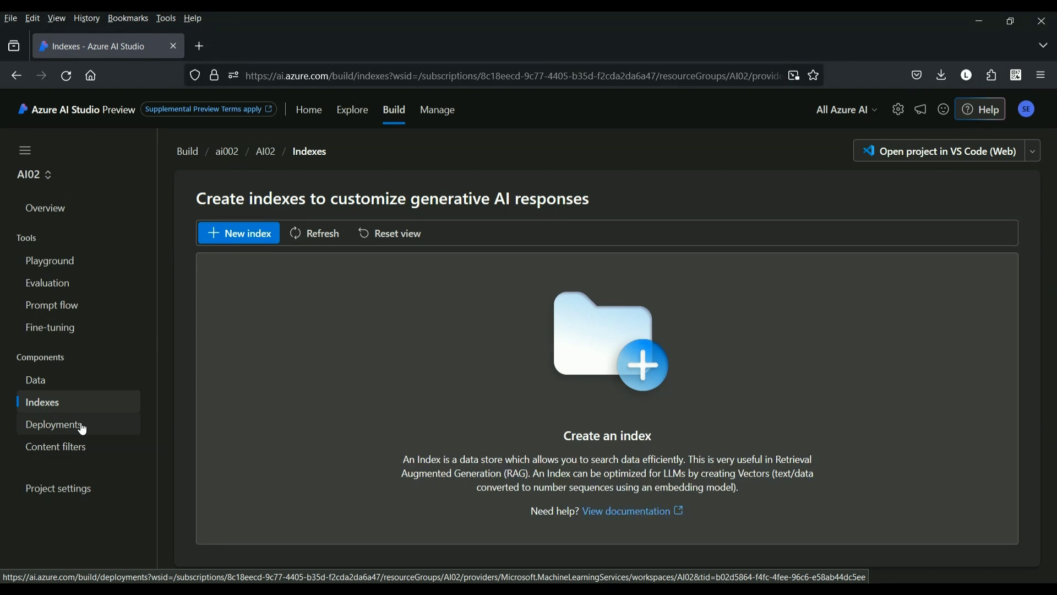
{"action": "left_click", "coordinate": [83, 427]}
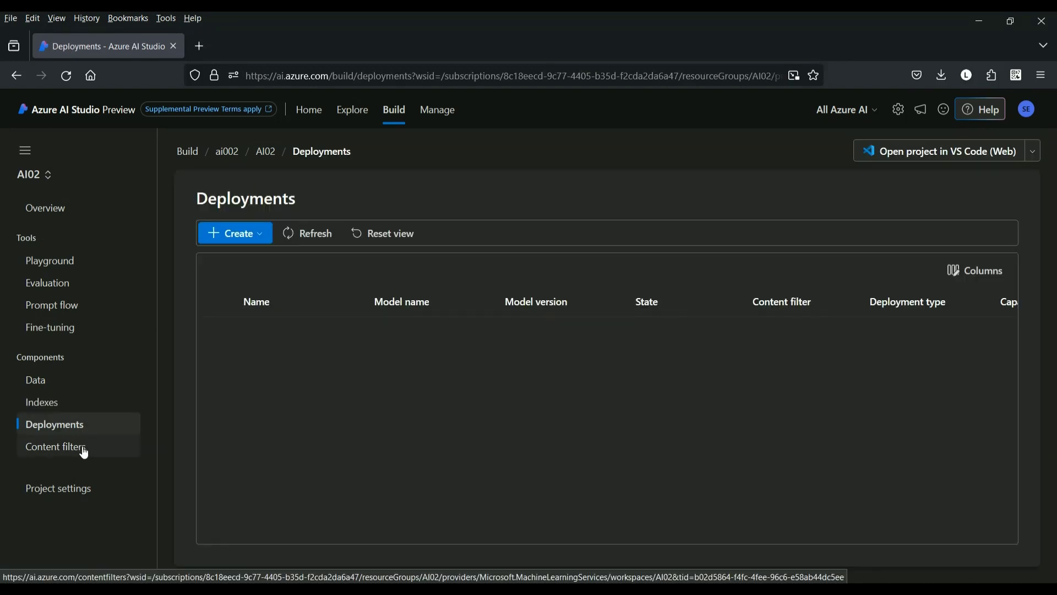
{"action": "left_click", "coordinate": [84, 453]}
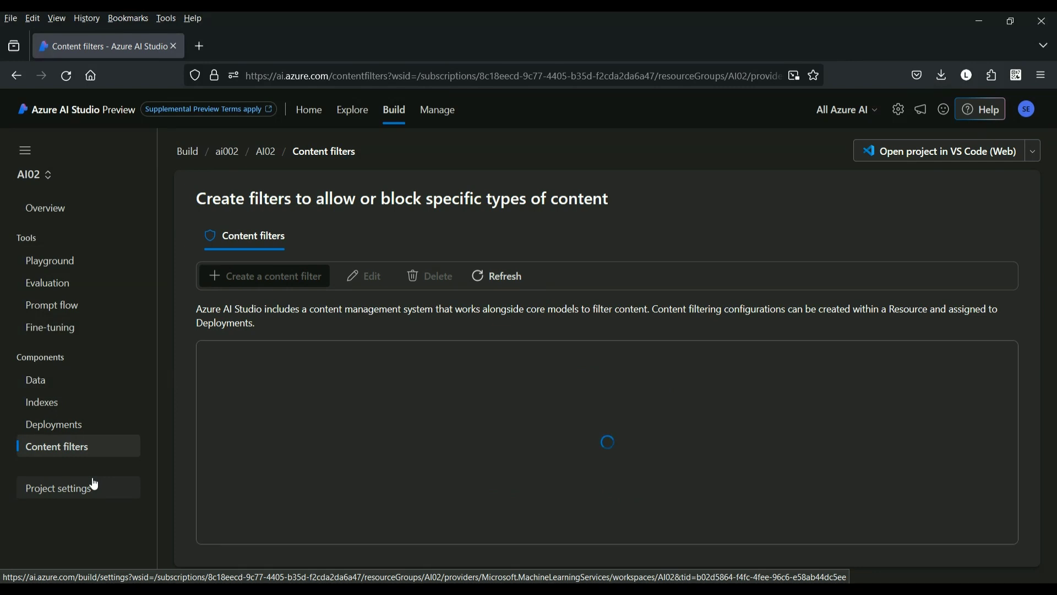
{"action": "double_click", "coordinate": [455, 308]}
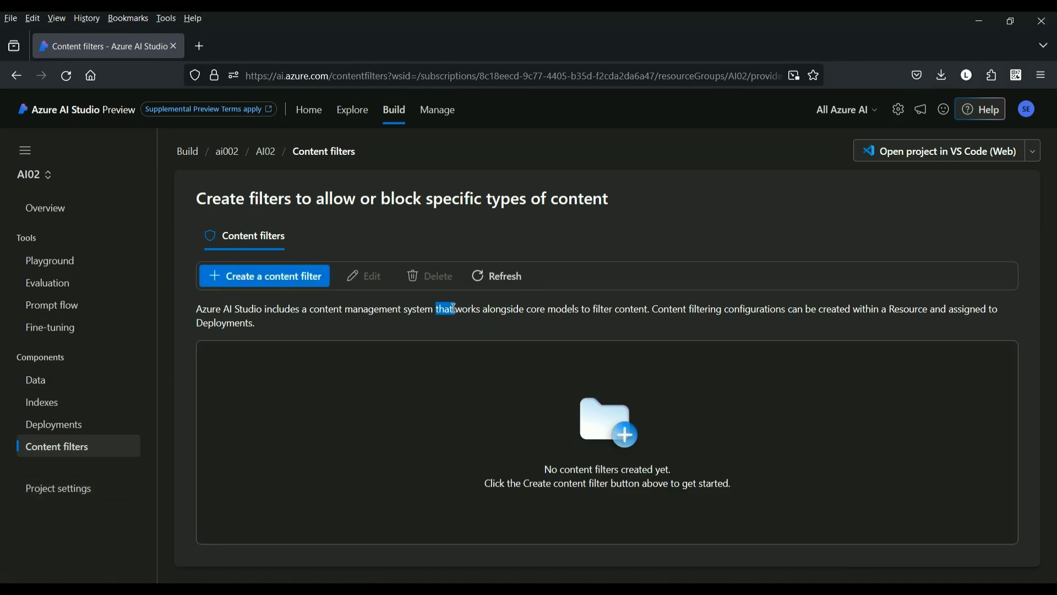
{"action": "triple_click", "coordinate": [455, 309]}
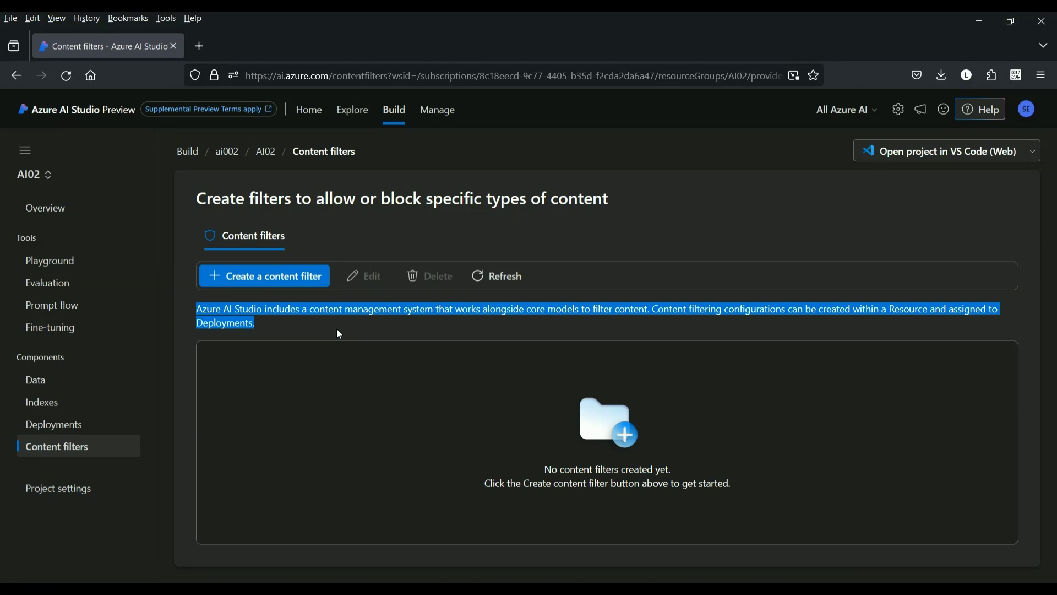
{"action": "left_click", "coordinate": [333, 331]}
Open the AI02 project settings and review the API keys, connections, computes, prompt flow runtimes and total cost sections
{"action": "left_click", "coordinate": [74, 491]}
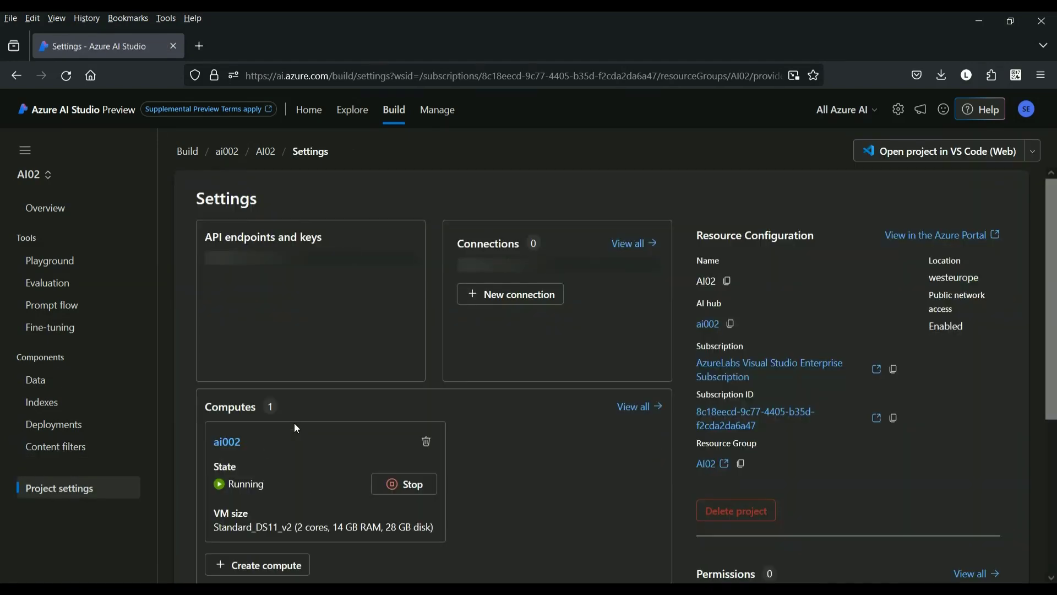
{"action": "left_click_drag", "start_coordinate": [214, 238], "coordinate": [504, 251]}
{"action": "left_click_drag", "start_coordinate": [213, 473], "coordinate": [245, 475]}
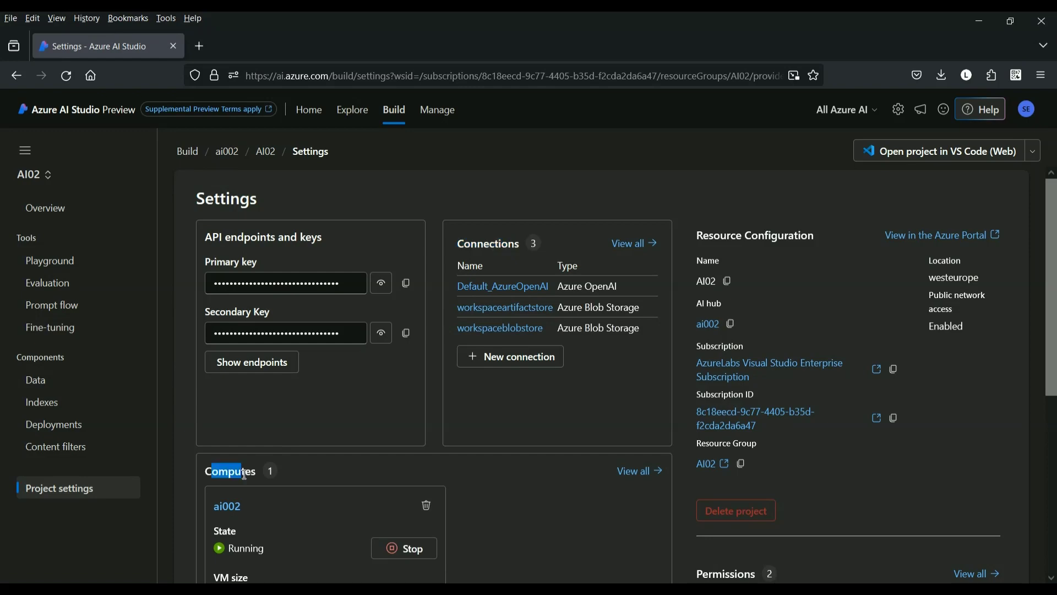
{"action": "scroll", "coordinate": [356, 516], "scroll_direction": "down", "scroll_amount": 5}
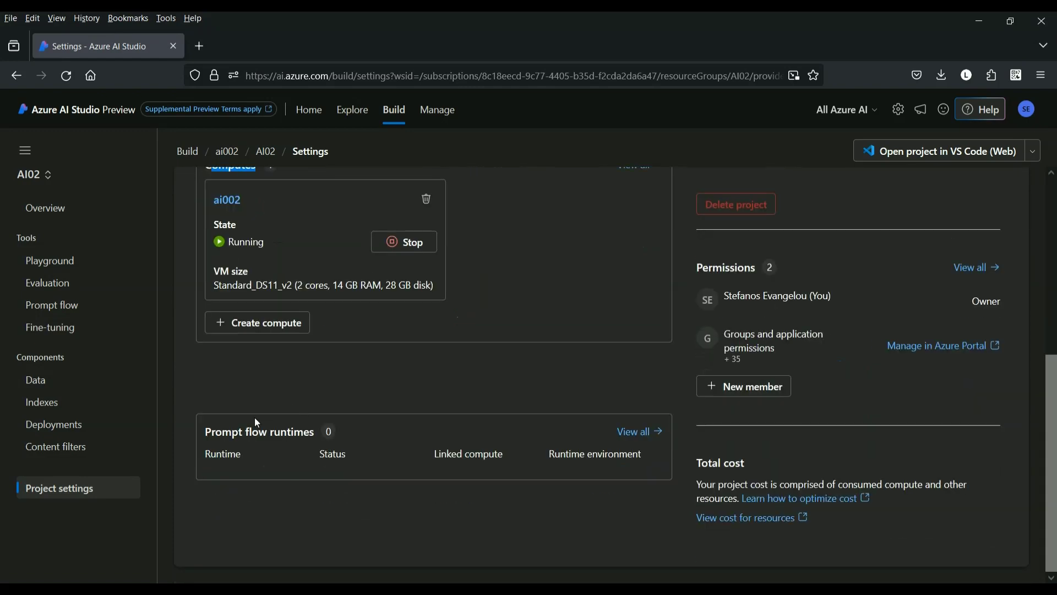
{"action": "left_click_drag", "start_coordinate": [219, 430], "coordinate": [259, 432]}
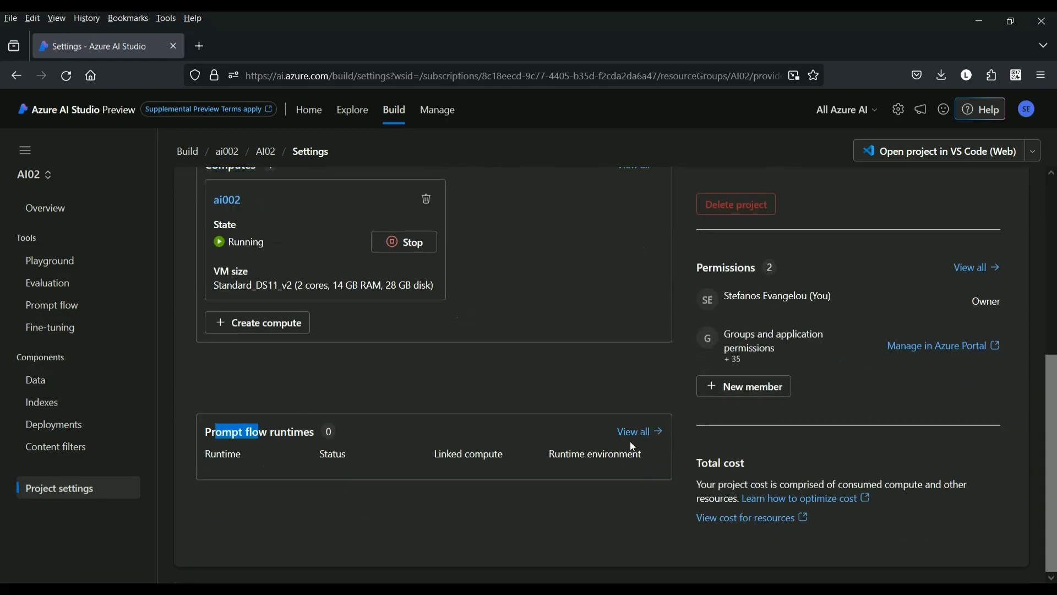
{"action": "left_click_drag", "start_coordinate": [705, 463], "coordinate": [796, 465]}
{"action": "scroll", "coordinate": [797, 465], "scroll_direction": "up", "scroll_amount": 3}
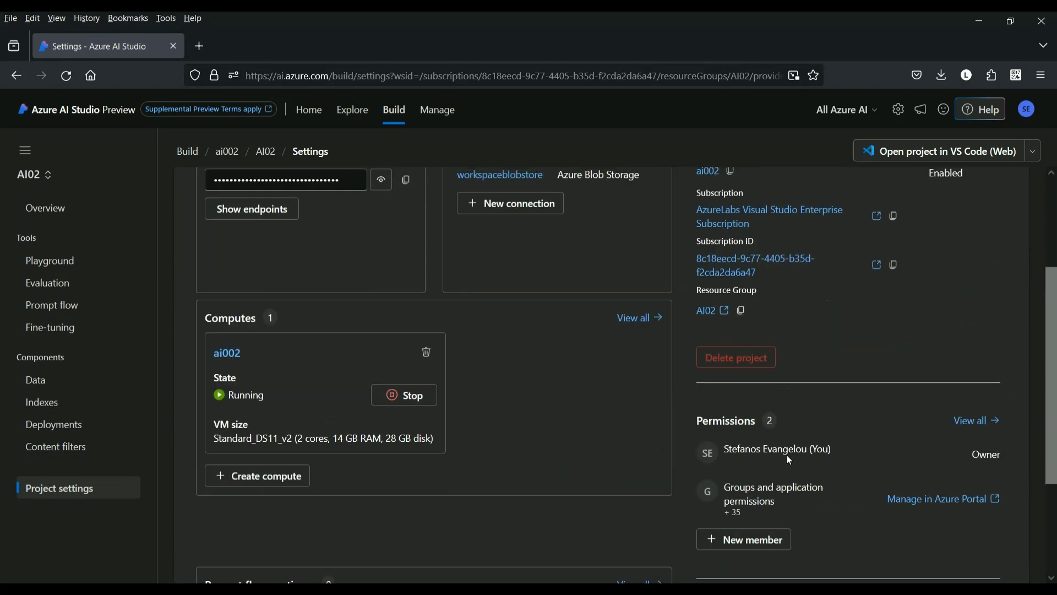
Examine the project's permissions and its resource configuration, including location and public network access
{"action": "left_click_drag", "start_coordinate": [698, 420], "coordinate": [744, 421]}
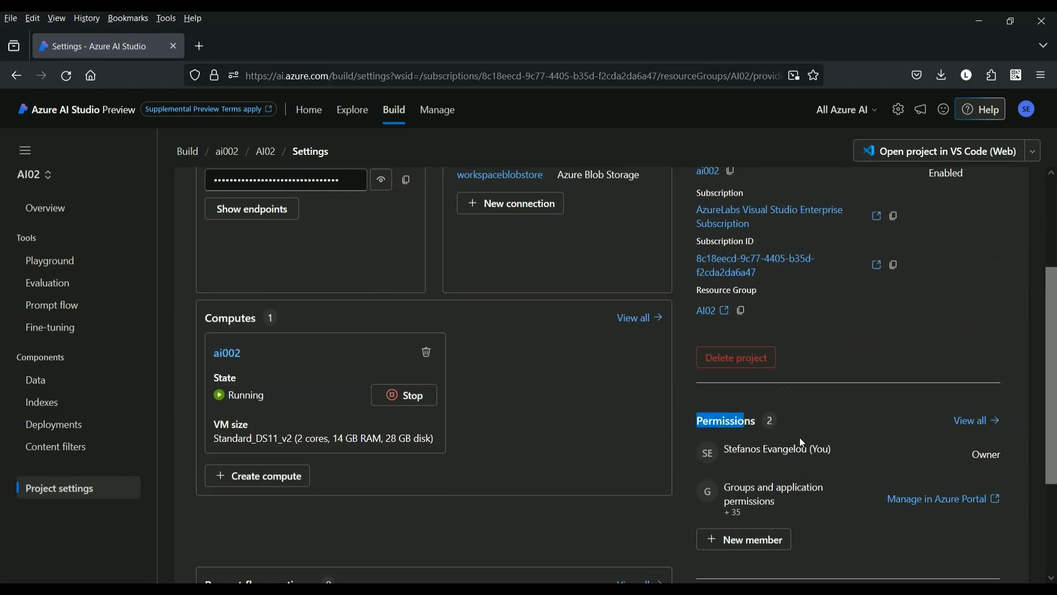
{"action": "scroll", "coordinate": [816, 437], "scroll_direction": "up", "scroll_amount": 3}
{"action": "left_click_drag", "start_coordinate": [699, 236], "coordinate": [793, 241]}
{"action": "left_click_drag", "start_coordinate": [930, 259], "coordinate": [983, 350]}
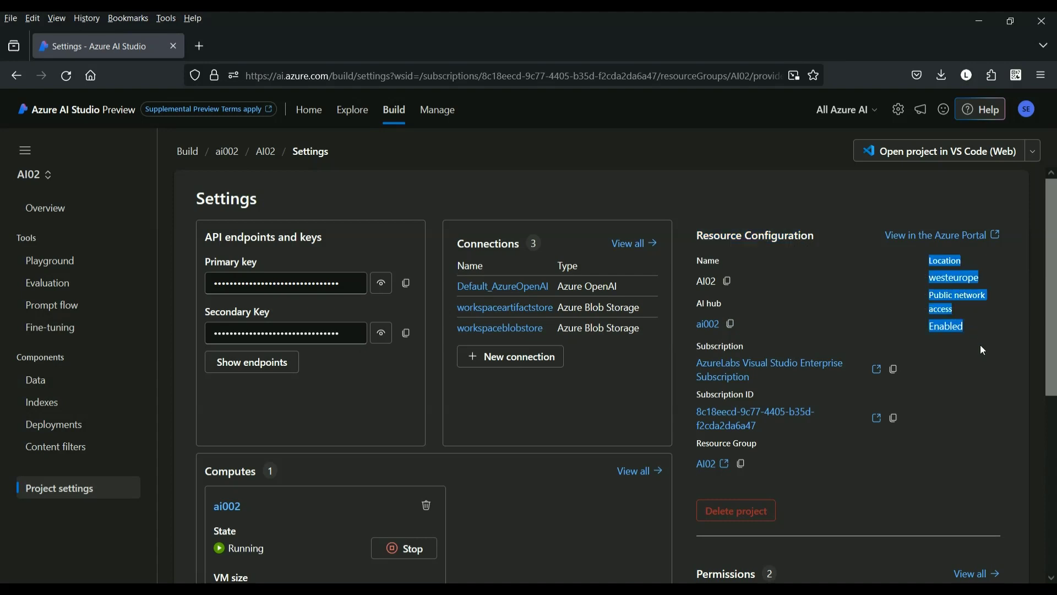
{"action": "left_click", "coordinate": [914, 473]}
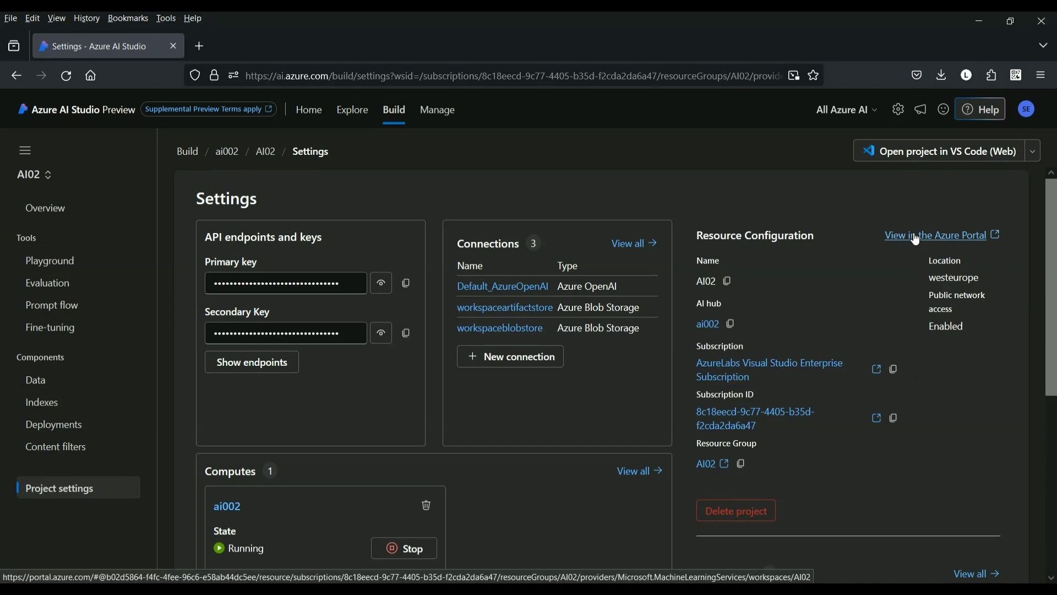
View the AI02 project in the Azure portal, read its overview, and try its studio web URL, closing the extra browser tab
{"action": "left_click_drag", "start_coordinate": [881, 236], "coordinate": [994, 238]}
{"action": "left_click", "coordinate": [938, 235]}
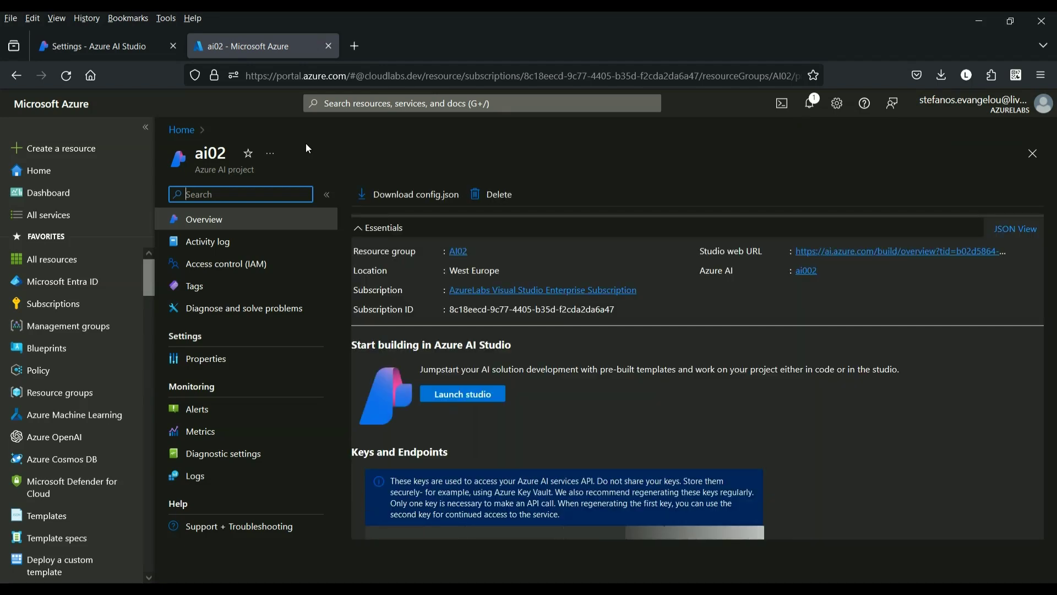
{"action": "left_click_drag", "start_coordinate": [370, 341], "coordinate": [857, 382]}
{"action": "left_click_drag", "start_coordinate": [649, 380], "coordinate": [892, 370]}
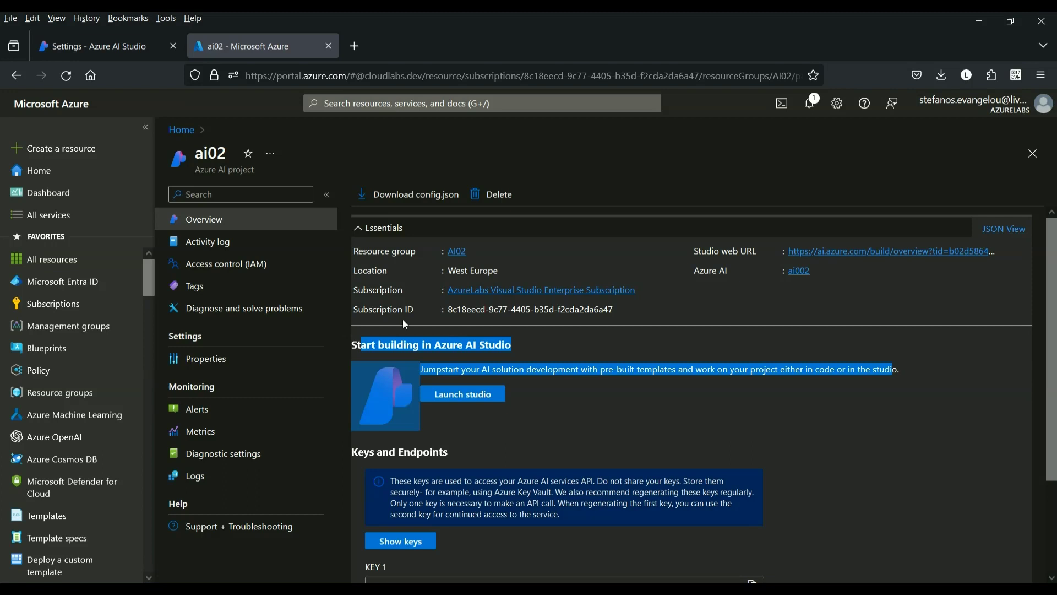
{"action": "left_click_drag", "start_coordinate": [195, 174], "coordinate": [261, 176]}
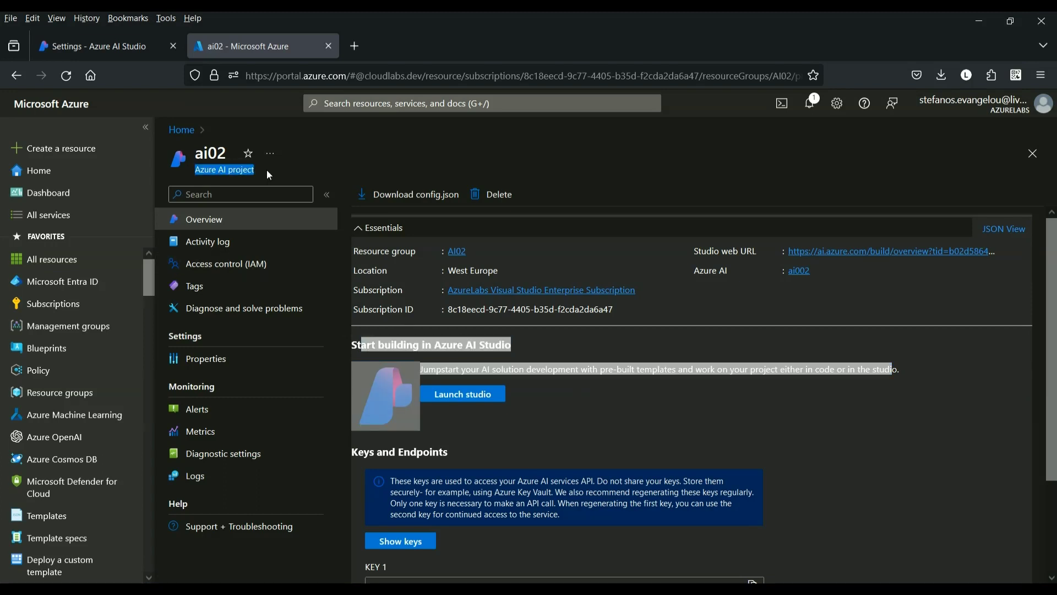
{"action": "left_click", "coordinate": [866, 253]}
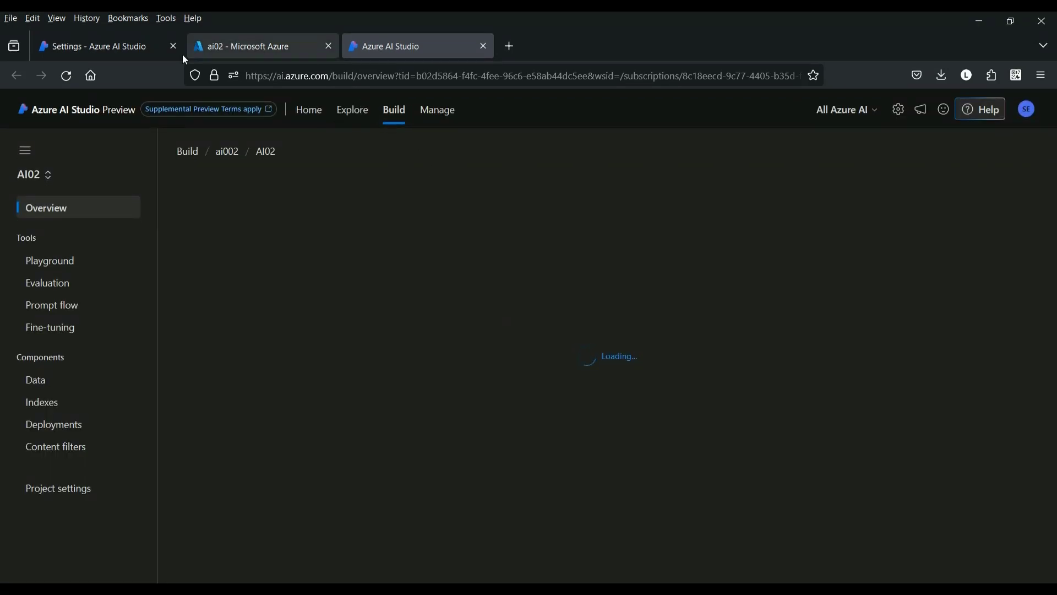
{"action": "left_click", "coordinate": [484, 46]}
Switch back to Azure AI Studio, show the list of hub resources, and close the Azure portal's browser tab
{"action": "left_click", "coordinate": [136, 44]}
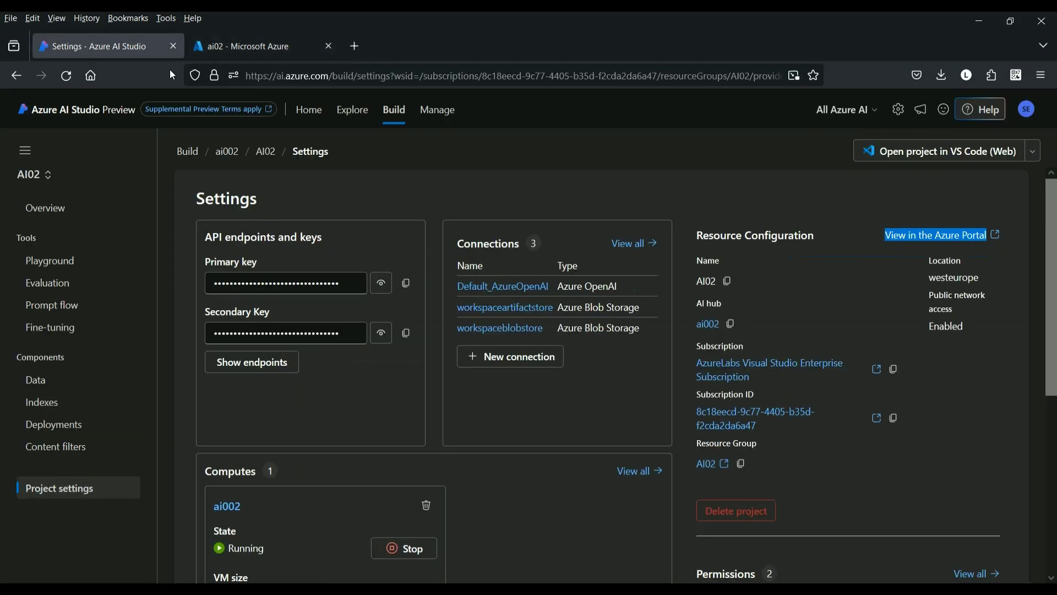
{"action": "left_click", "coordinate": [456, 110]}
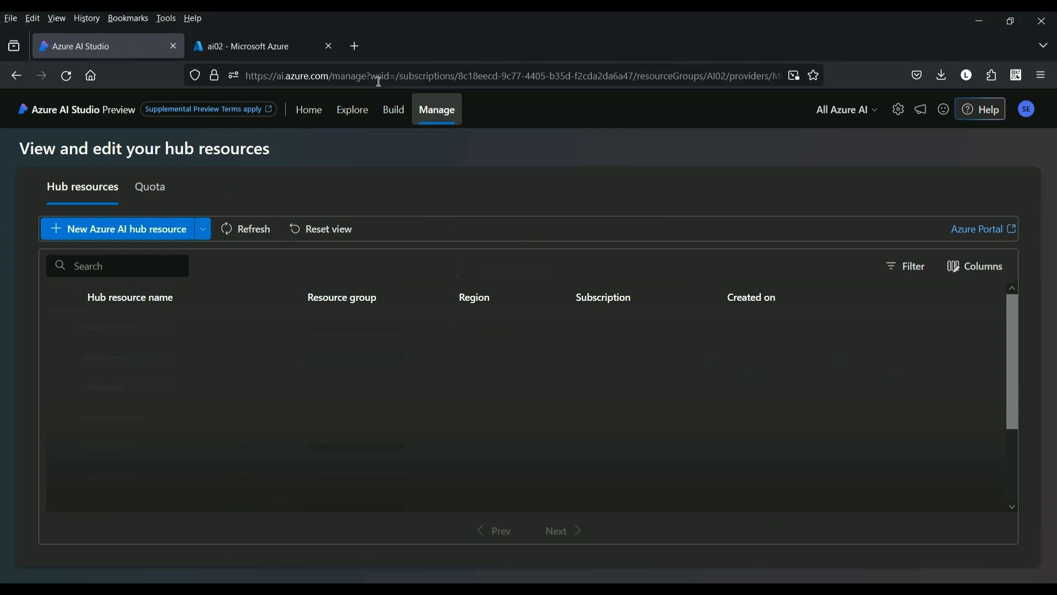
{"action": "left_click", "coordinate": [329, 47]}
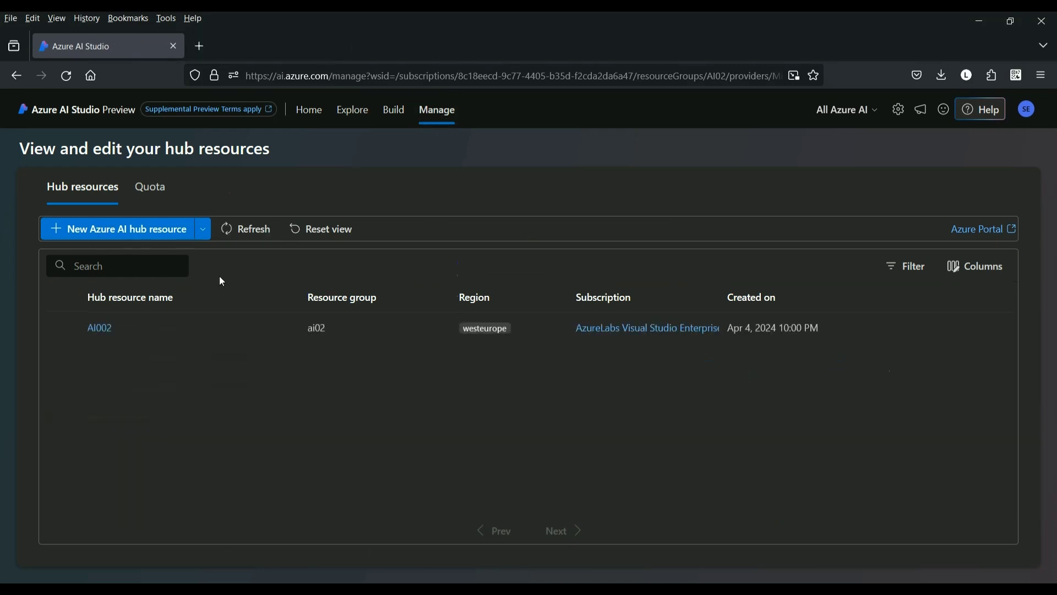
Examine the West Europe quotas for Azure ML, Azure OpenAI Standard, Provisioned (Classic) and Provisioned
{"action": "left_click", "coordinate": [157, 188]}
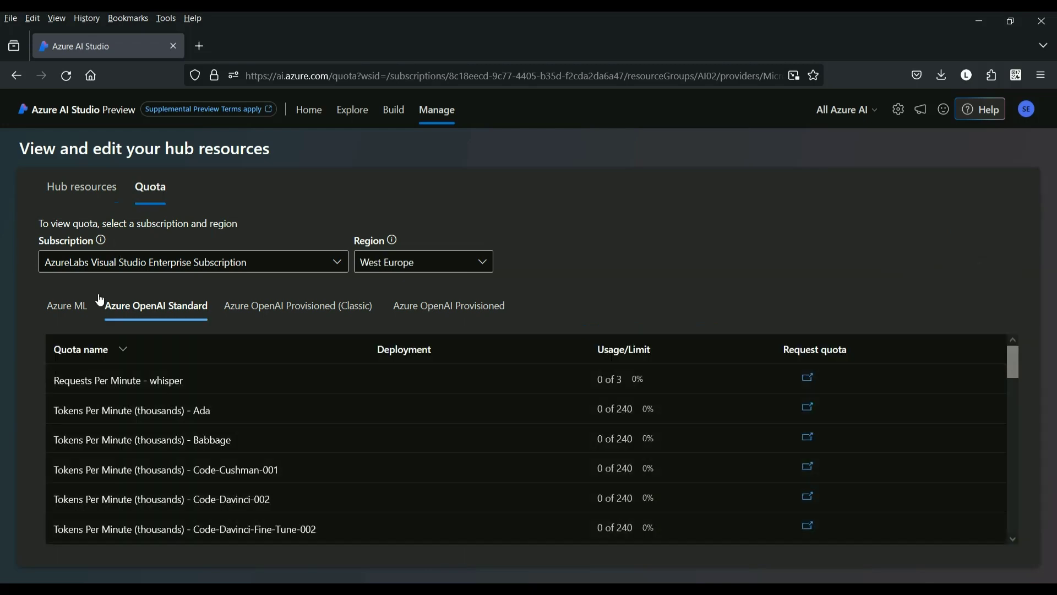
{"action": "left_click", "coordinate": [62, 306]}
{"action": "left_click", "coordinate": [143, 314]}
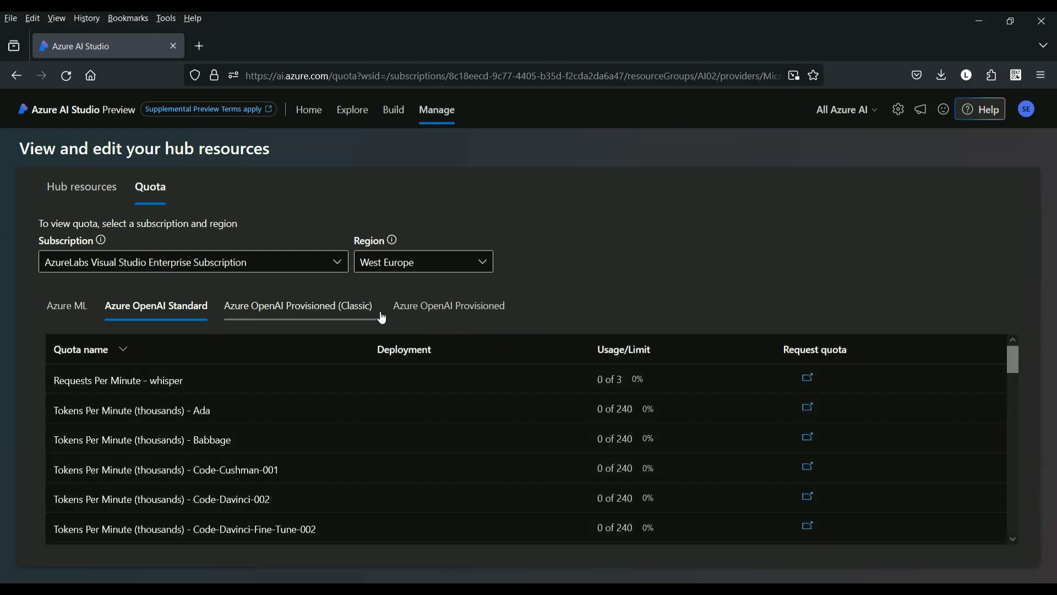
{"action": "left_click", "coordinate": [381, 317]}
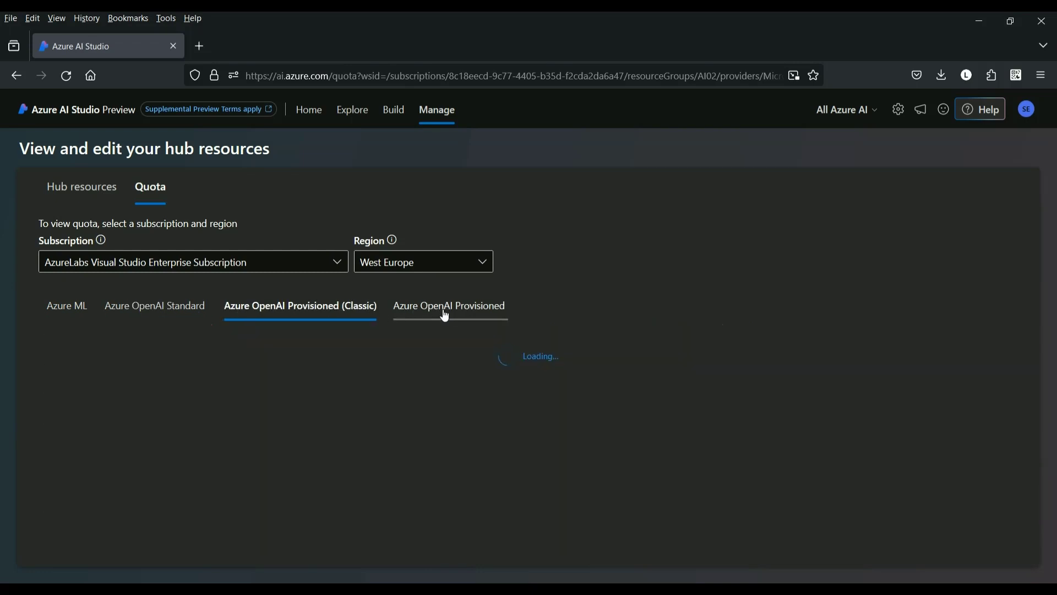
{"action": "left_click", "coordinate": [447, 314]}
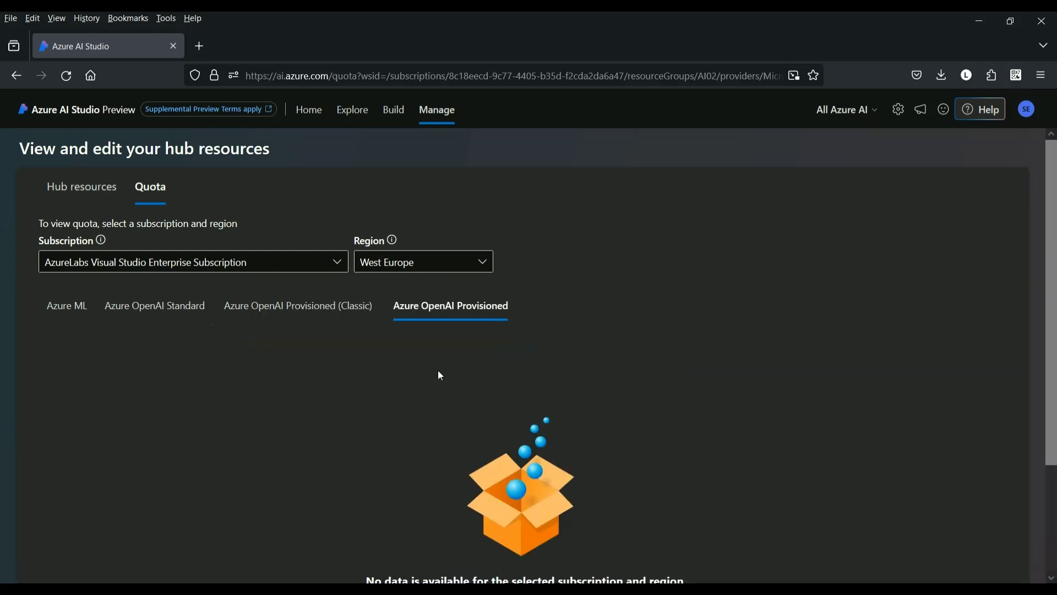
{"action": "left_click", "coordinate": [72, 312]}
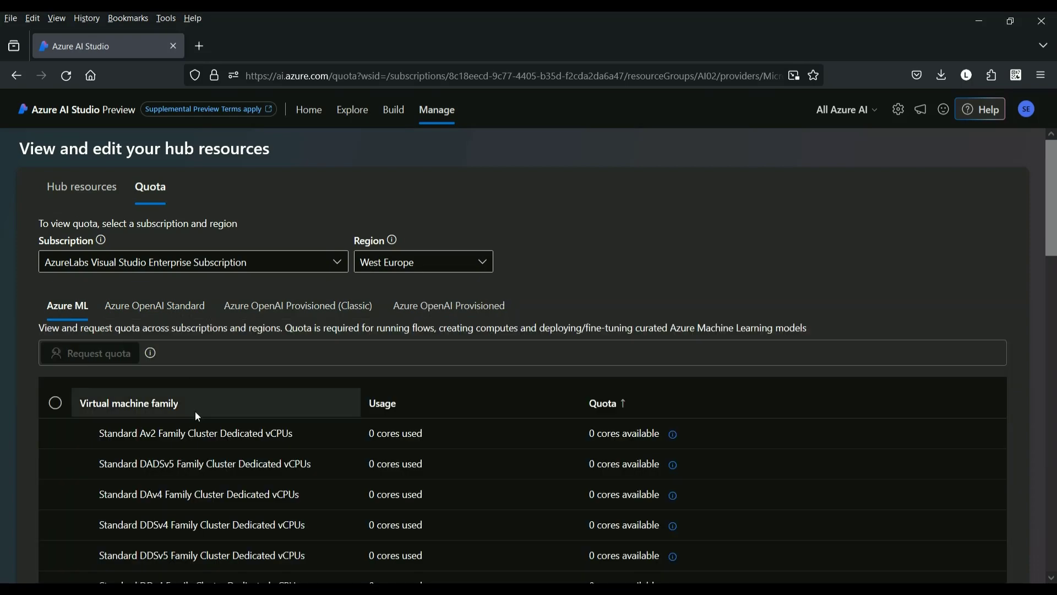
{"action": "scroll", "coordinate": [197, 418], "scroll_direction": "down", "scroll_amount": 15}
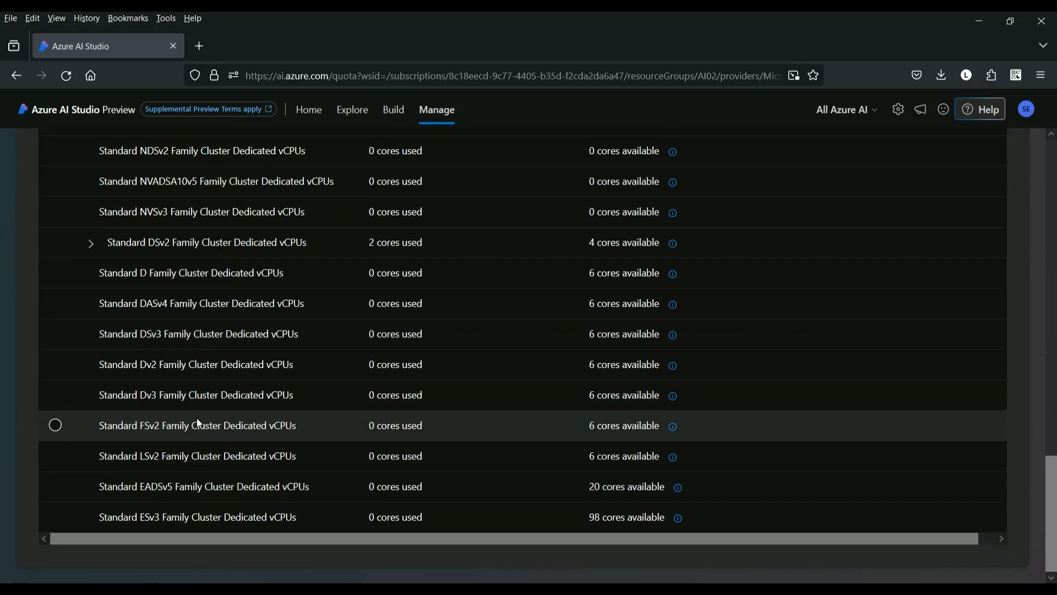
{"action": "scroll", "coordinate": [196, 418], "scroll_direction": "up", "scroll_amount": 15}
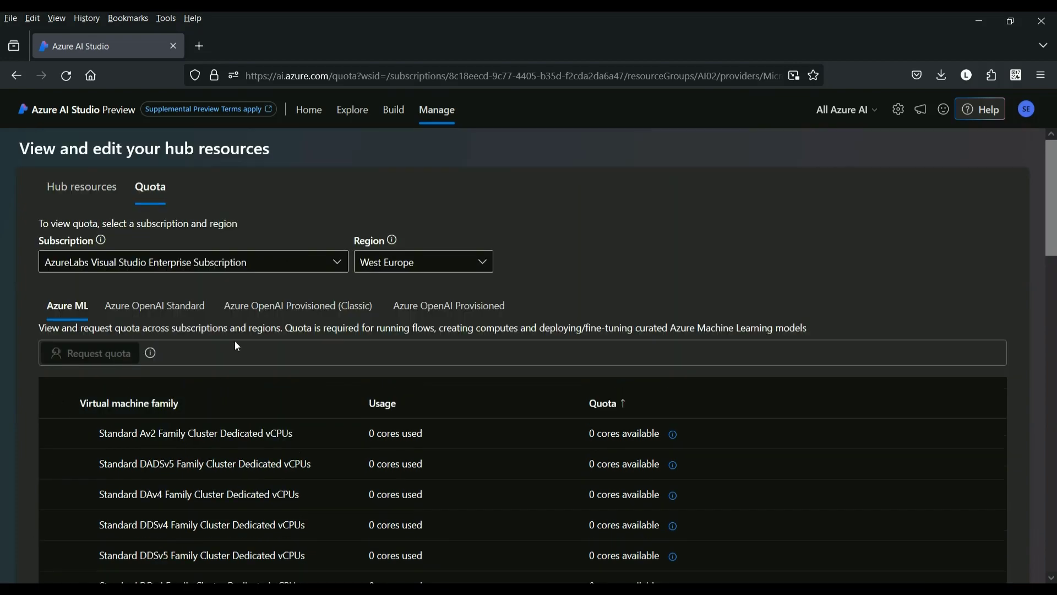
From the hub resources list, launch customized hub creation in the Azure portal, then return to Azure AI Studio
{"action": "left_click", "coordinate": [82, 192]}
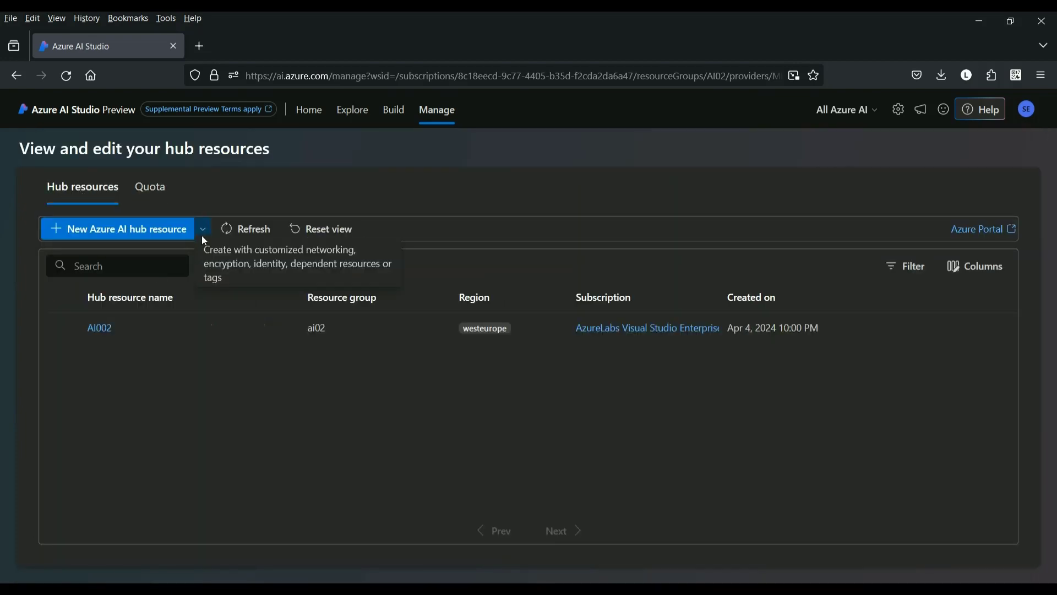
{"action": "left_click", "coordinate": [261, 269]}
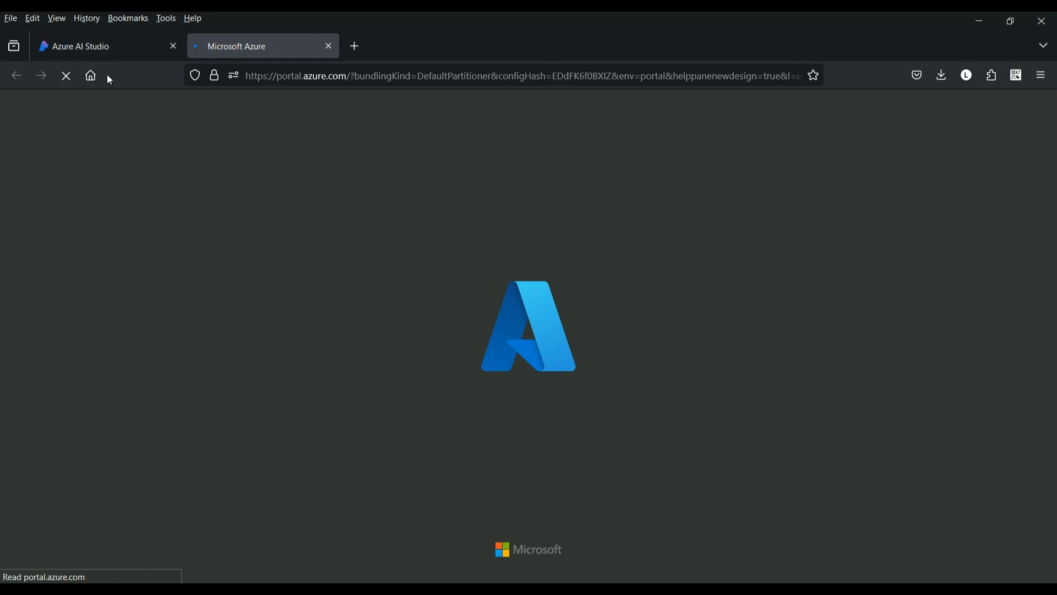
{"action": "left_click", "coordinate": [101, 48]}
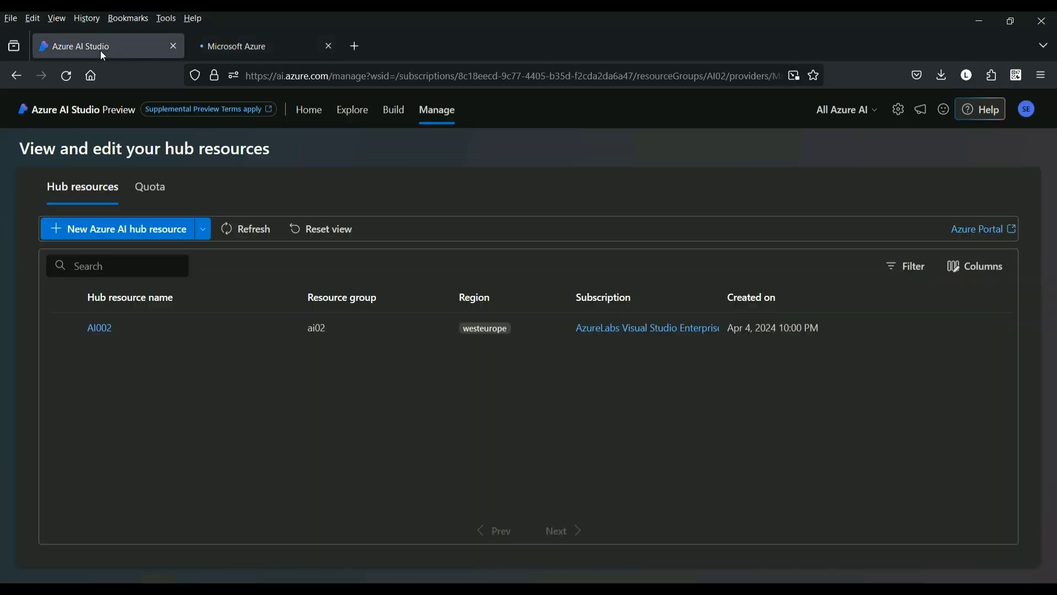
Open the AI002 hub resource, close the extra Azure portal browser tab, and review the hub's Resource Configuration details
{"action": "left_click", "coordinate": [97, 329]}
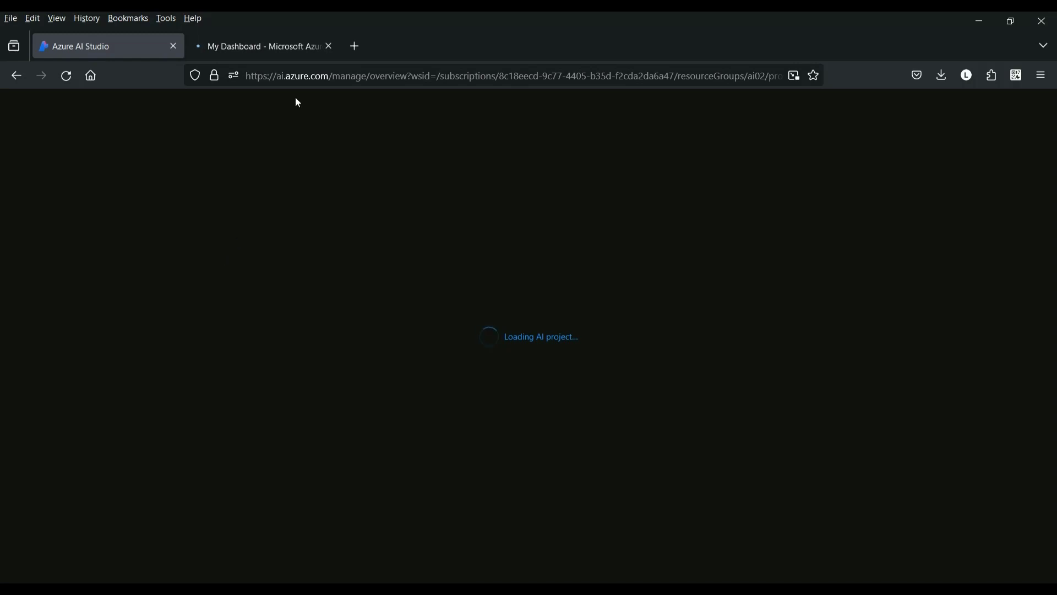
{"action": "left_click", "coordinate": [329, 47]}
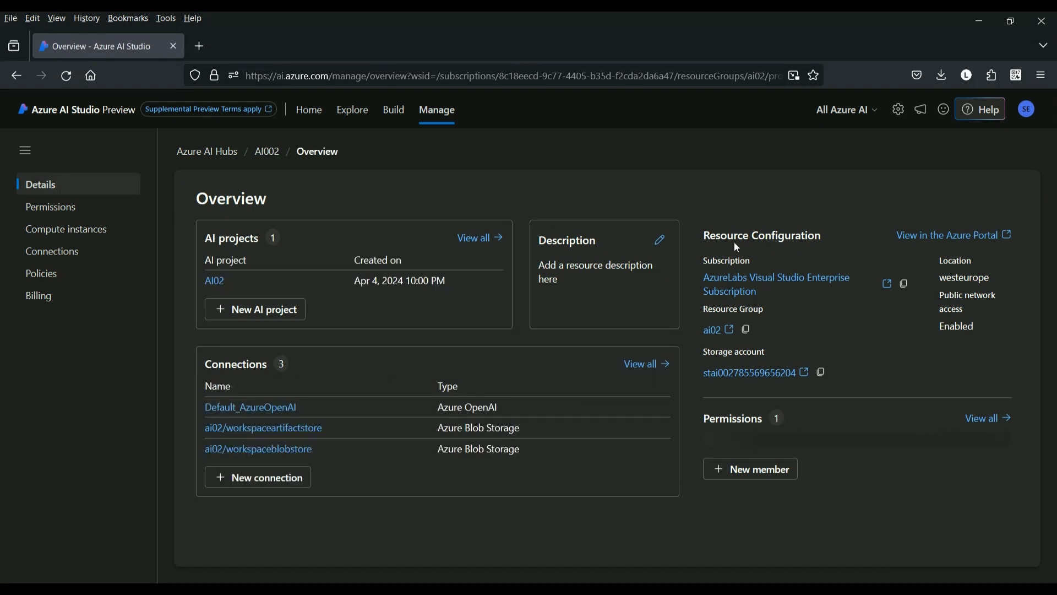
{"action": "left_click_drag", "start_coordinate": [711, 235], "coordinate": [822, 236]}
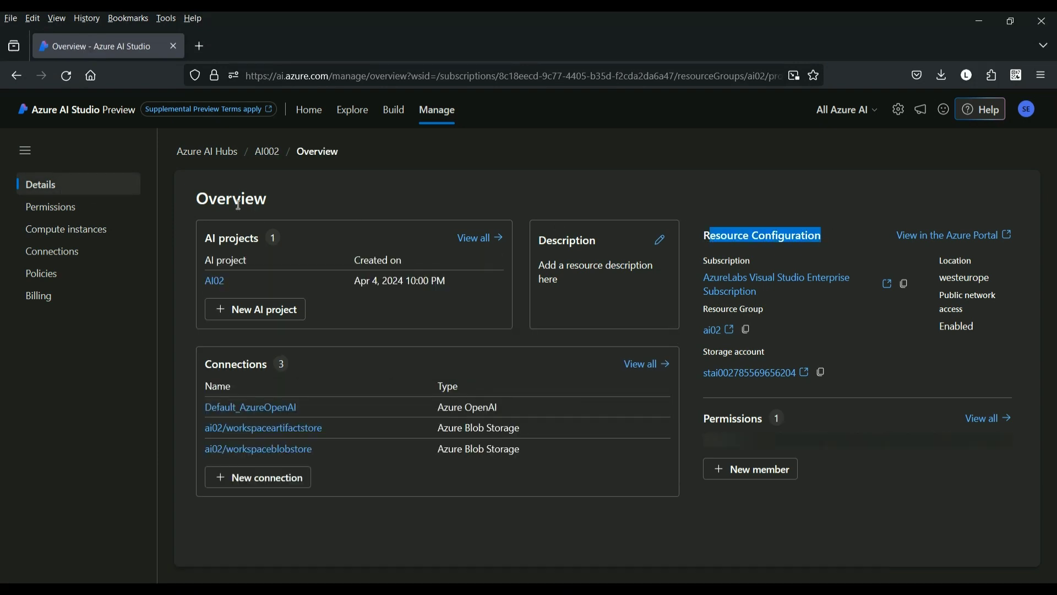
Review the AI002 hub's permissions, including its inherited access, and return to the direct permissions list
{"action": "left_click", "coordinate": [79, 209]}
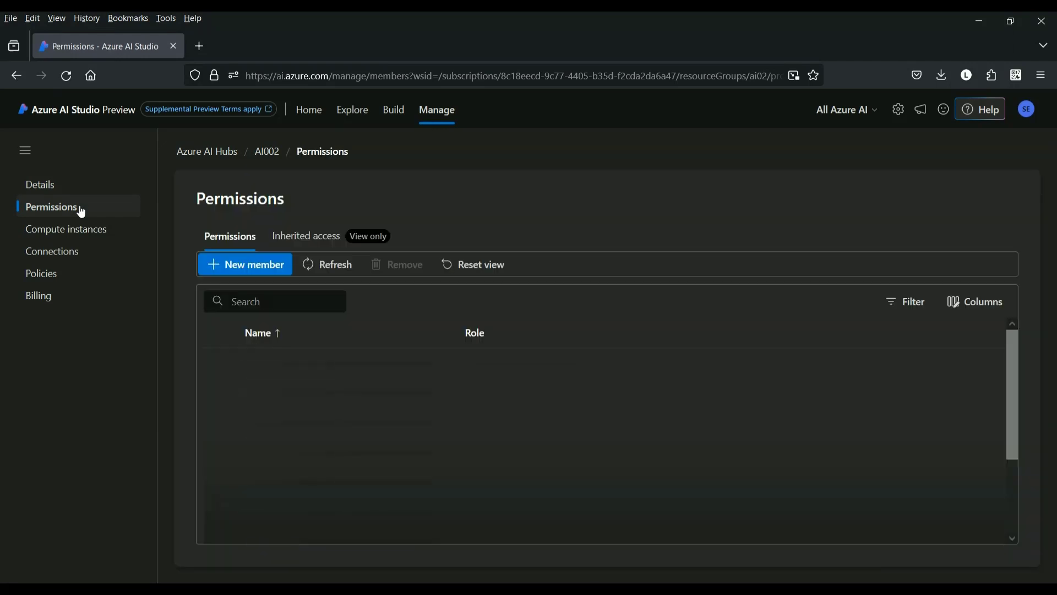
{"action": "left_click", "coordinate": [303, 243]}
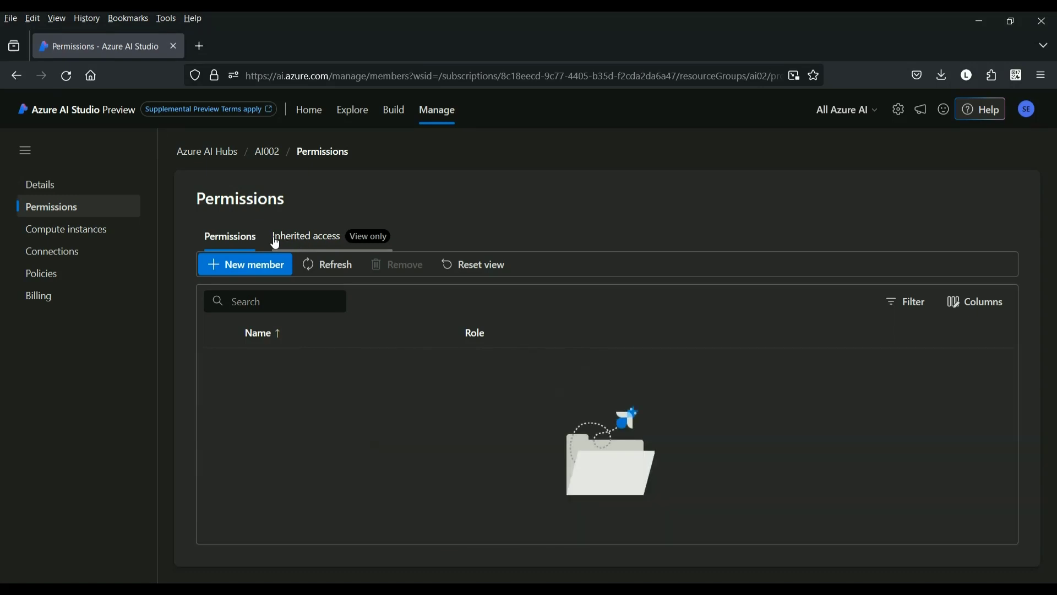
{"action": "left_click", "coordinate": [244, 243]}
View the AI002 hub's compute instances and examine its resource connections, including their types and targets
{"action": "left_click", "coordinate": [94, 232]}
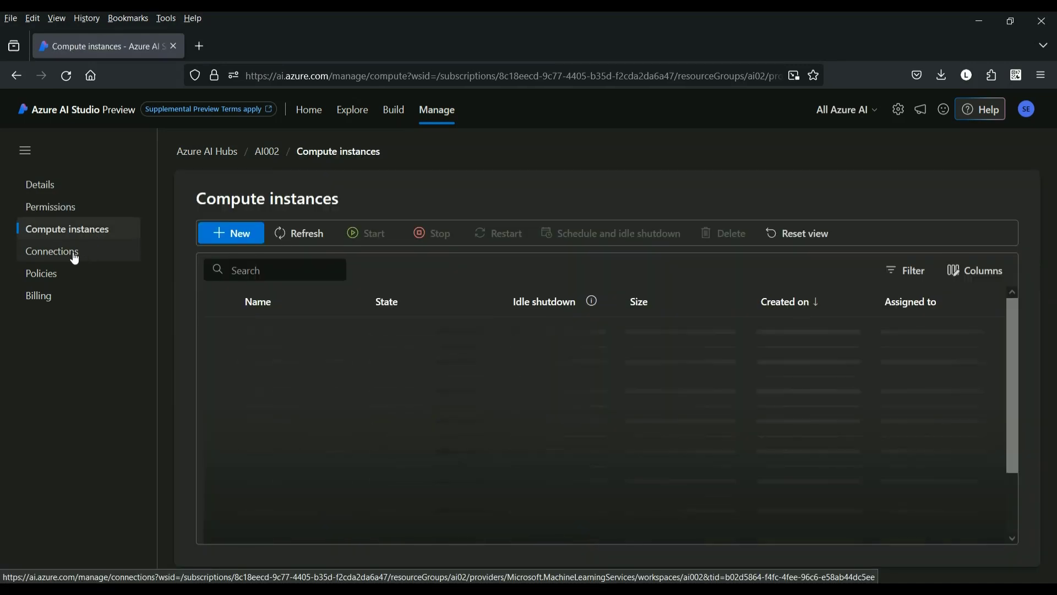
{"action": "left_click", "coordinate": [75, 258]}
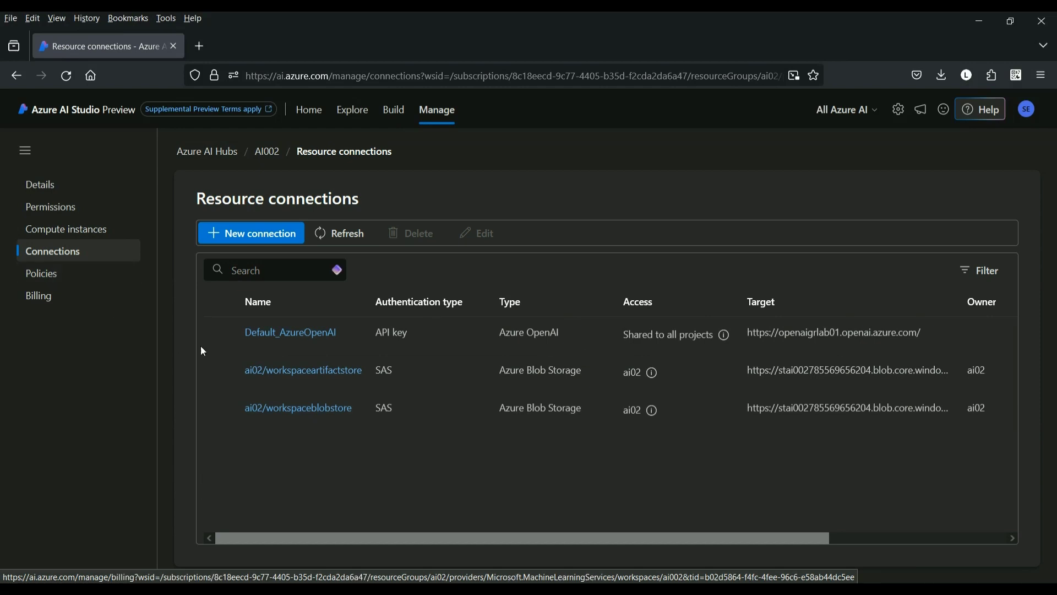
{"action": "left_click_drag", "start_coordinate": [609, 420], "coordinate": [527, 337]}
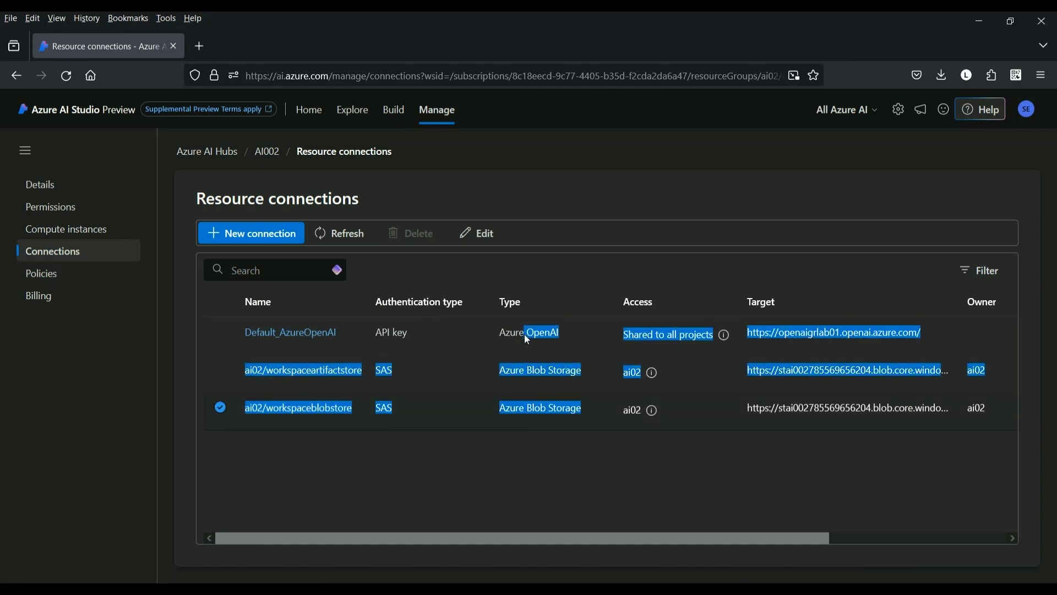
View the AI002 hub's policies and billing pages, and open the cost analysis for its resources in the Azure portal
{"action": "left_click", "coordinate": [43, 276]}
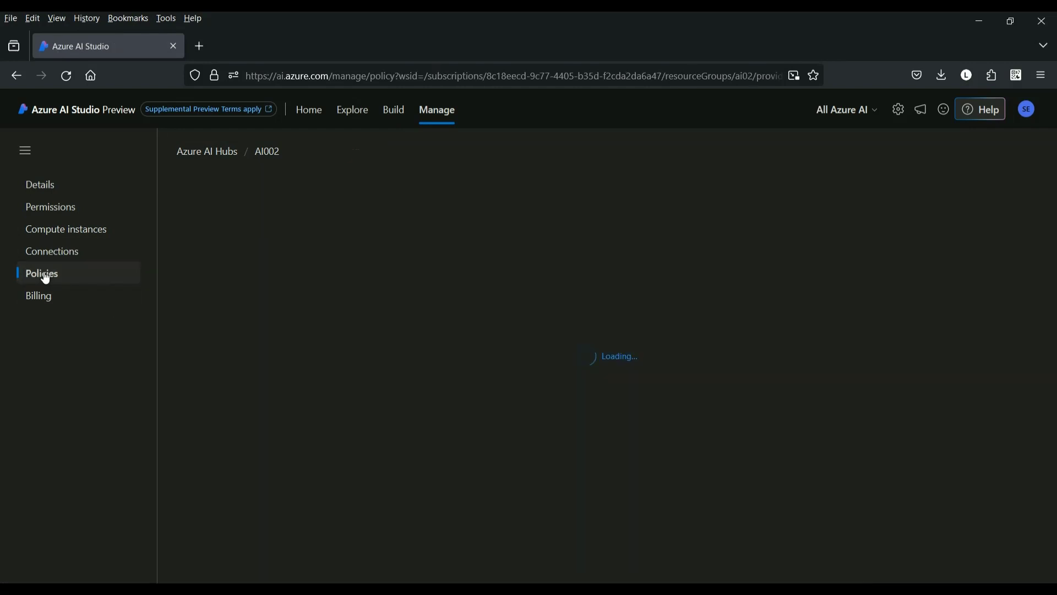
{"action": "left_click", "coordinate": [53, 300]}
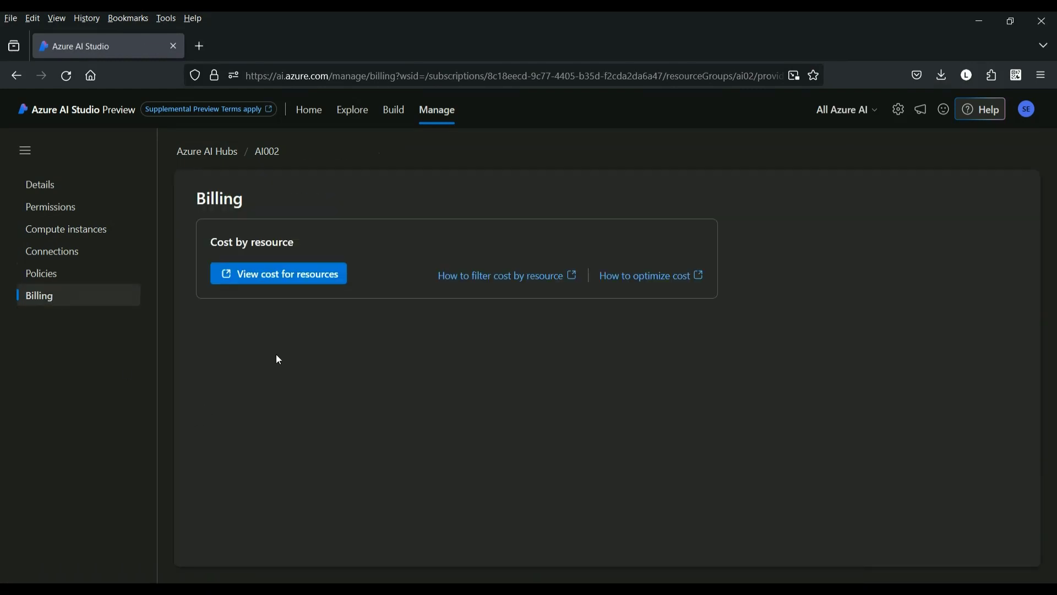
{"action": "left_click", "coordinate": [279, 286]}
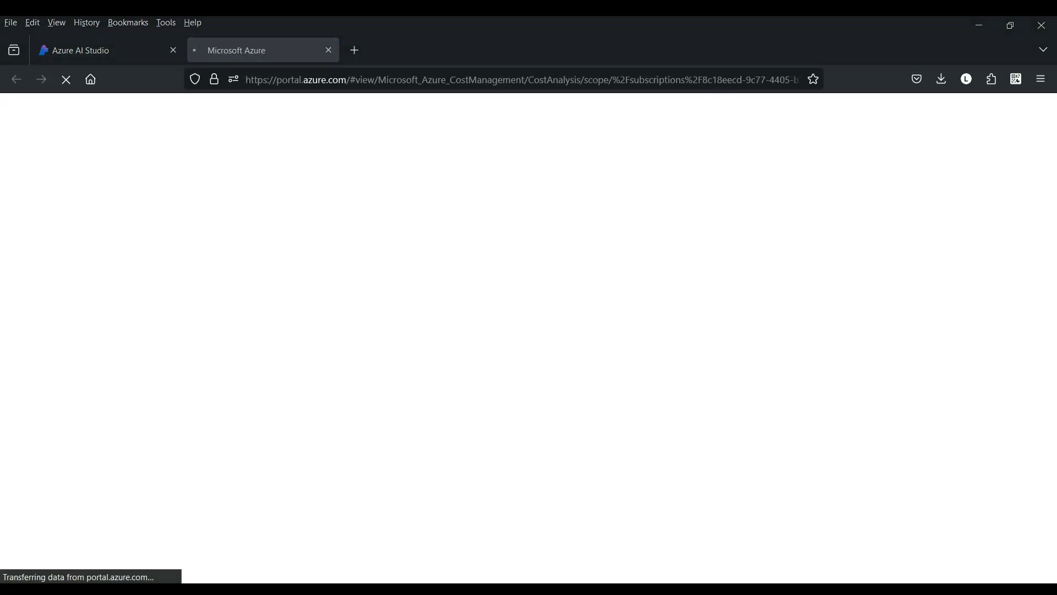